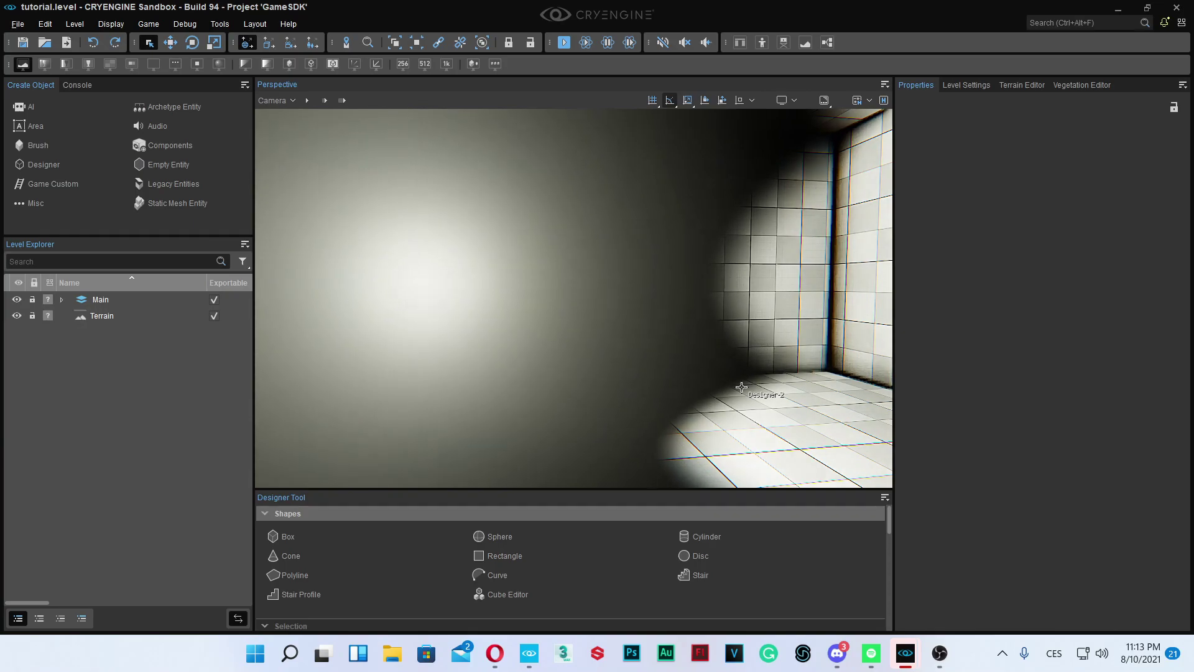
- Activate the Worklight entity's point light so the whole room is lit, and leave the entity deselected
right_click_drag(656, 383, 598, 386)
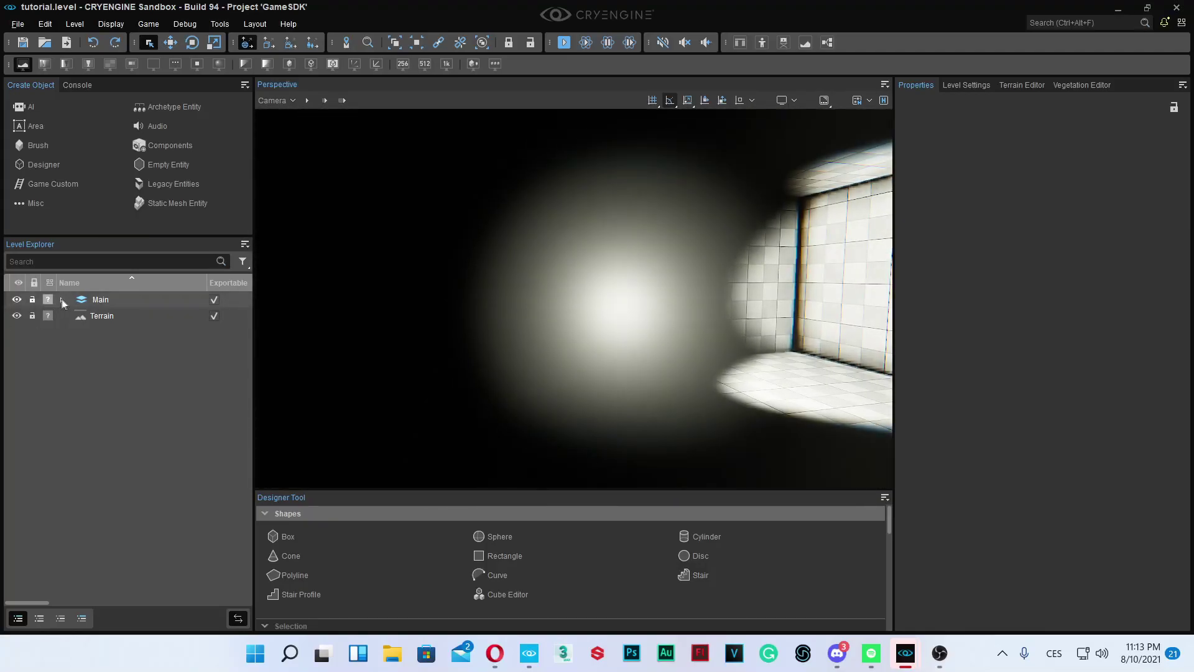
left_click(61, 299)
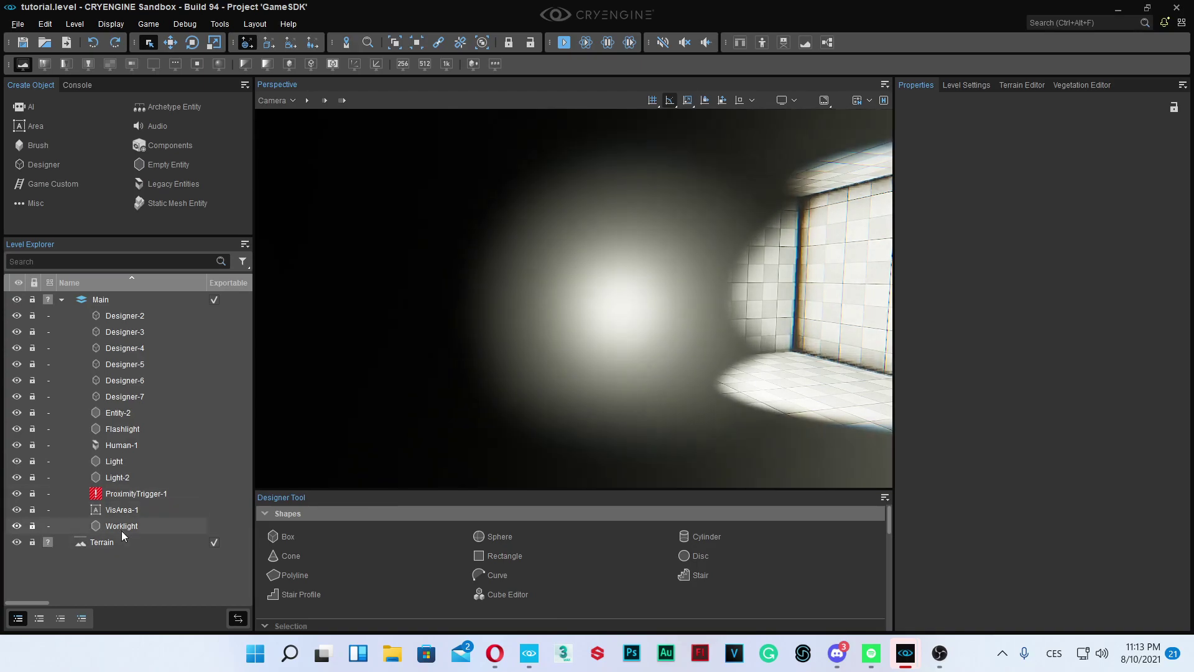
left_click(125, 526)
left_click(1050, 556)
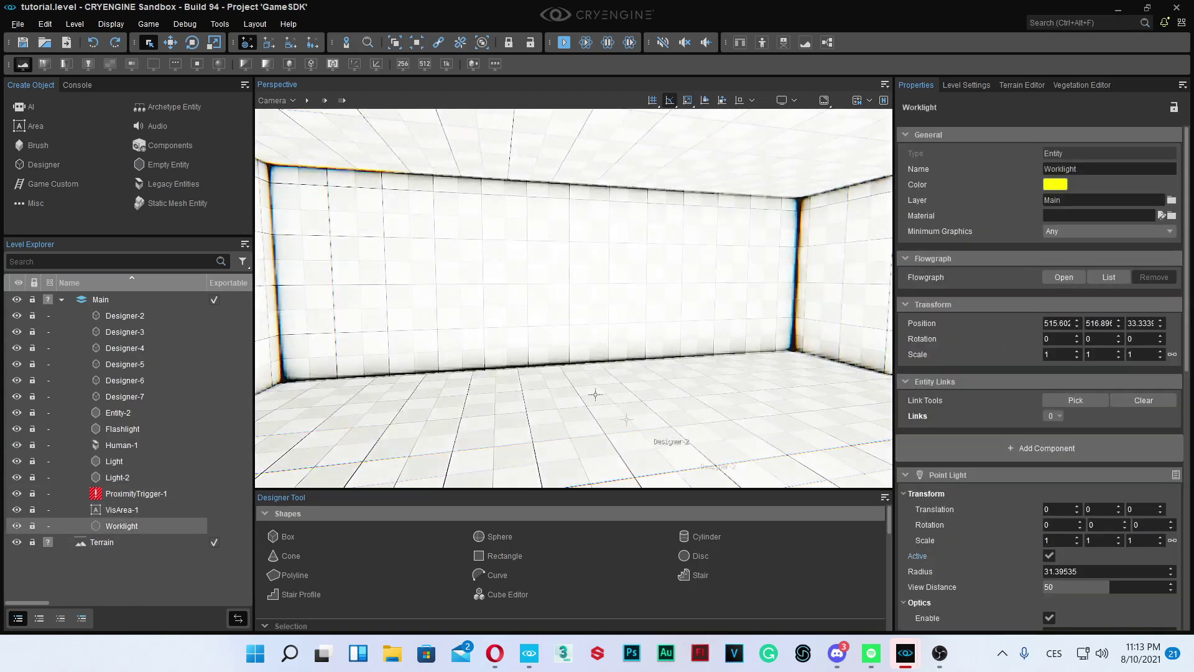
right_click_drag(379, 255, 450, 280)
left_click(418, 288)
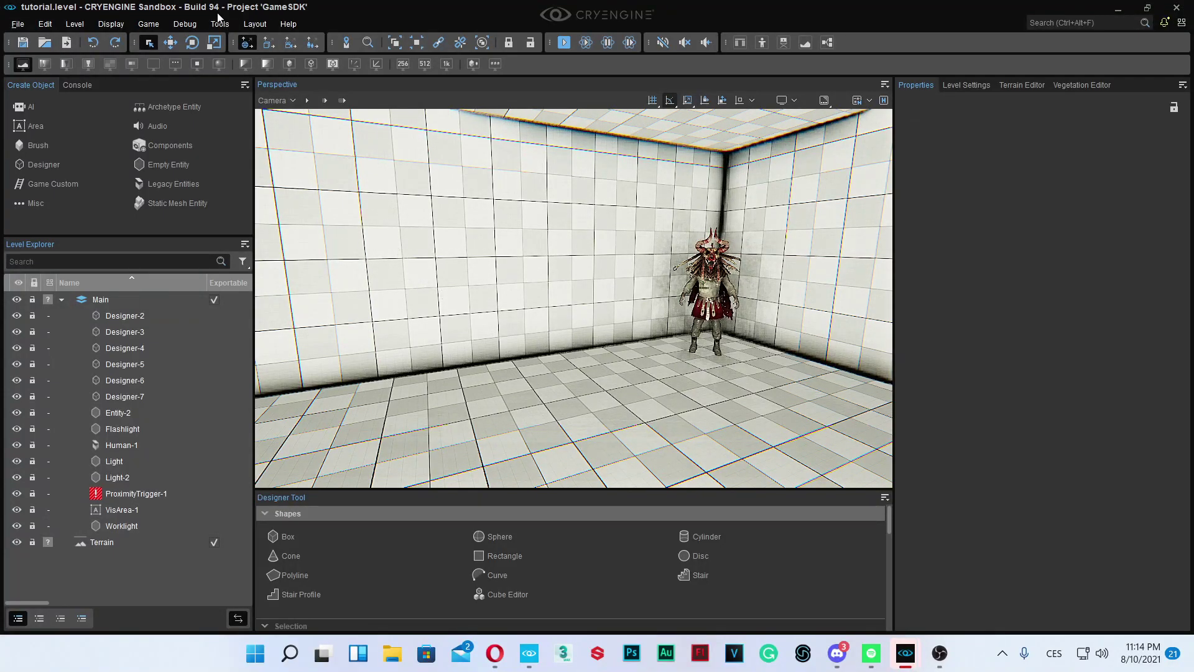
- Create a new Track View sequence named cutscene_tutorial and return to the level viewport
left_click(220, 25)
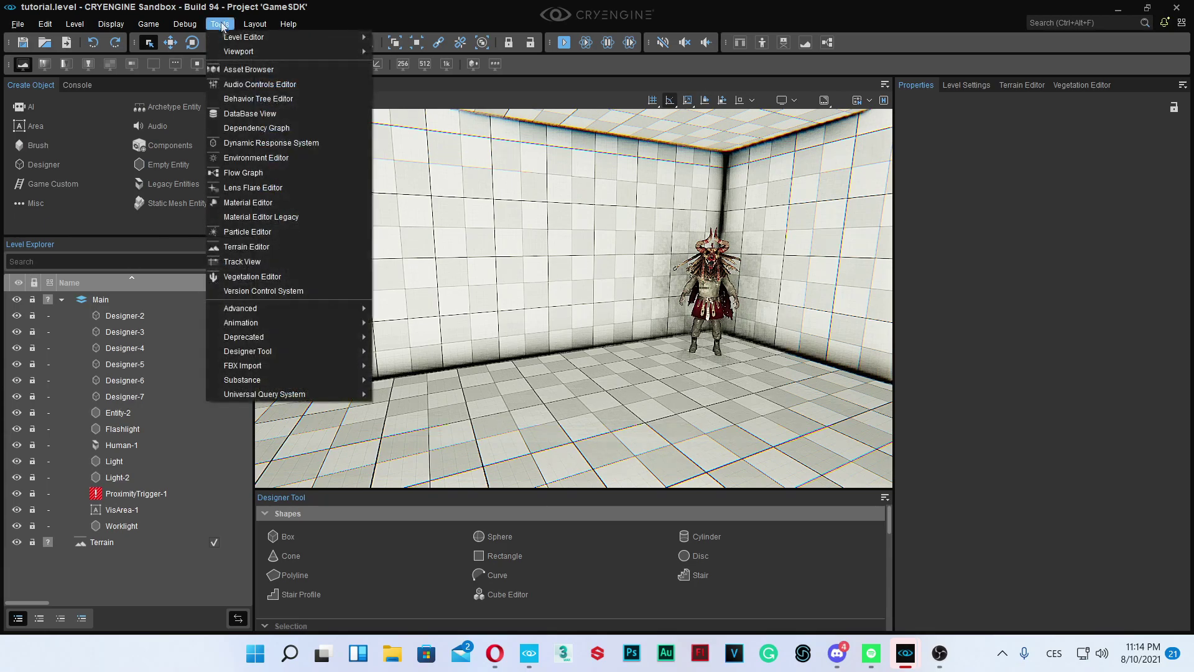
left_click(268, 266)
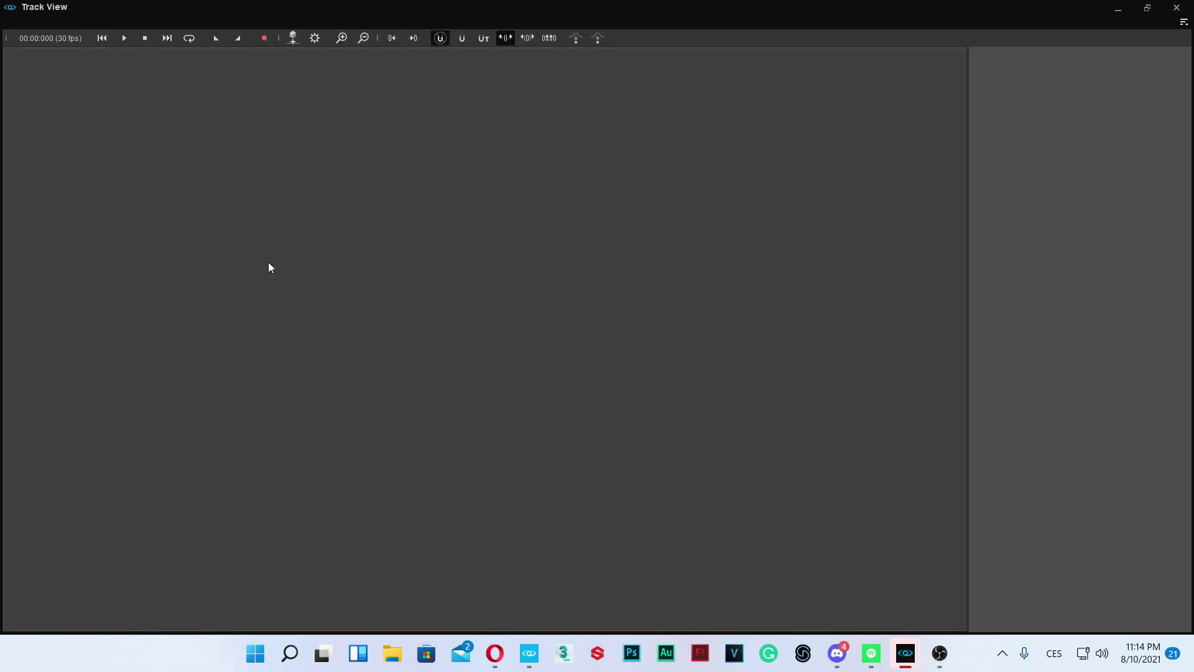
left_click(1185, 22)
mouse_move(1154, 34)
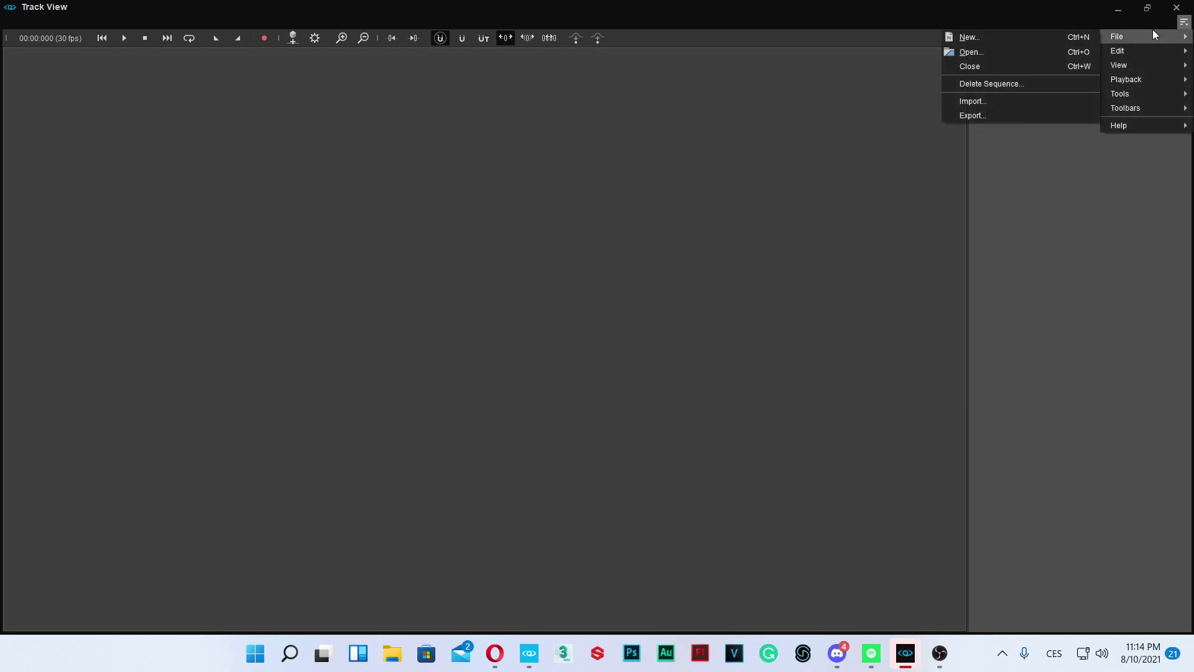
left_click(1020, 35)
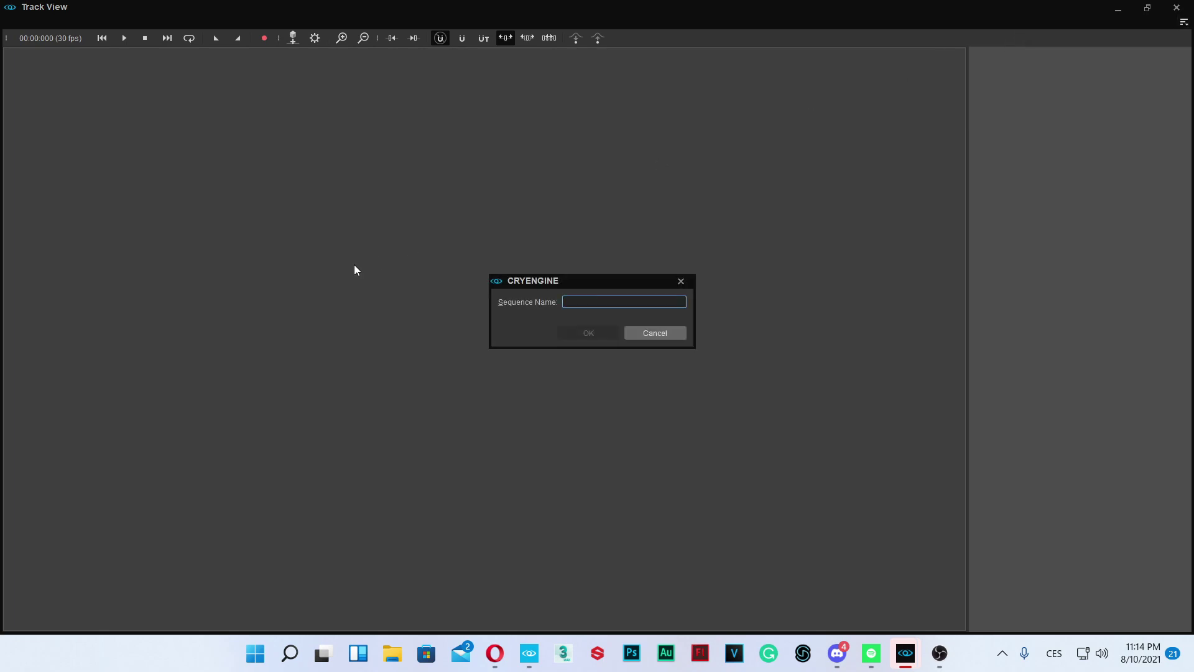
type("cu")
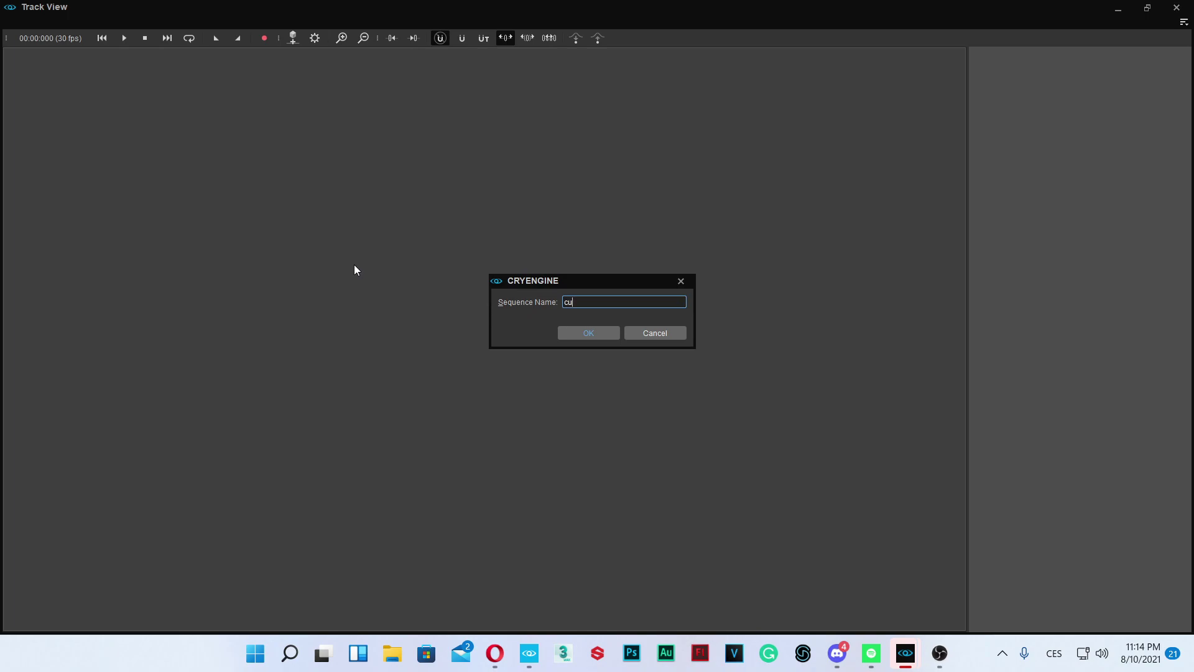
type("tscene_tutorial")
key("Return")
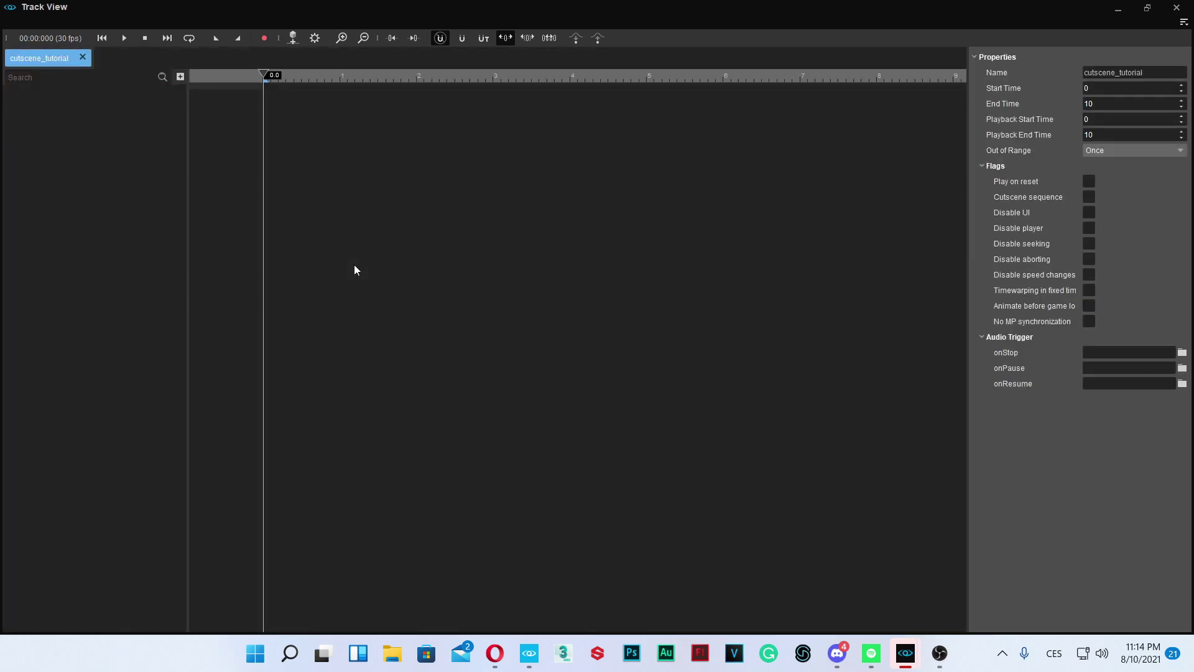
left_click(1119, 8)
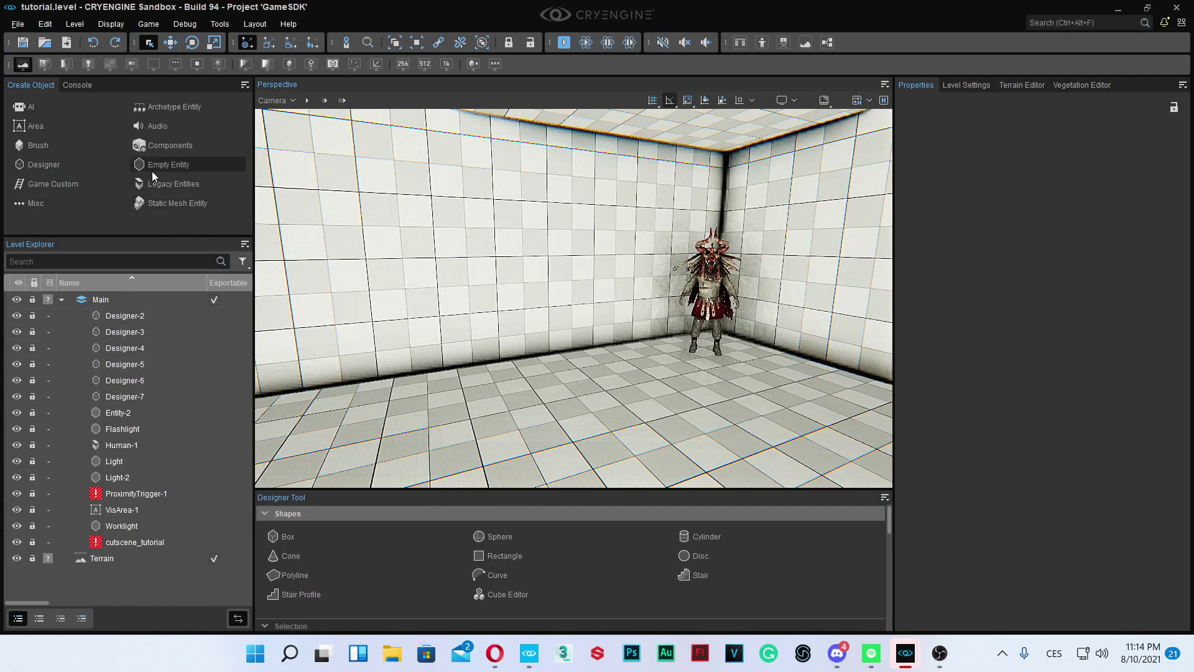
left_click(170, 147)
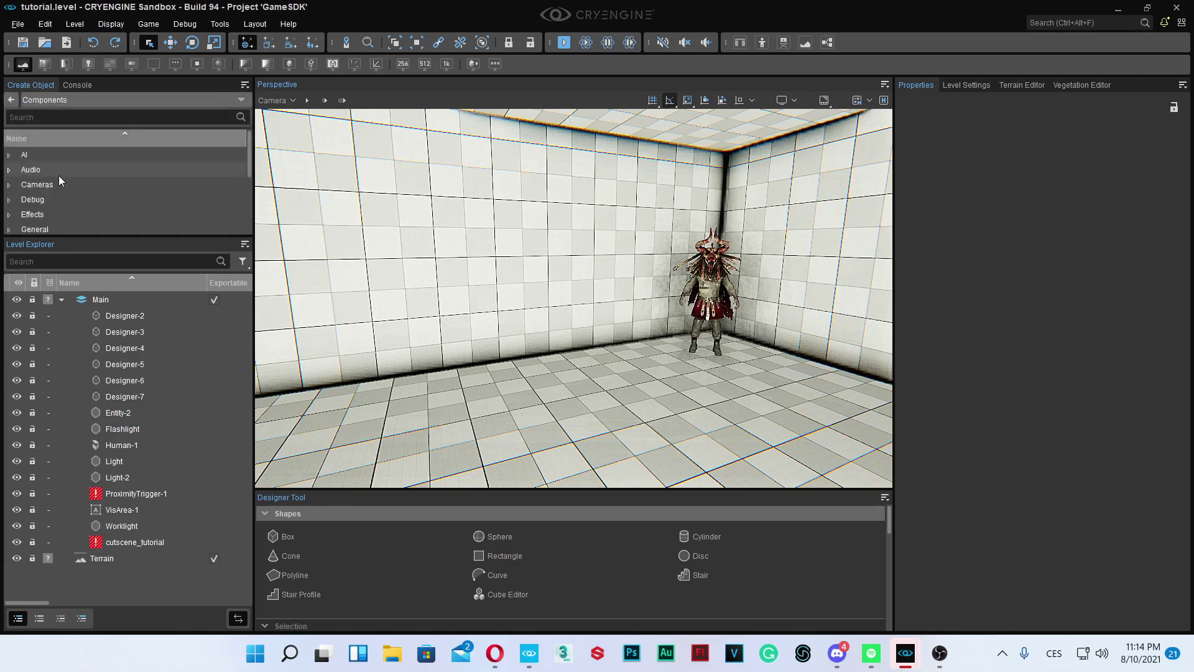
double_click(58, 186)
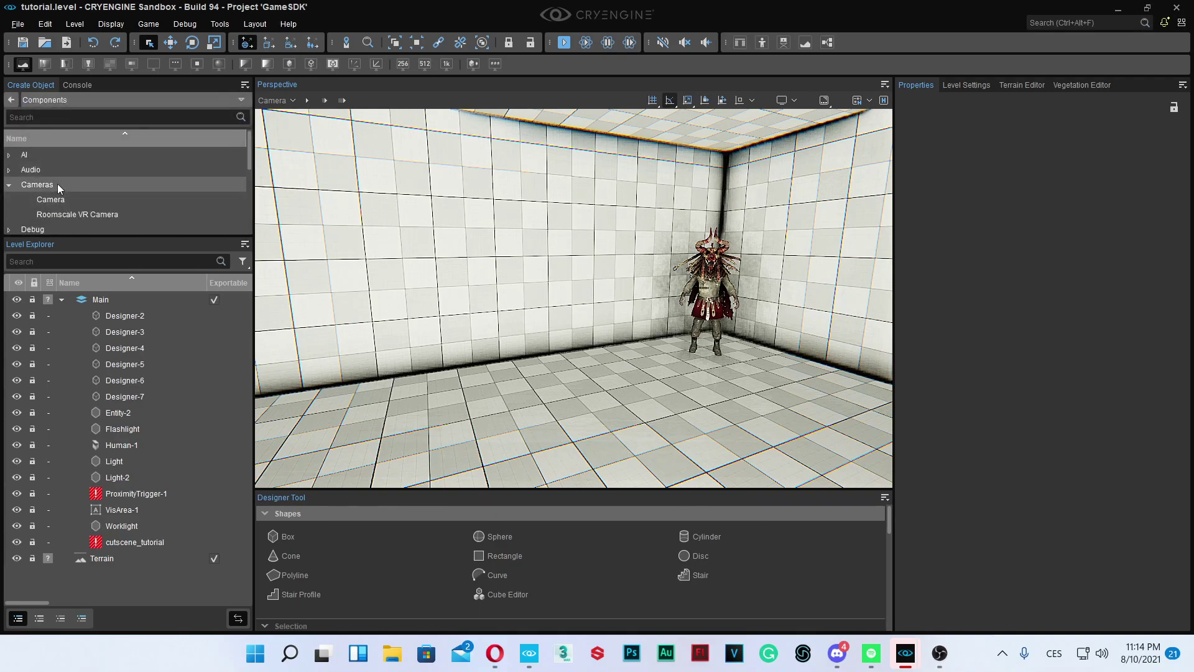
double_click(57, 184)
left_click(12, 100)
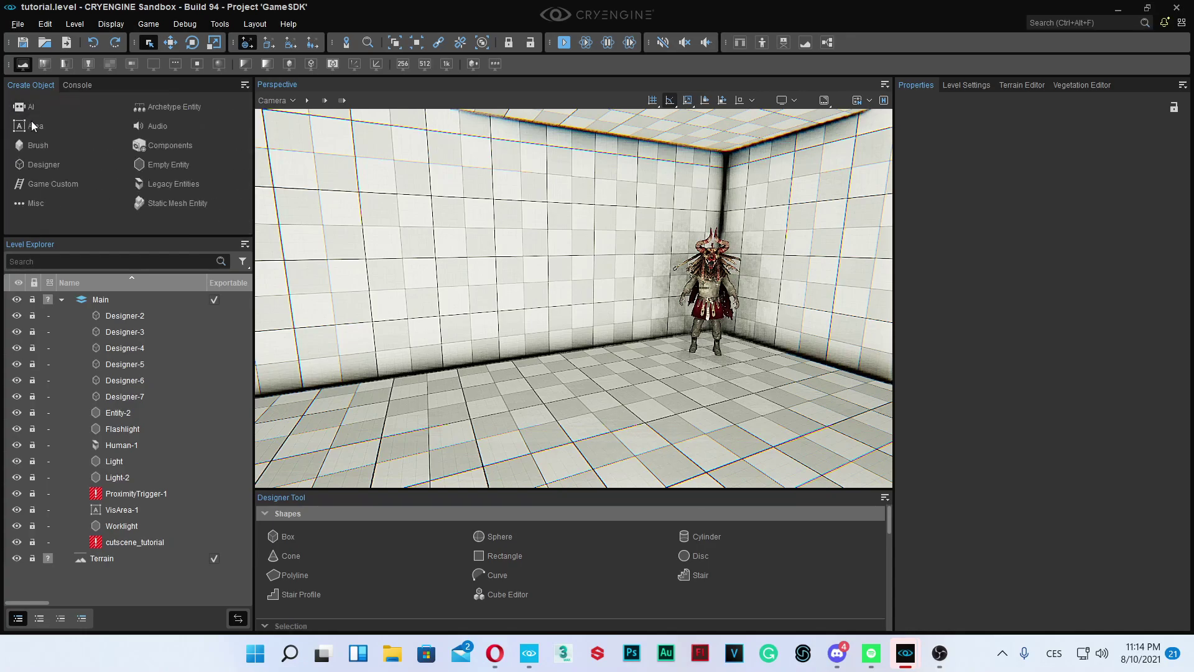
- Turn on the viewport helpers and place a Misc Camera object on the room's floor in front of the character
left_click(58, 207)
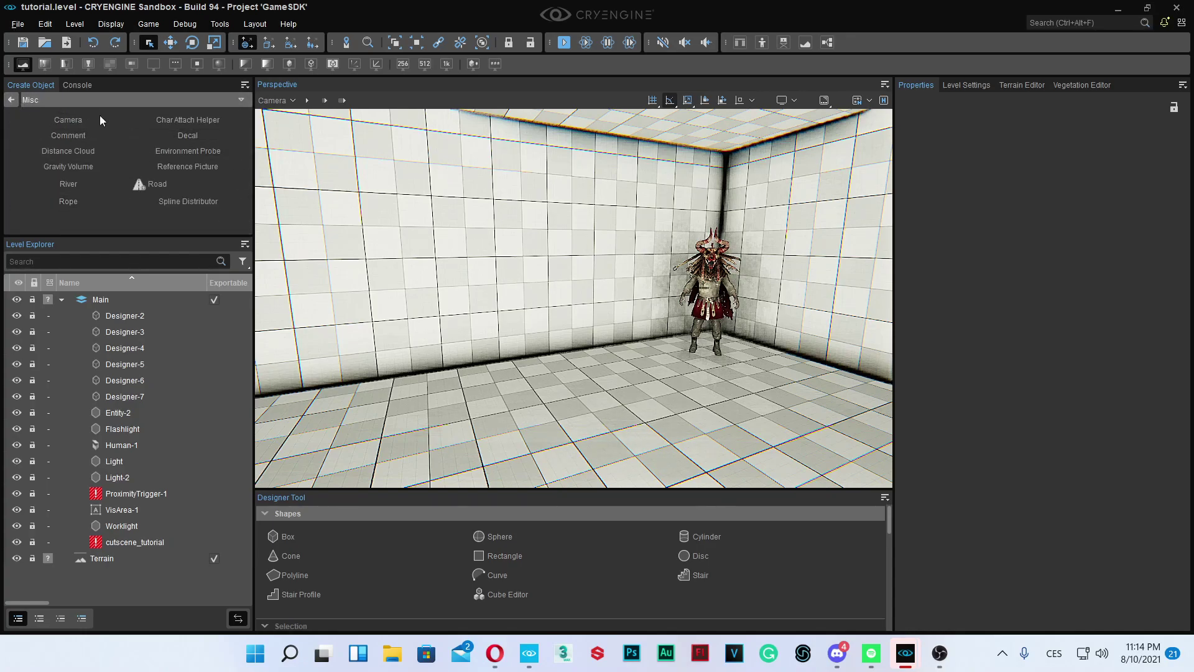
left_click(62, 121)
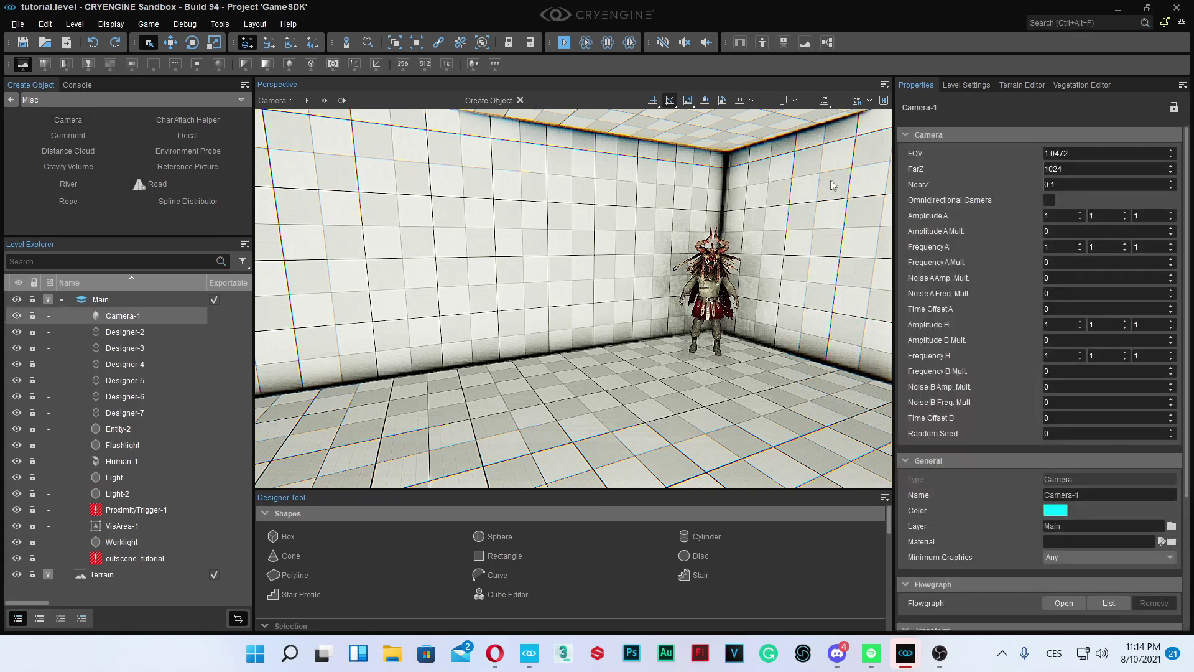
left_click(879, 102)
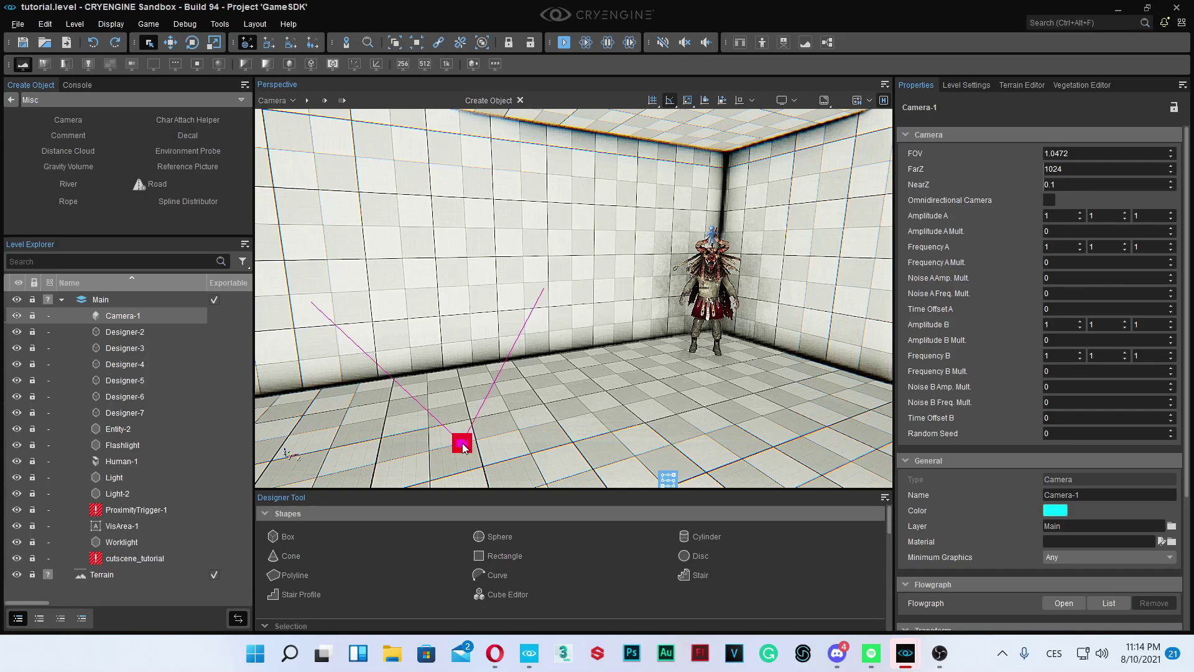
key("s")
right_click_drag(500, 437, 500, 435)
left_click(508, 465)
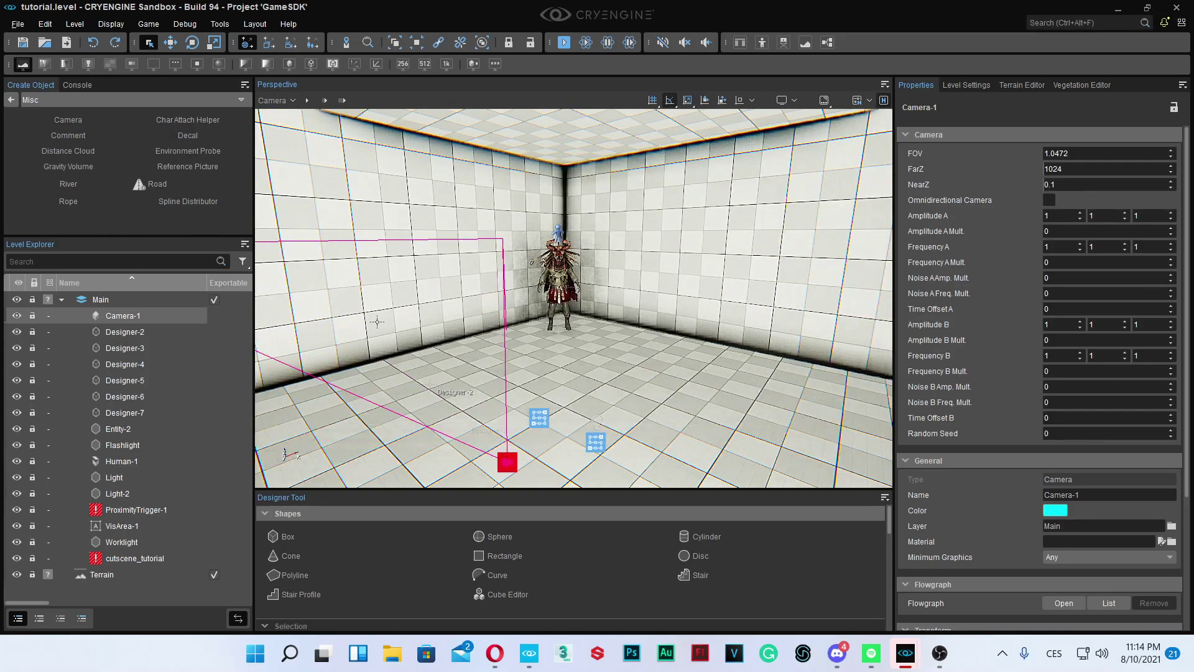
- Move the new camera across the room's floor with the Move tool
left_click(169, 44)
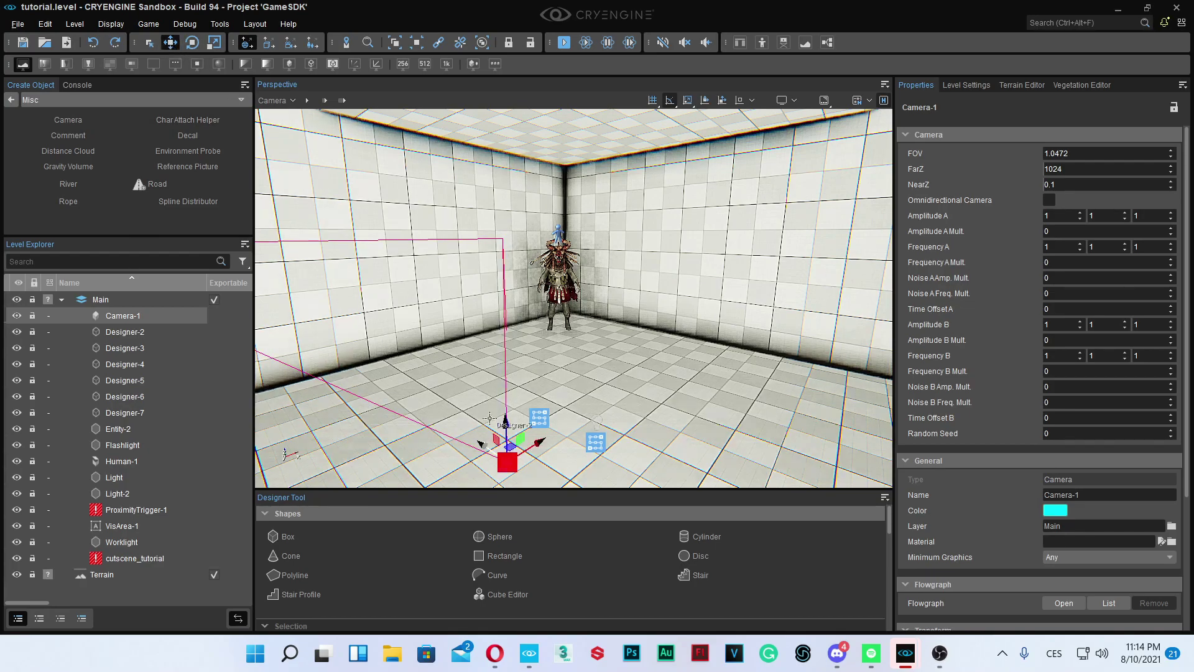
left_click_drag(509, 437, 762, 375)
right_click_drag(761, 375, 663, 384)
key("d")
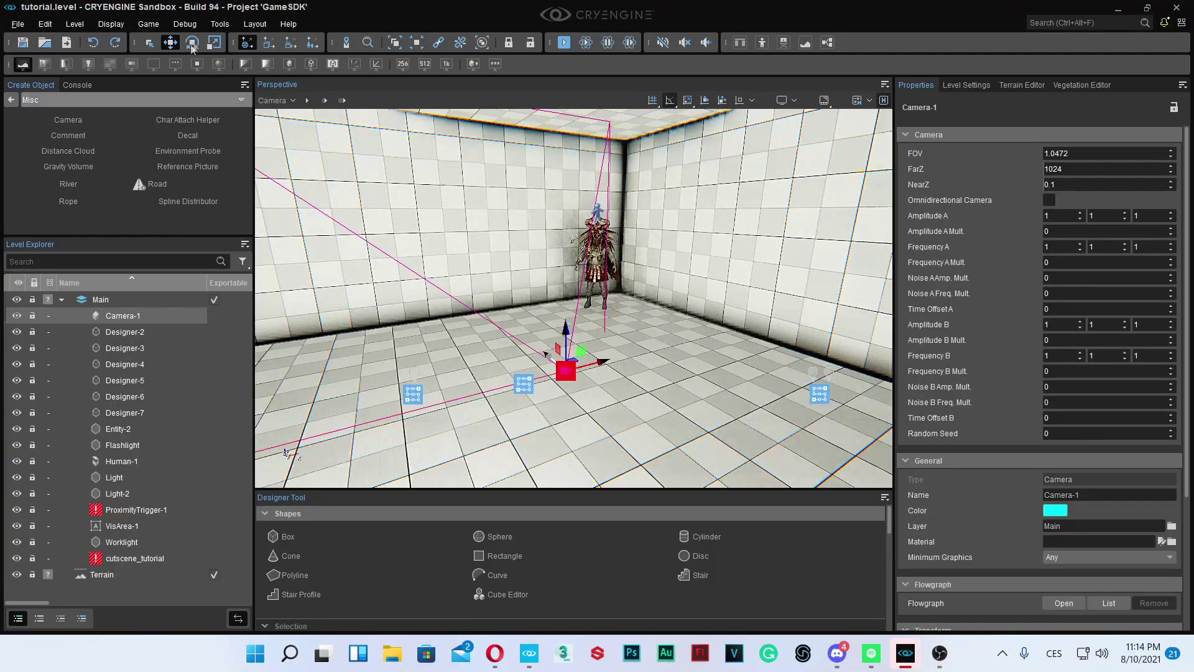
- Switch the perspective viewport to look through the Camera-1 entity
left_click(277, 103)
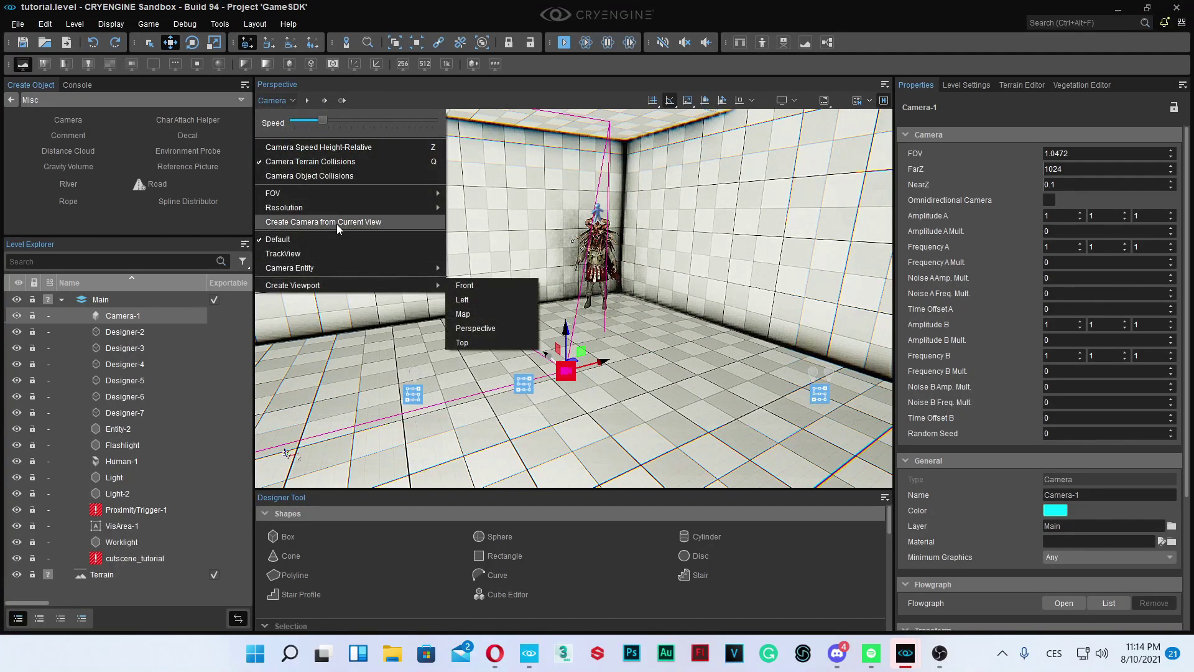
left_click(271, 102)
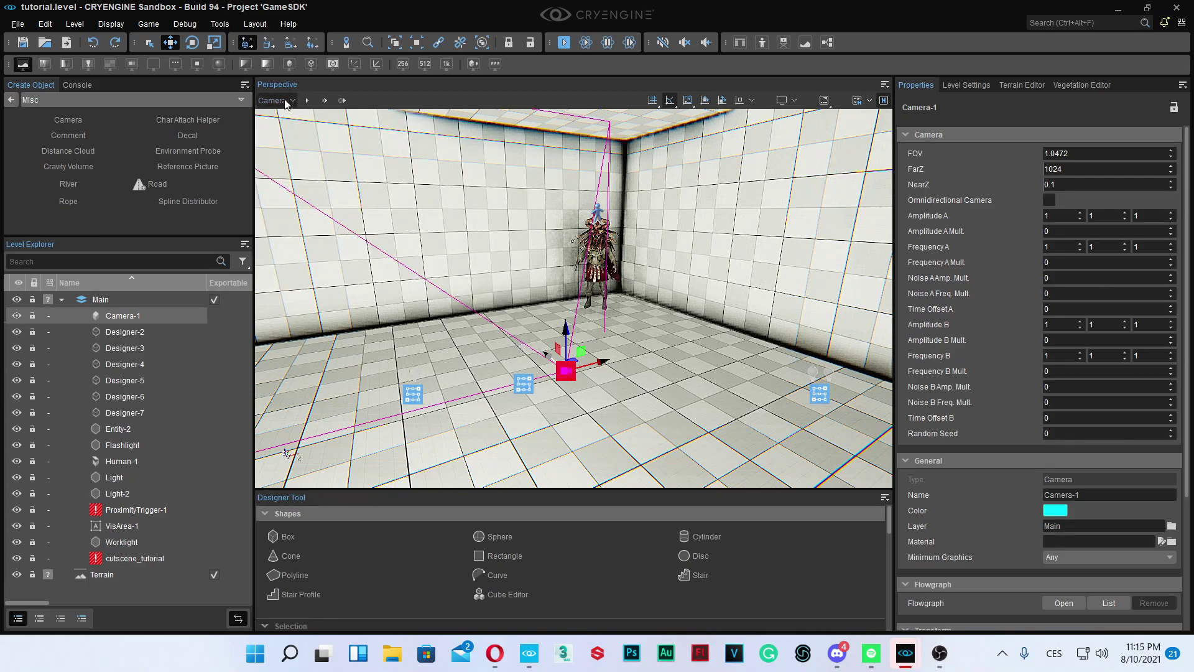
left_click(287, 104)
mouse_move(346, 267)
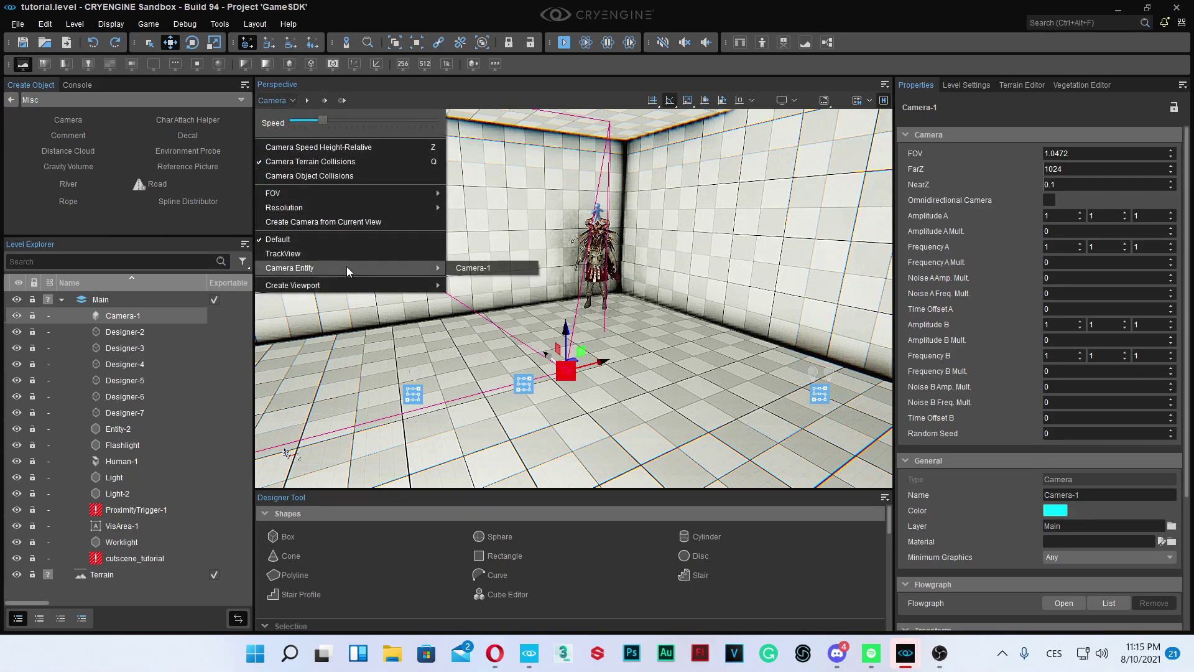
left_click(473, 267)
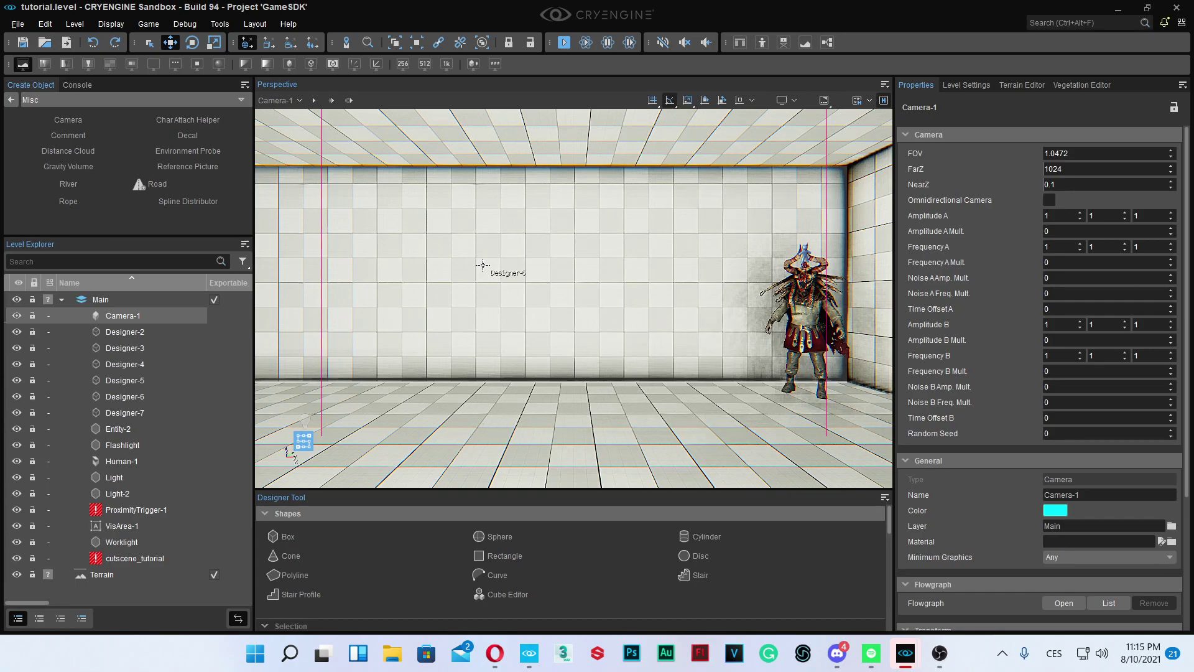
- Unlock Camera-1's movement and fly it back and up so the character in the far corner is centred in view
left_click(280, 102)
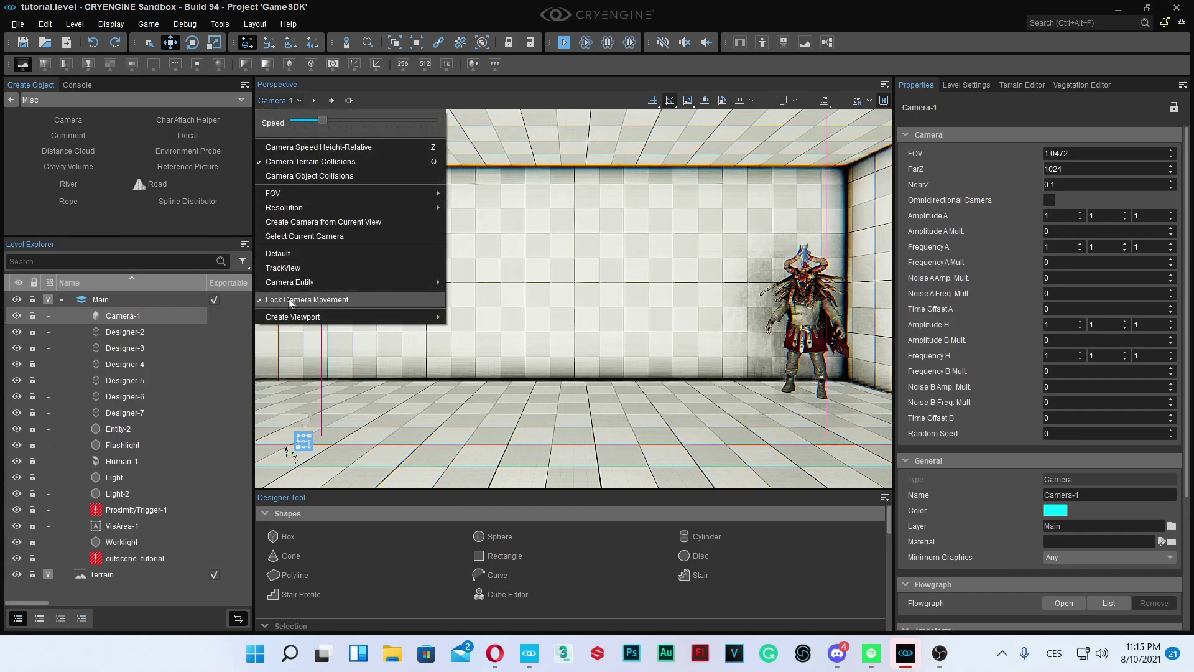
left_click(332, 300)
key("s")
mouse_move(575, 344)
right_mouse_down()
mouse_move(675, 346)
mouse_move(560, 346)
mouse_move(696, 340)
mouse_move(583, 339)
right_mouse_up()
key("w")
key("s")
key("s")
key("s")
key("a")
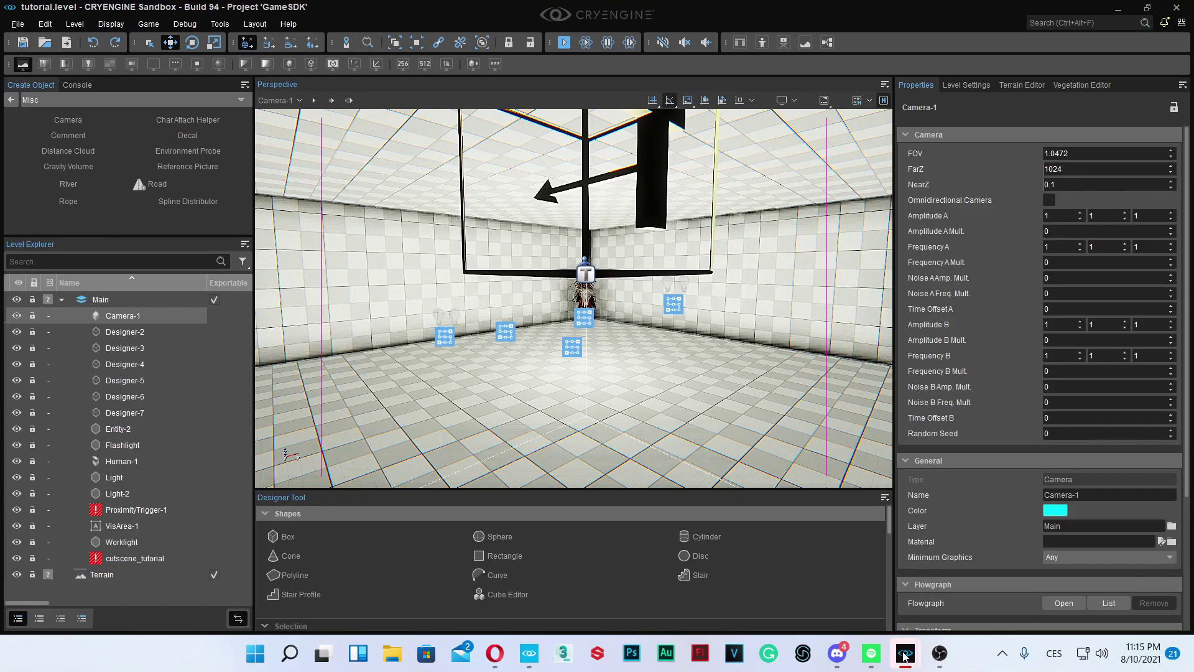
- Add the selected Camera-1 entity to the cutscene_tutorial sequence in Track View
mouse_move(907, 644)
left_click(1106, 573)
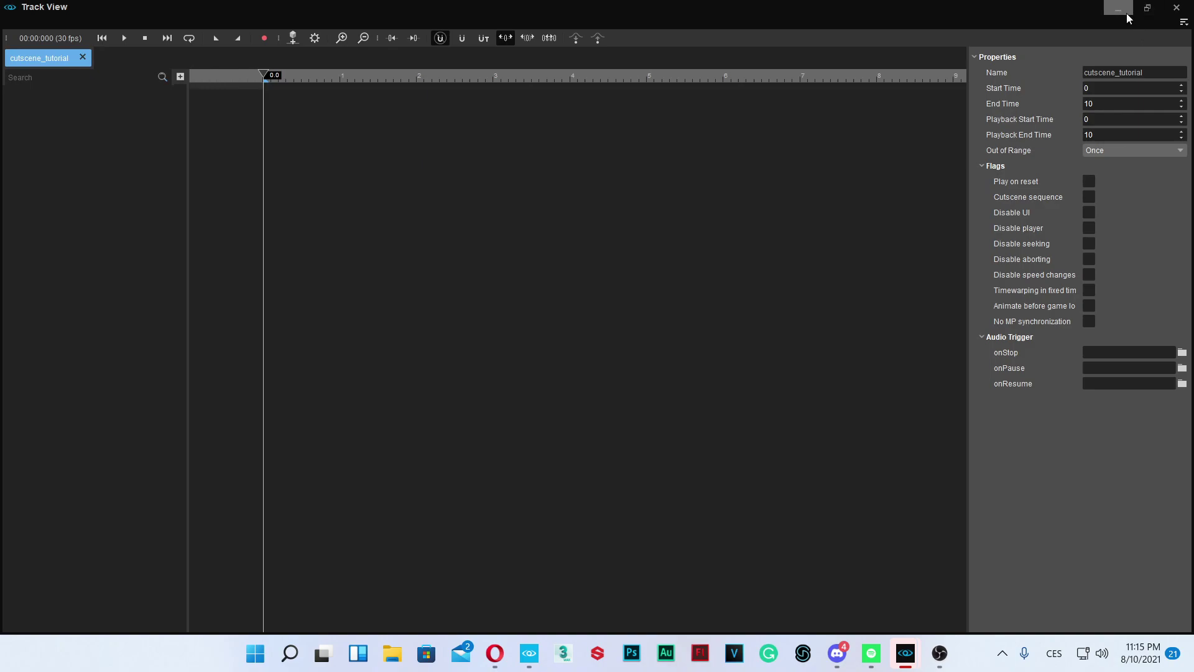
right_click(49, 118)
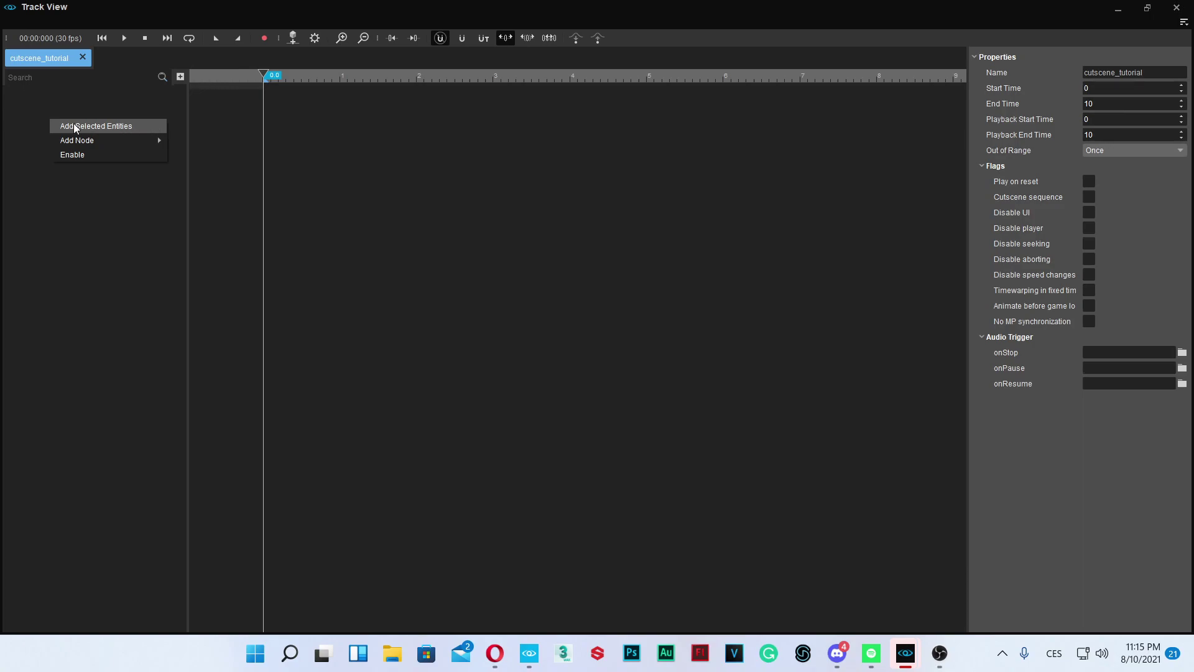
left_click(123, 127)
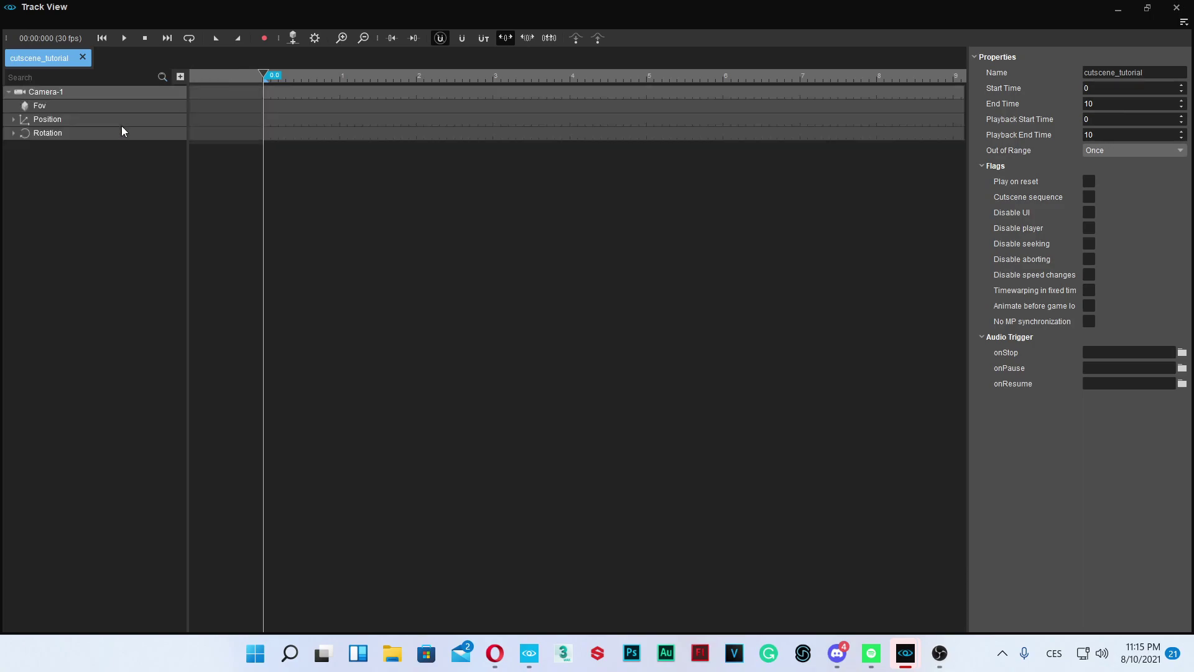
- Add a Fov key at the start of the Camera-1 track and set its value to 40
double_click(262, 106)
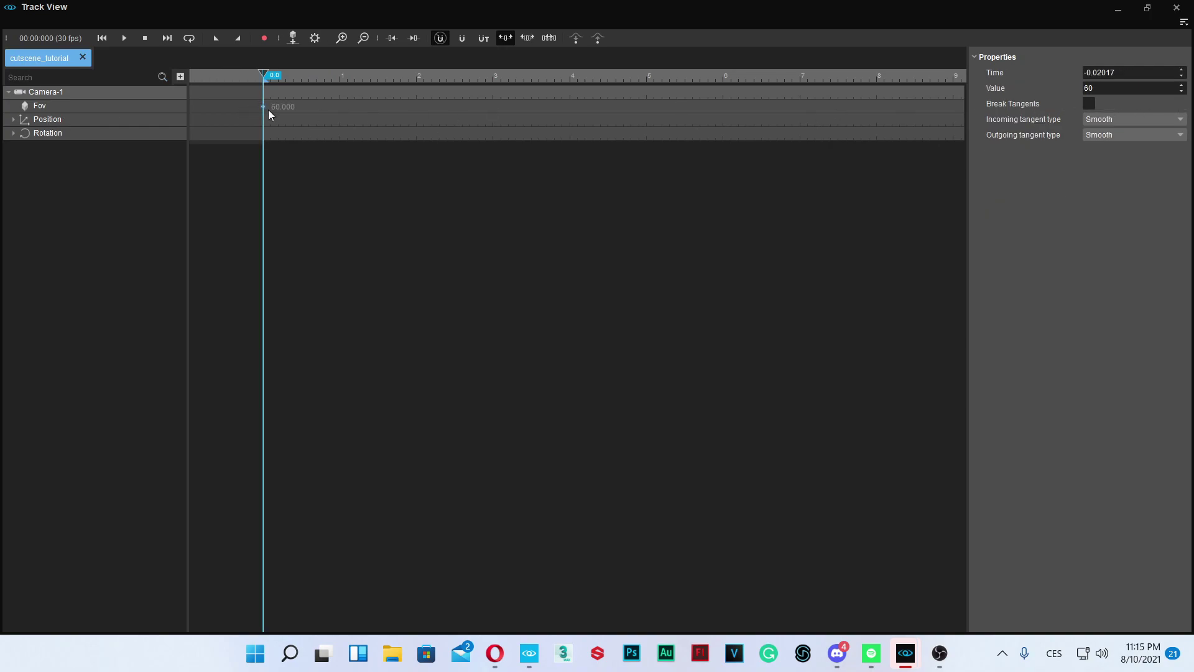
double_click(1089, 88)
type("40")
key("Return")
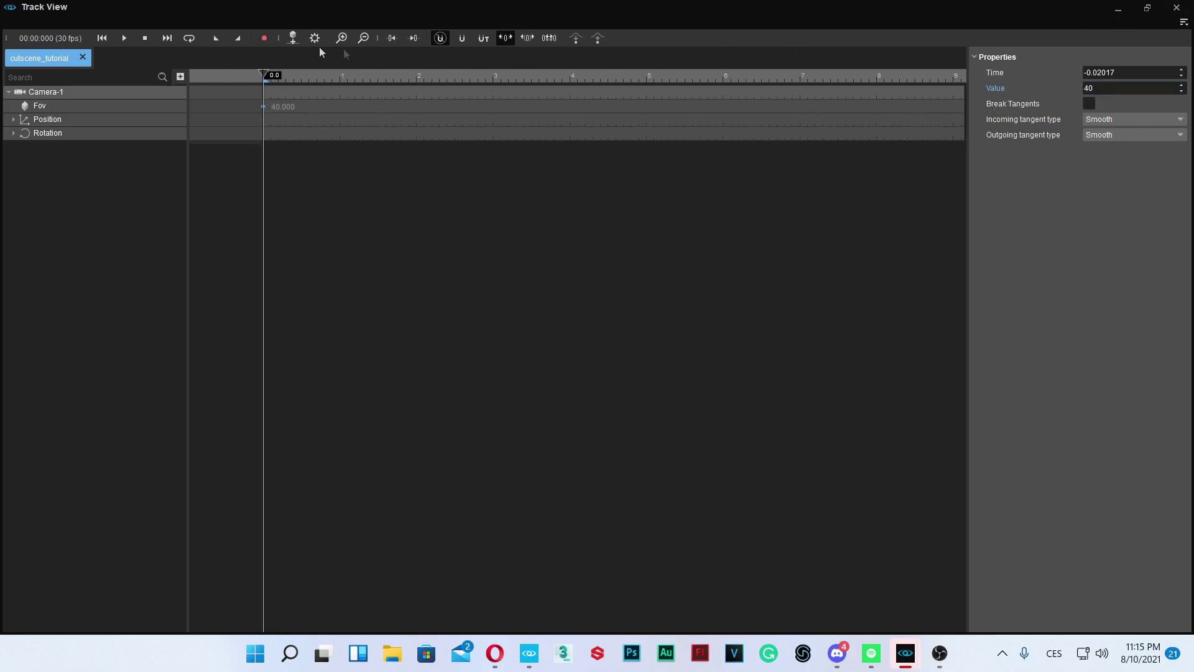
- Enable Track View recording and reposition Camera-1 in the viewport to record its starting position and rotation keys
left_click(272, 40)
left_click(1120, 8)
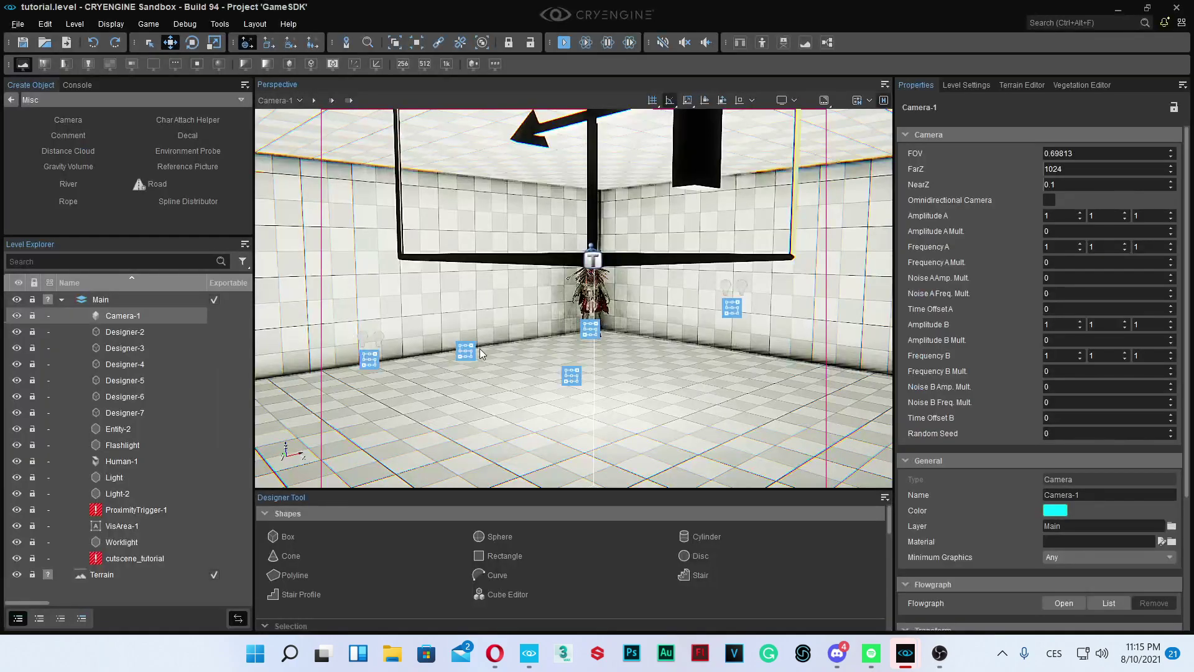
key("s")
mouse_move(574, 299)
right_mouse_down()
mouse_move(491, 292)
mouse_move(579, 299)
right_mouse_up()
key("d")
mouse_move(558, 339)
right_mouse_down()
mouse_move(577, 339)
mouse_move(558, 338)
right_mouse_up()
key("w")
key("a")
- Bring the Track View window with the cutscene_tutorial sequence back to the front
mouse_move(906, 653)
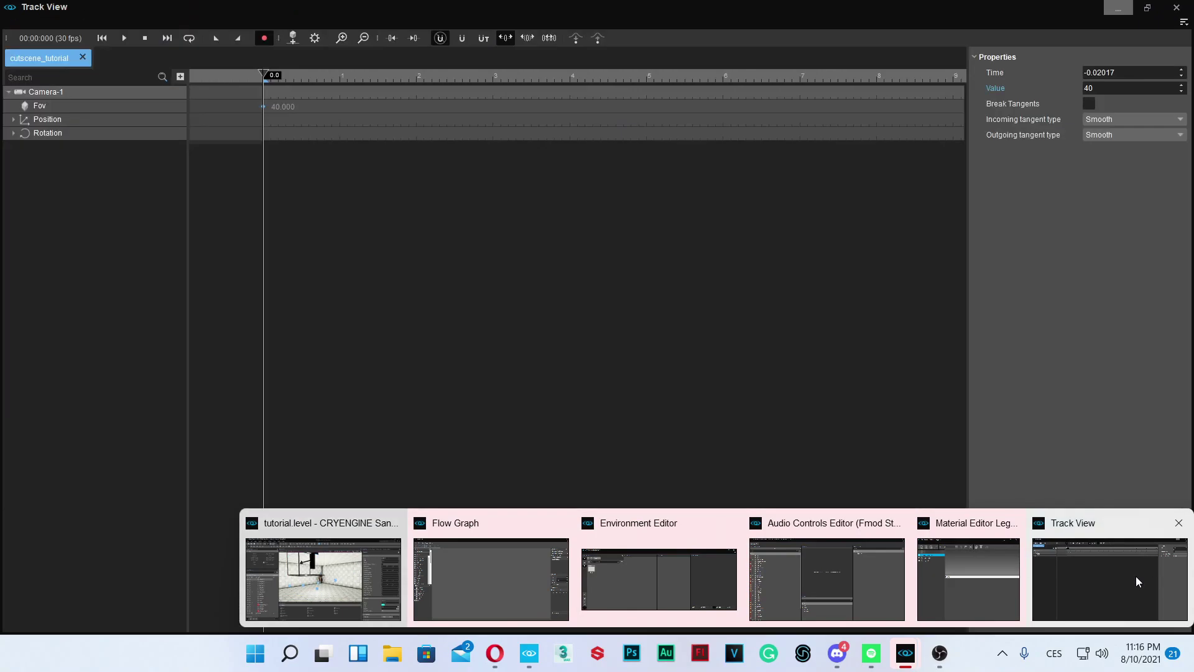
left_click(1137, 581)
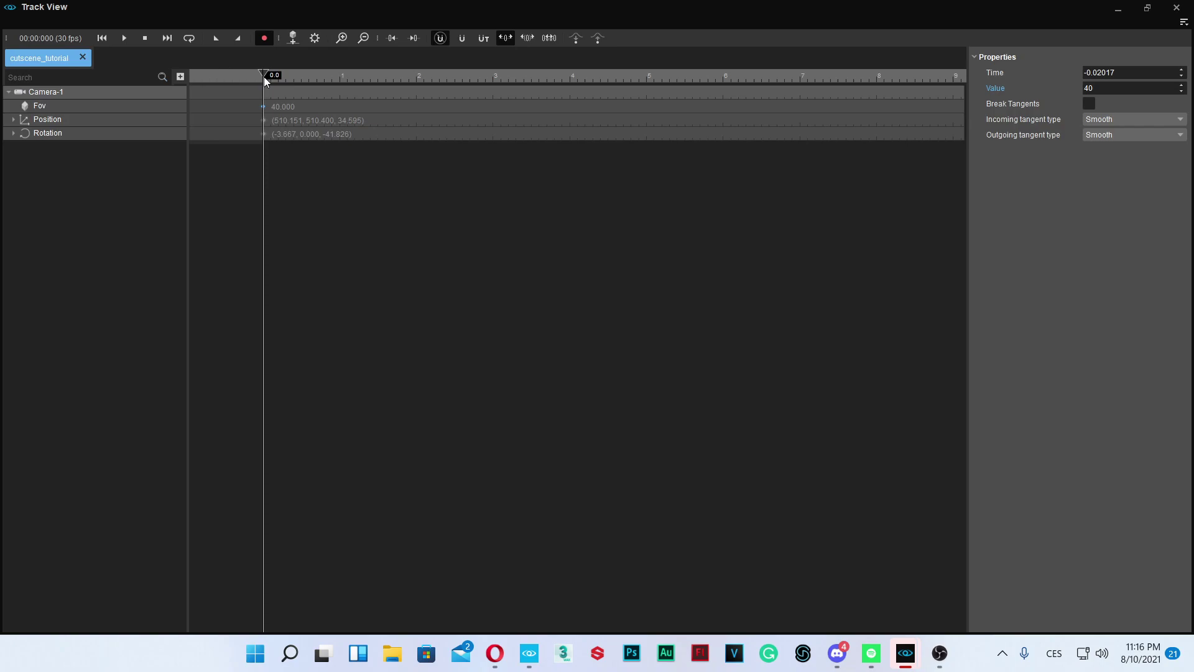
left_click_drag(263, 77, 409, 85)
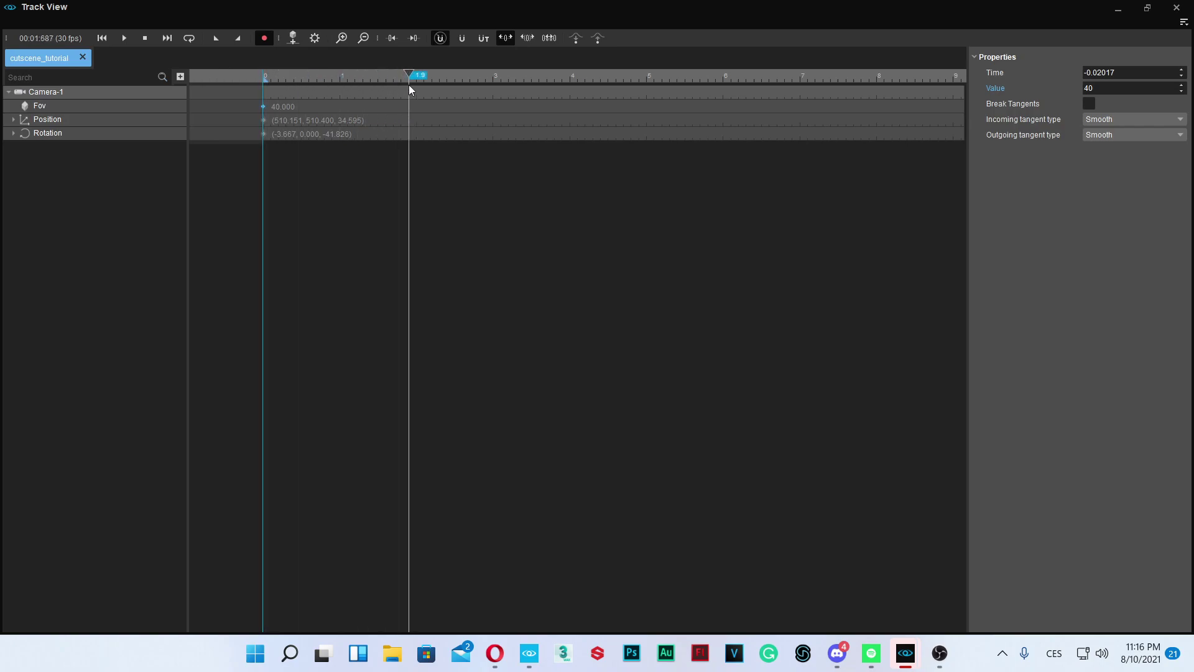
double_click(409, 120)
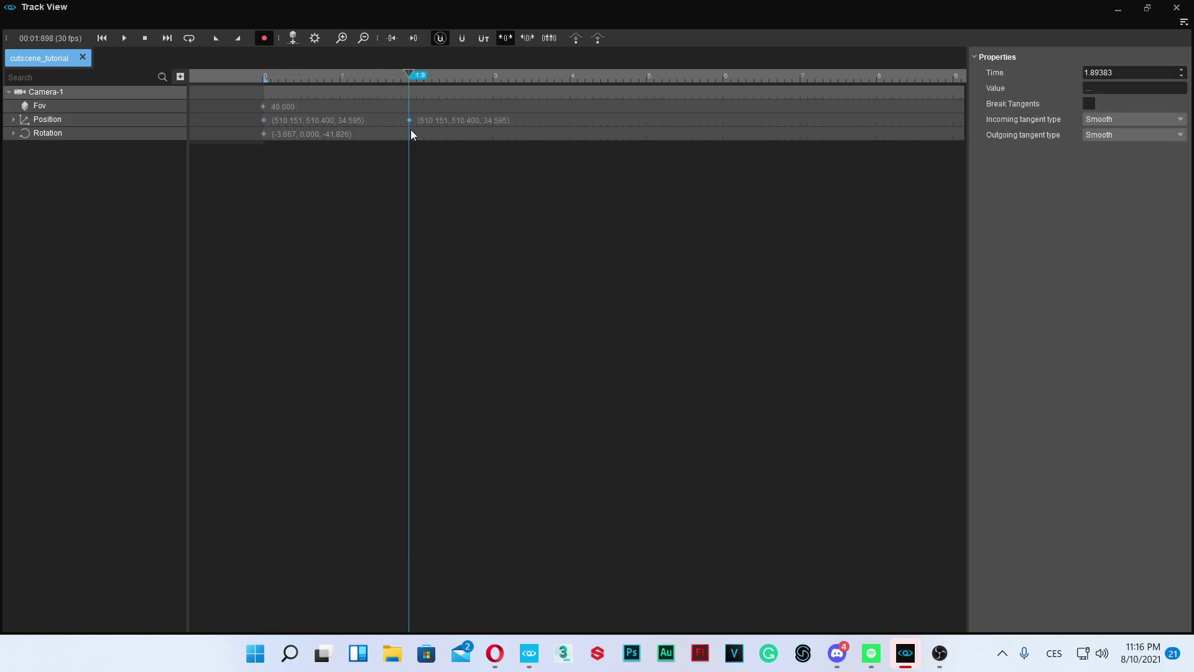
double_click(408, 133)
right_click(409, 120)
left_click(431, 146)
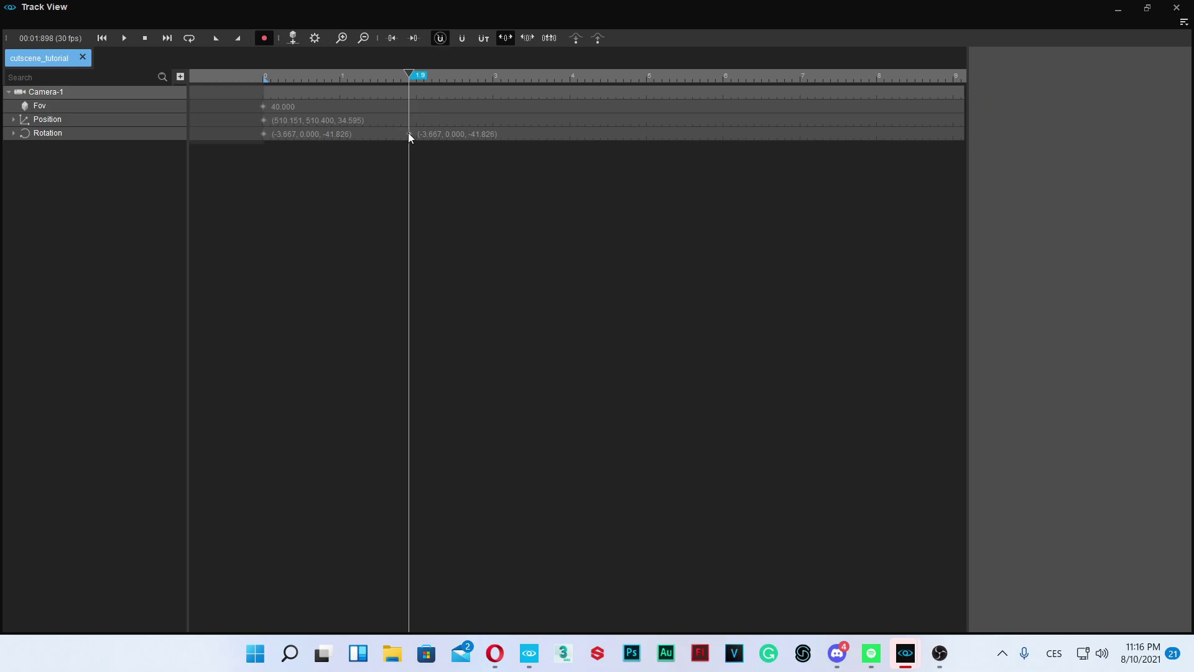
right_click(409, 133)
left_click(430, 155)
- Move the playhead to 10 seconds, add a Fov key there on the Camera-1 track and set its value to 80
left_click_drag(418, 74, 1024, 101)
scroll(857, 111, "down", 1)
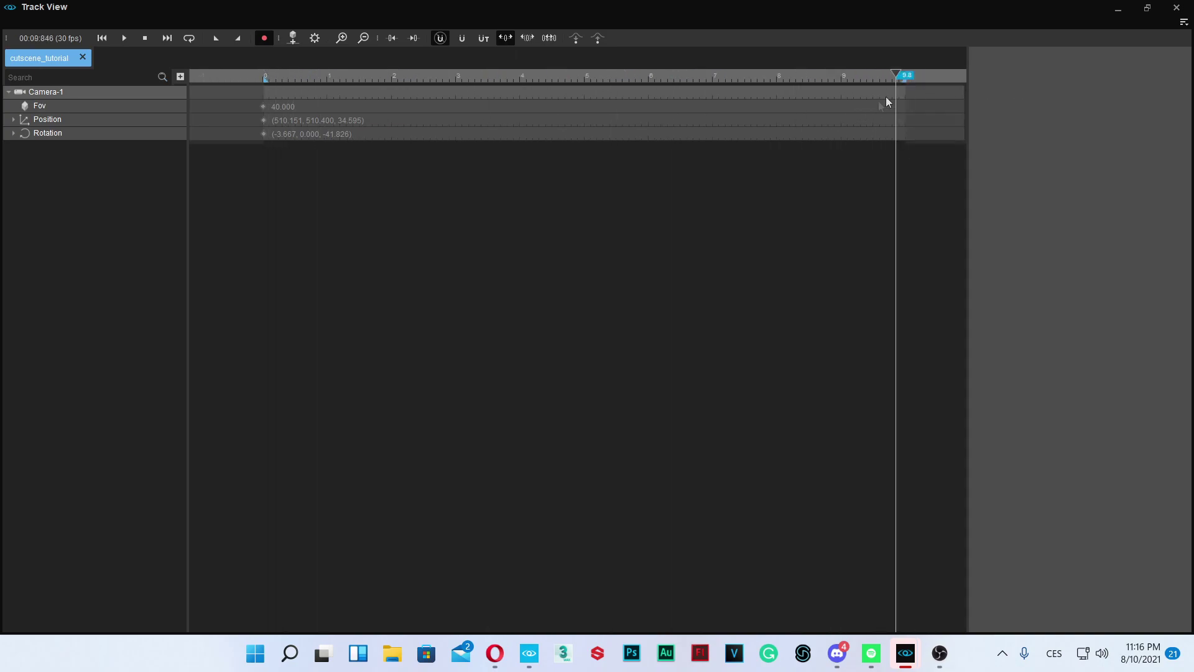
left_click_drag(902, 75, 931, 78)
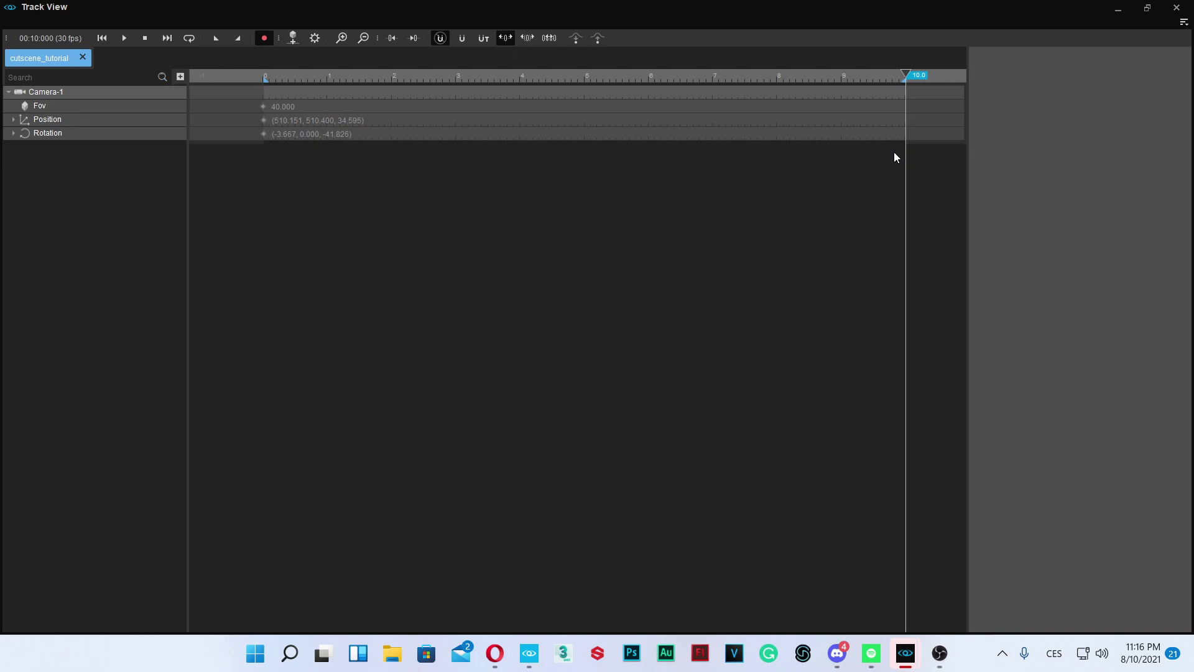
double_click(905, 105)
left_click(1113, 92)
type("80")
key("Return")
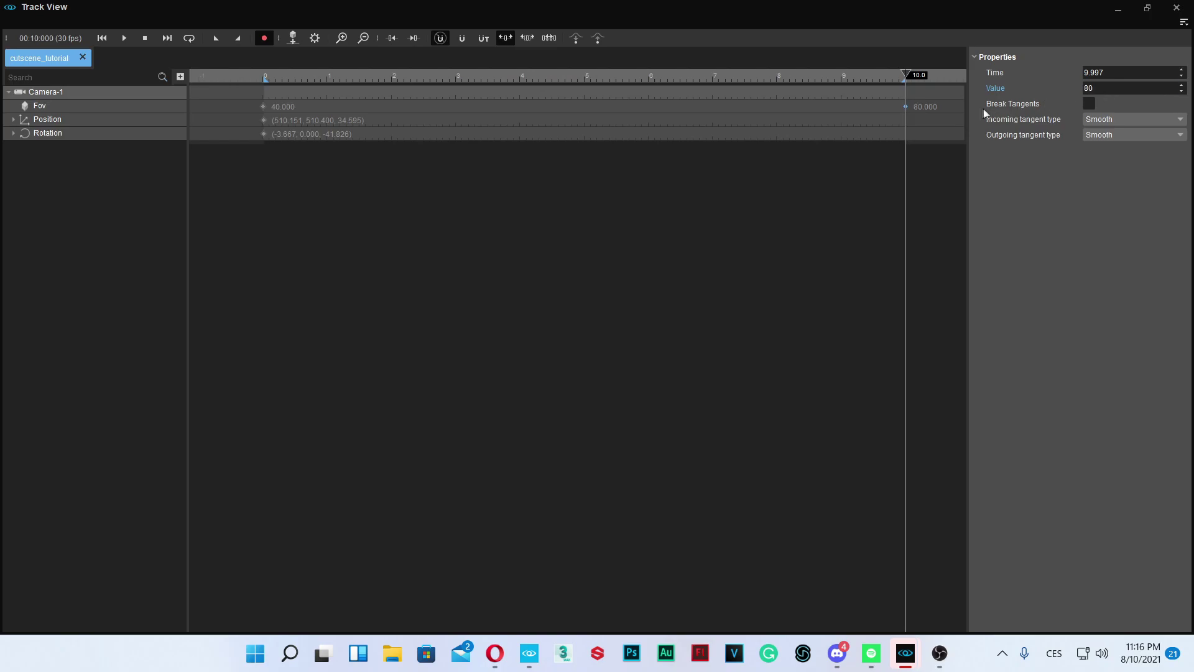
- Shrink the Track View window and reposition Camera-1 close in front of the character to record position and rotation keys at 10 seconds
left_click(1120, 11)
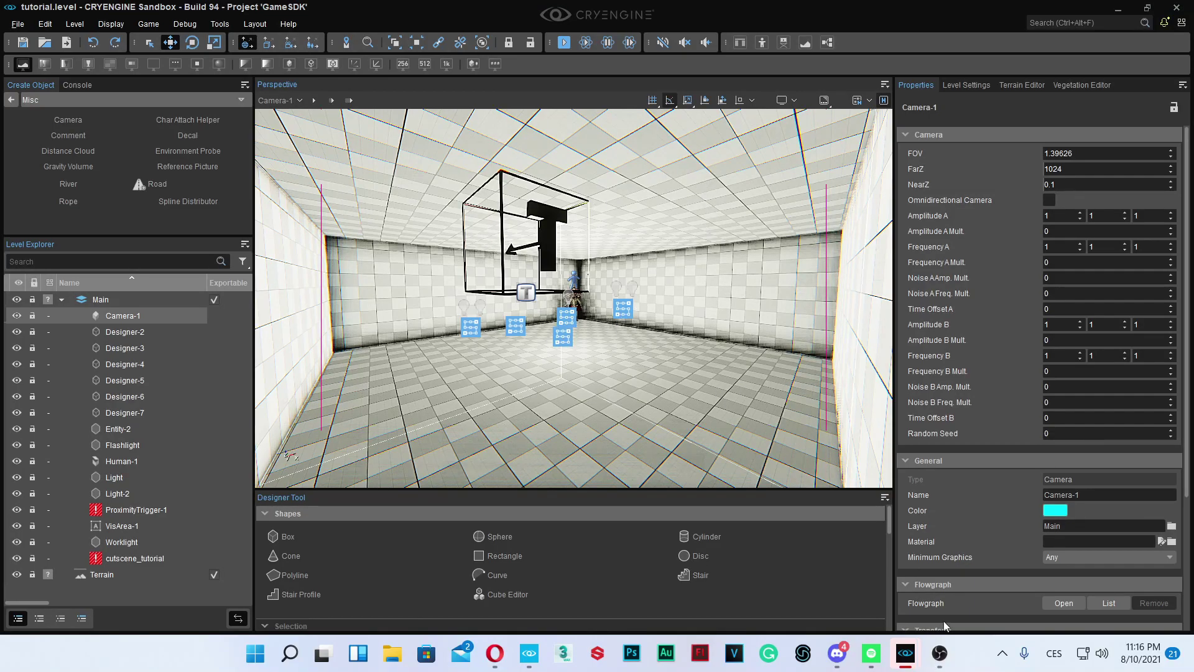
mouse_move(907, 654)
left_click(1103, 567)
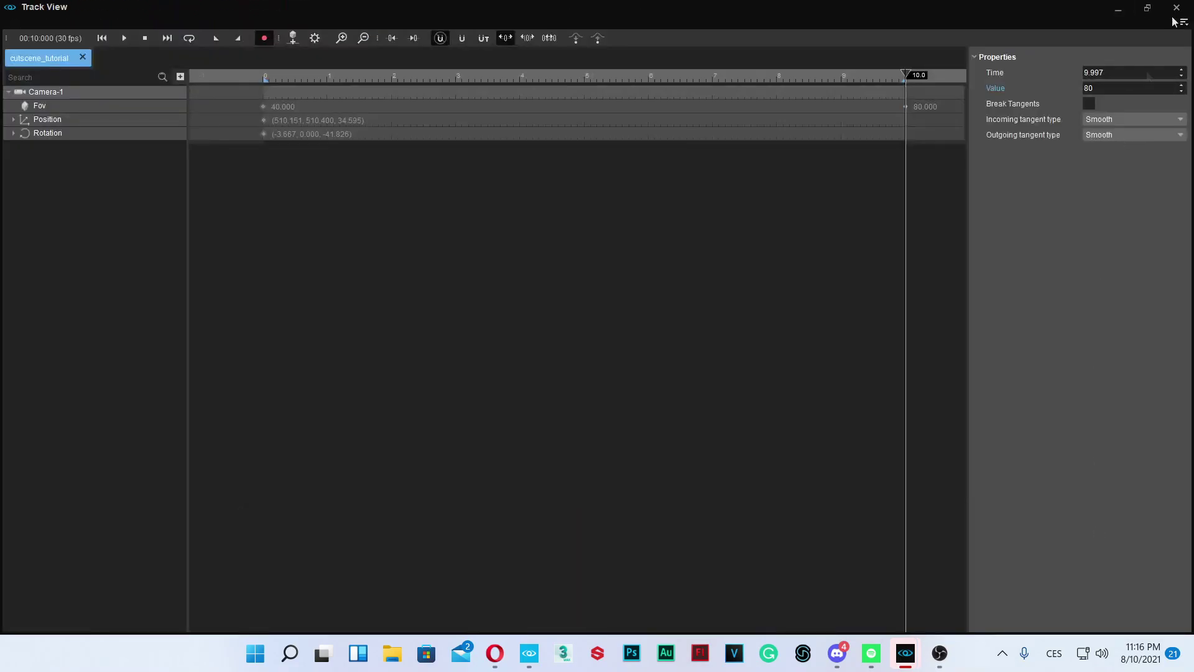
left_click(1148, 9)
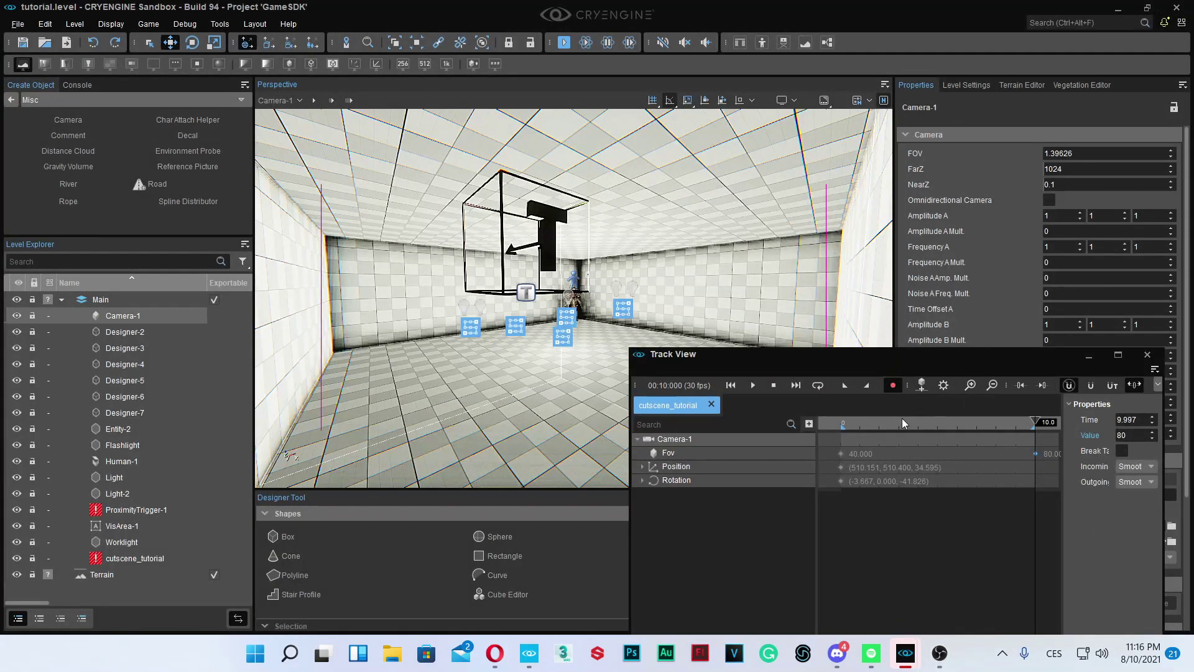
left_click_drag(891, 422, 1069, 425)
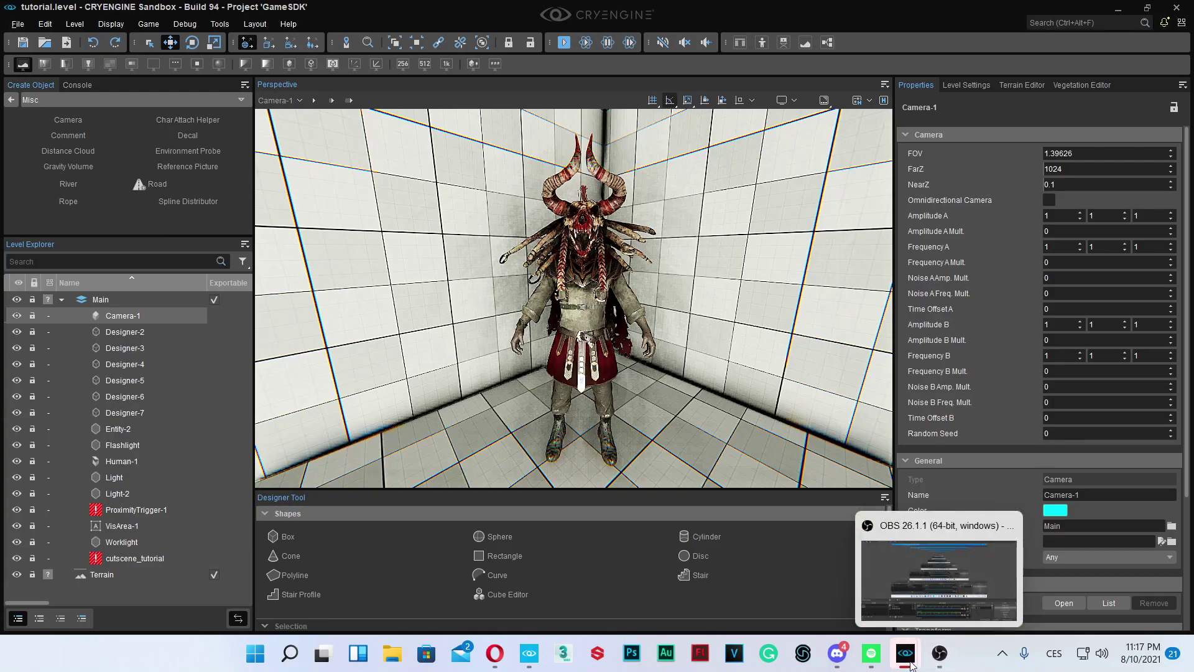
mouse_move(905, 654)
left_click(1151, 579)
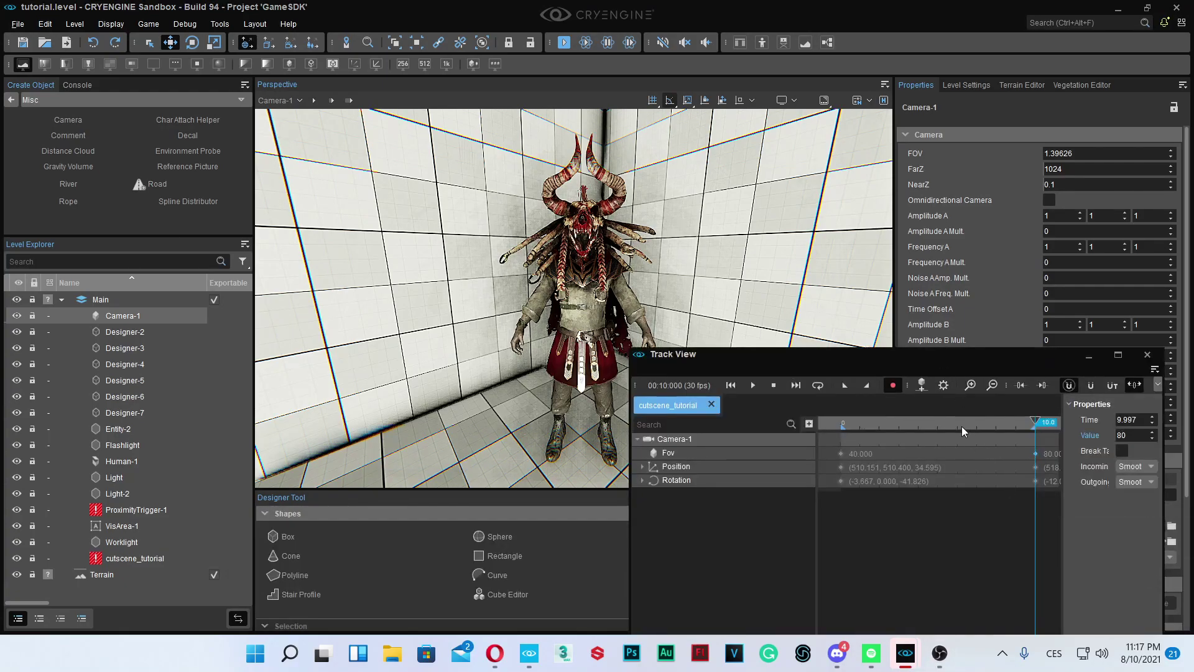
- Play the sequence from the start to preview the camera move and turn off Track View recording
left_click_drag(958, 423, 821, 425)
key("space")
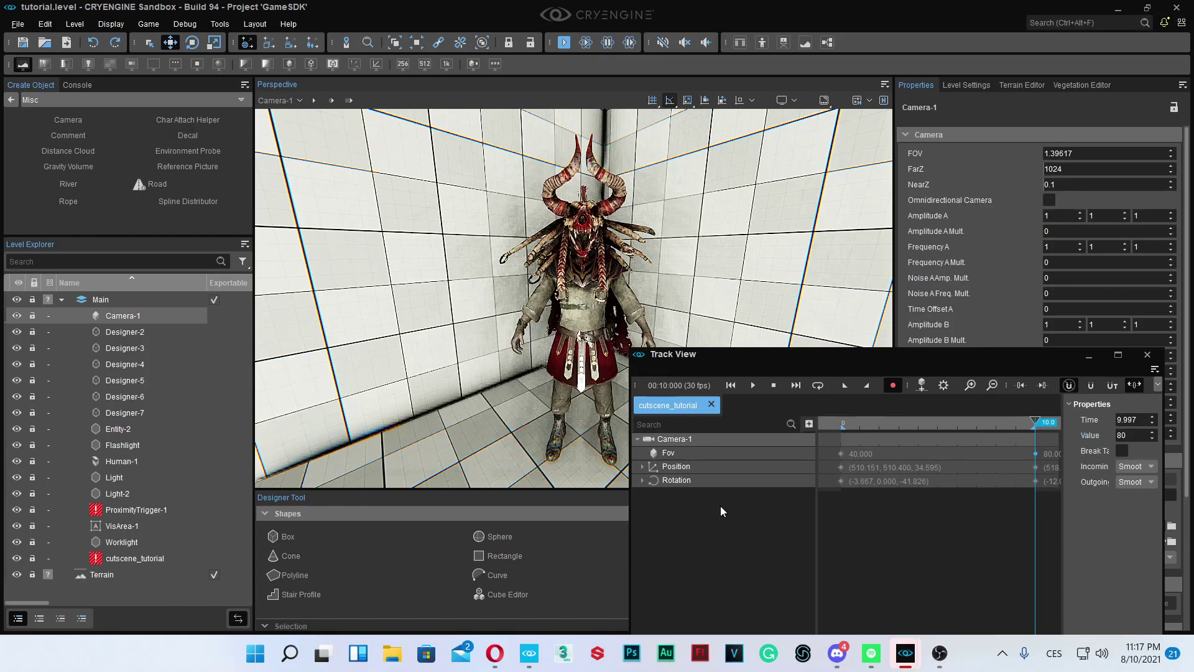
left_click(891, 388)
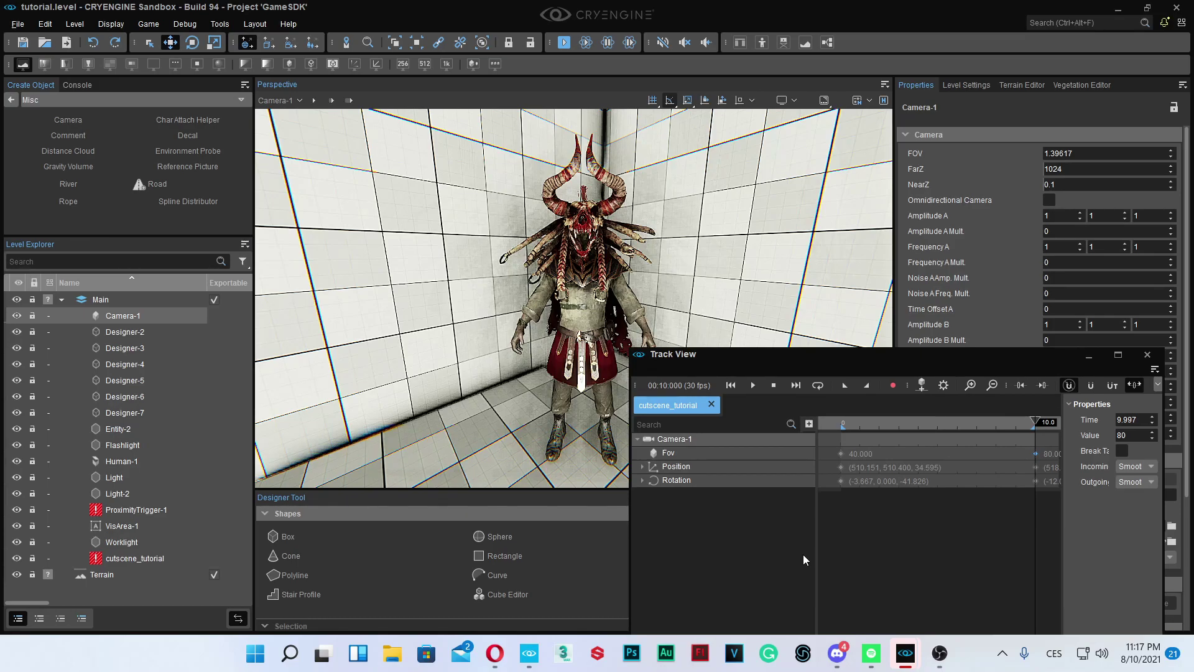
- Add a Director node to the cutscene_tutorial sequence
right_click(755, 501)
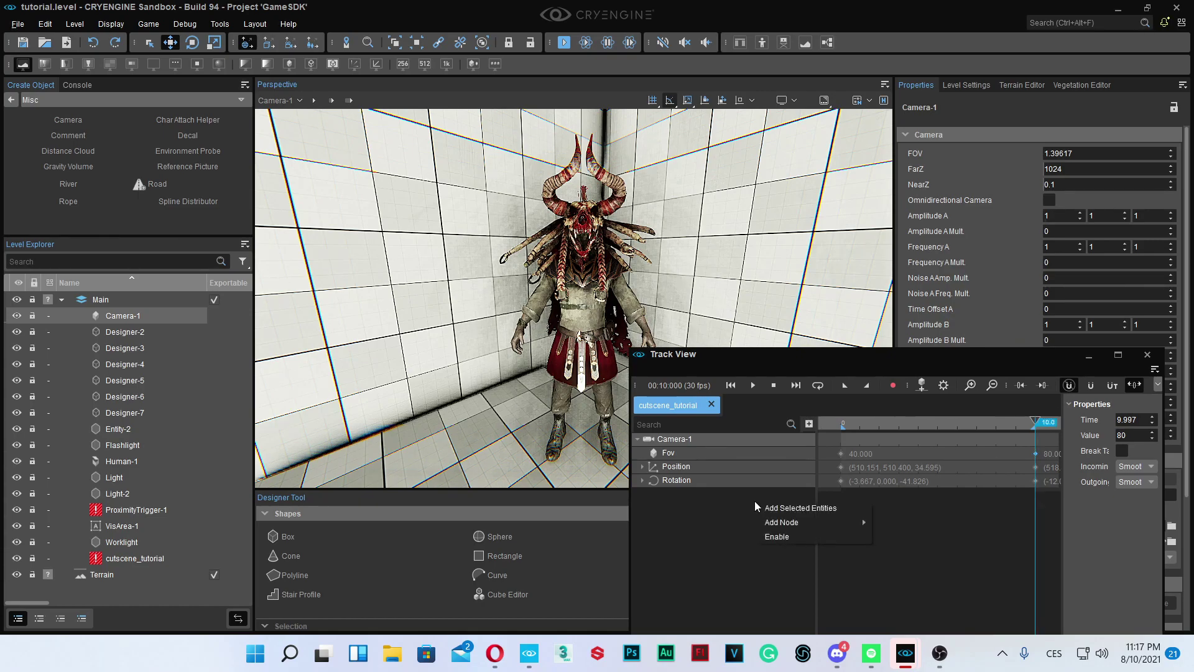
mouse_move(786, 528)
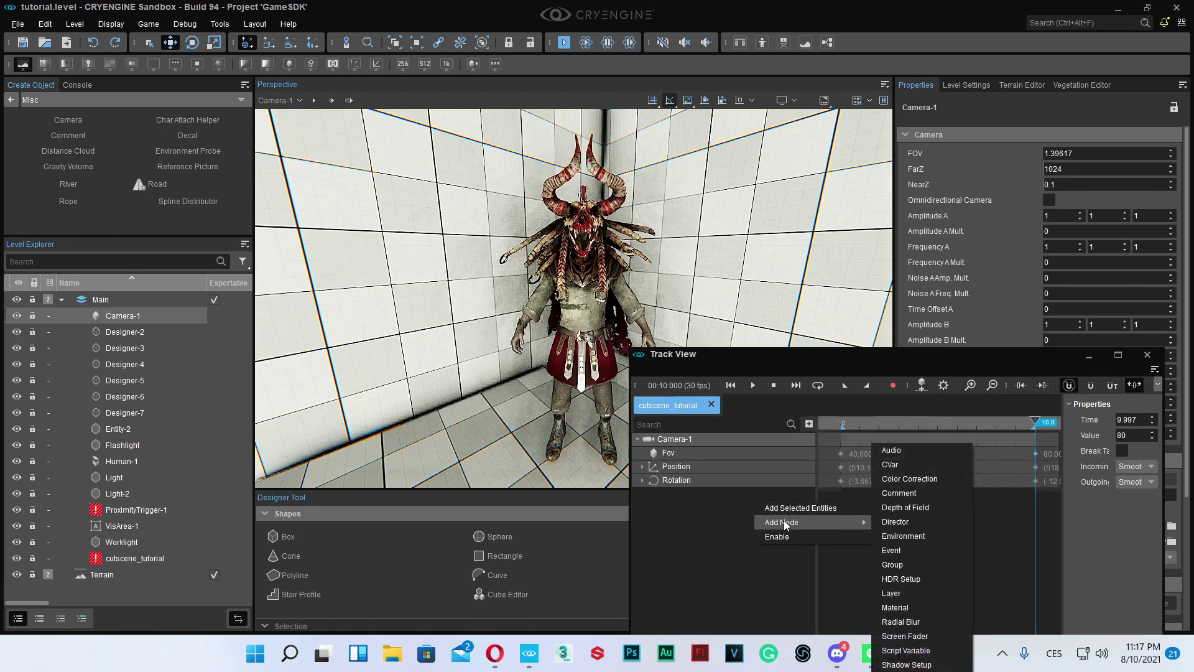
left_click(946, 521)
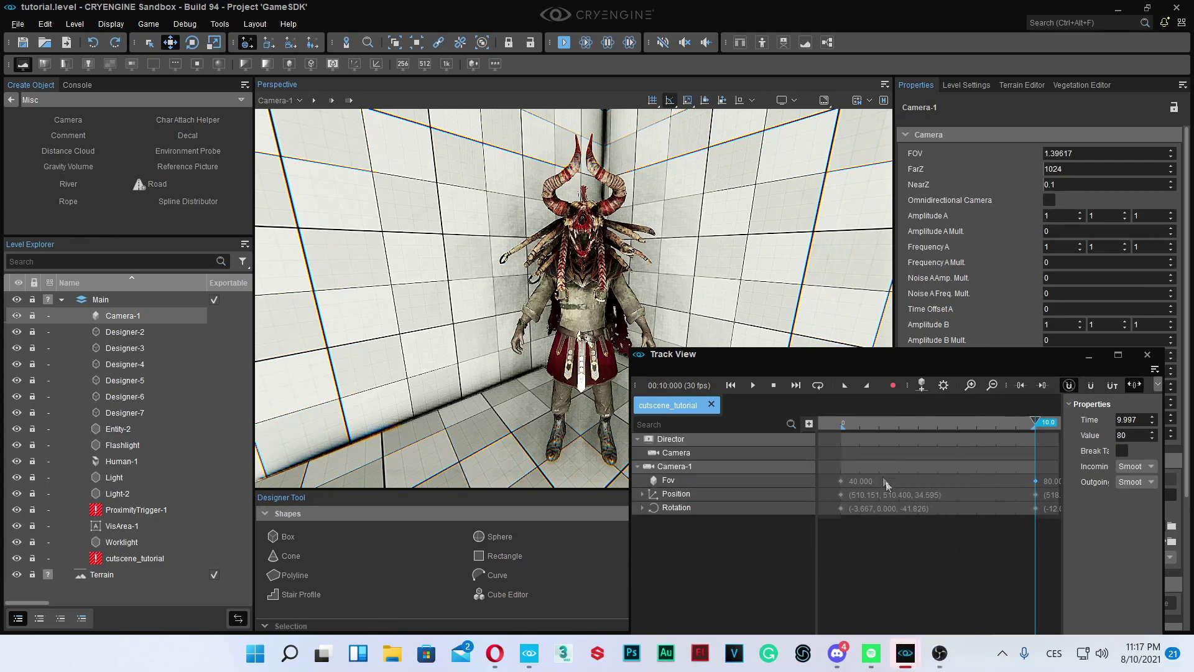
- Add a key at the start of the Director's Camera track, assign Camera-1 to it and shift it to about -0.11 seconds
left_click(841, 454)
double_click(841, 453)
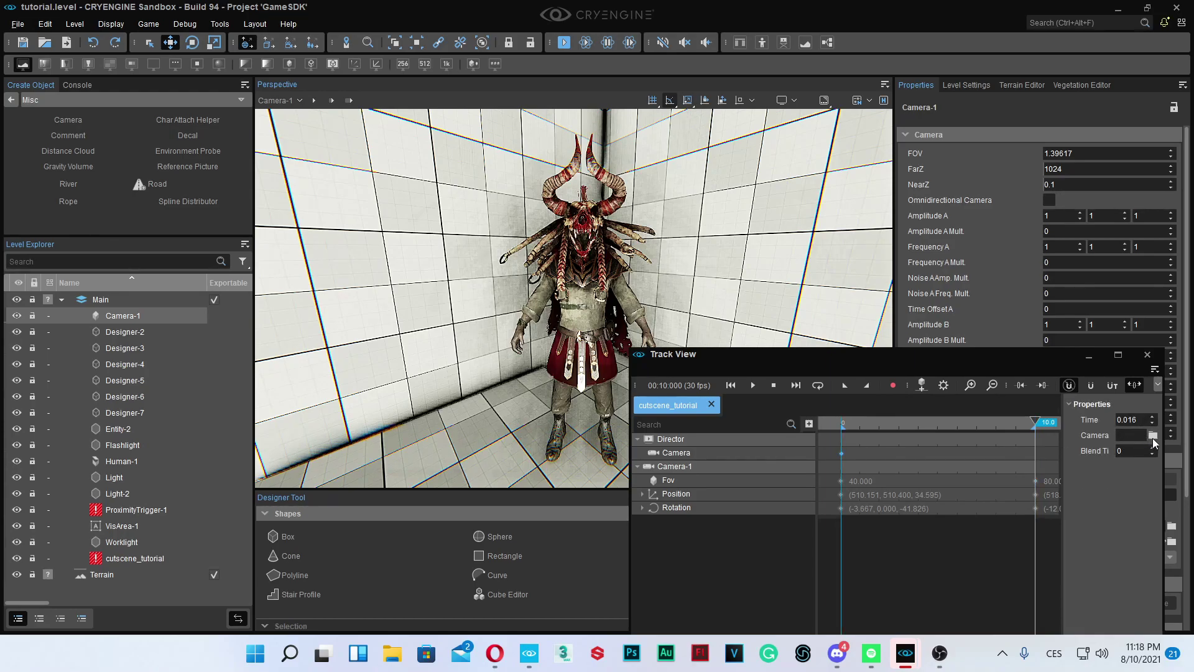
left_click(1152, 436)
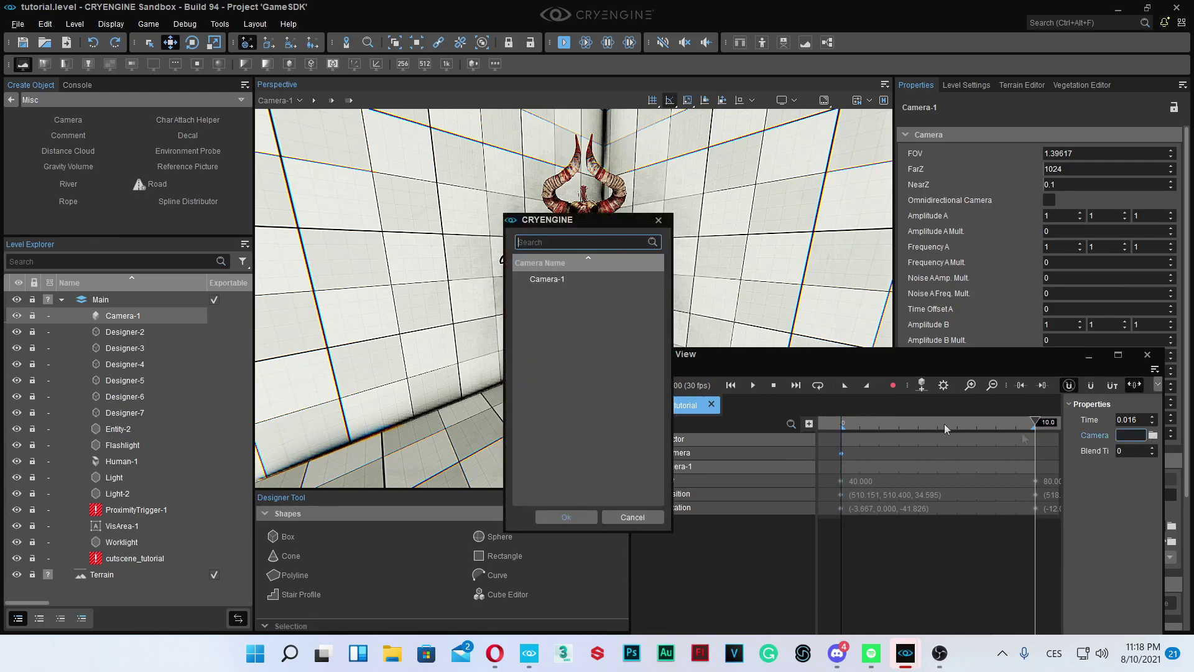
double_click(574, 280)
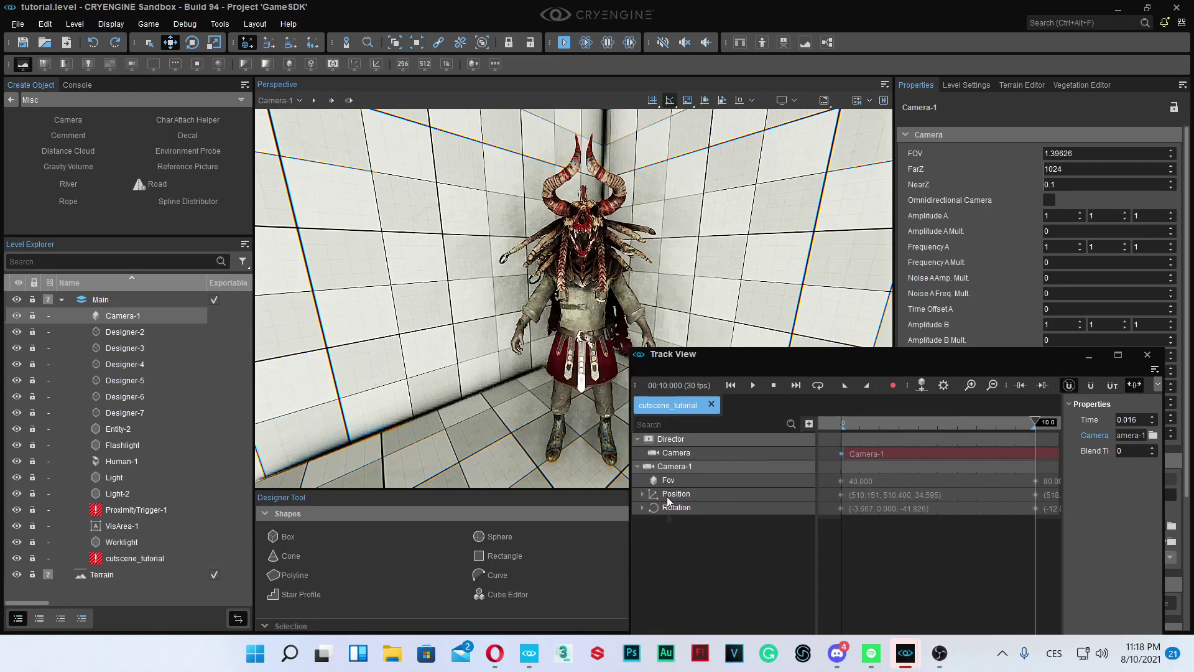
left_click_drag(840, 453, 837, 452)
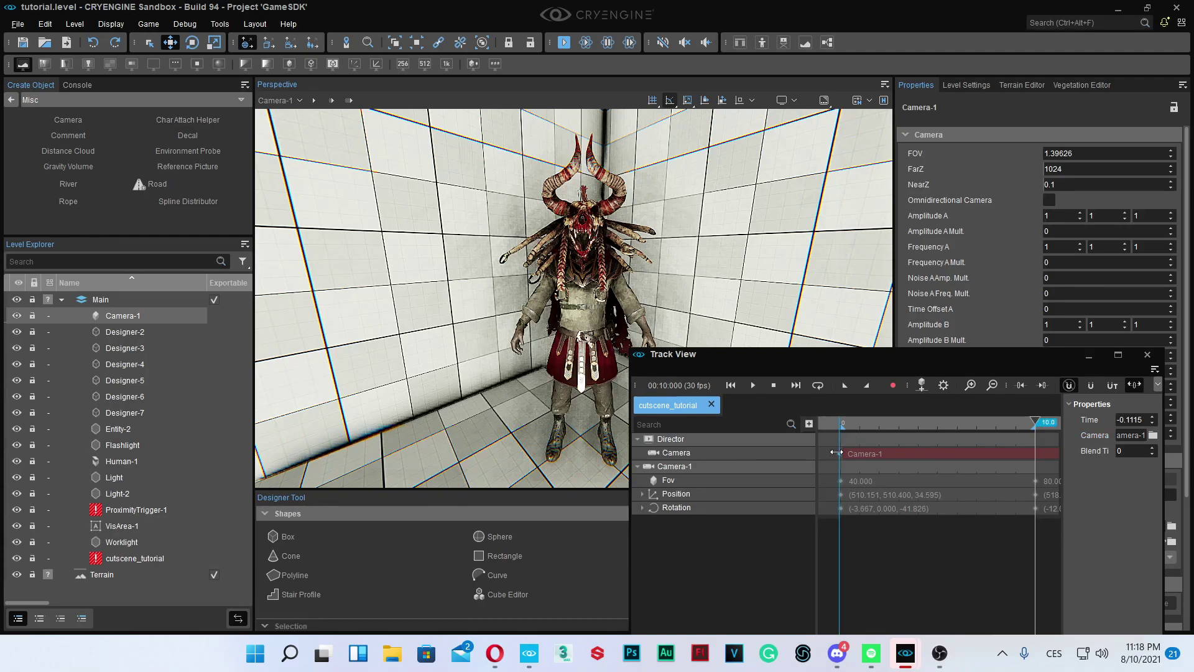
left_click(712, 468)
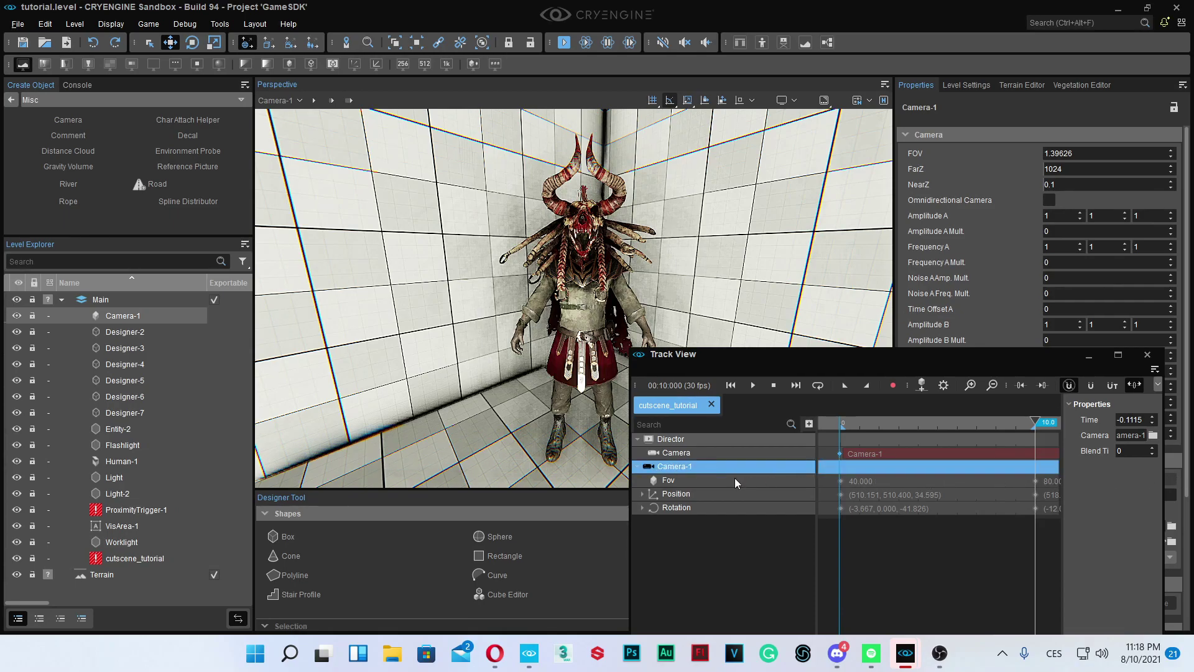
left_click(737, 558)
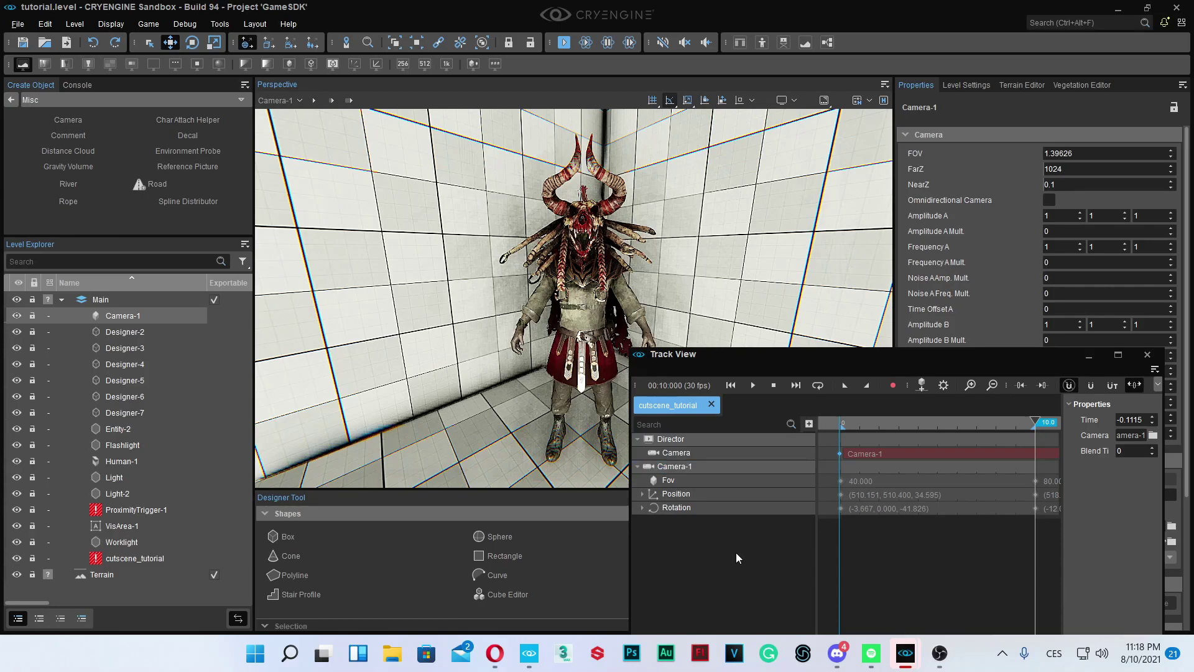
double_click(958, 454)
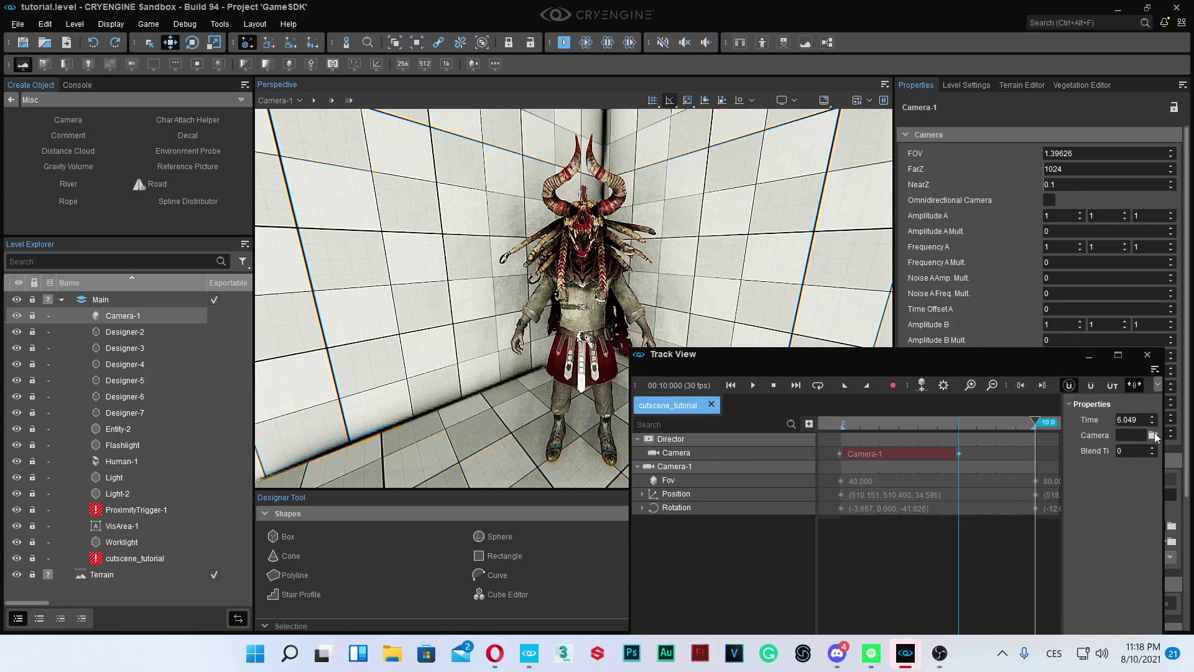
right_click(960, 452)
left_click(991, 478)
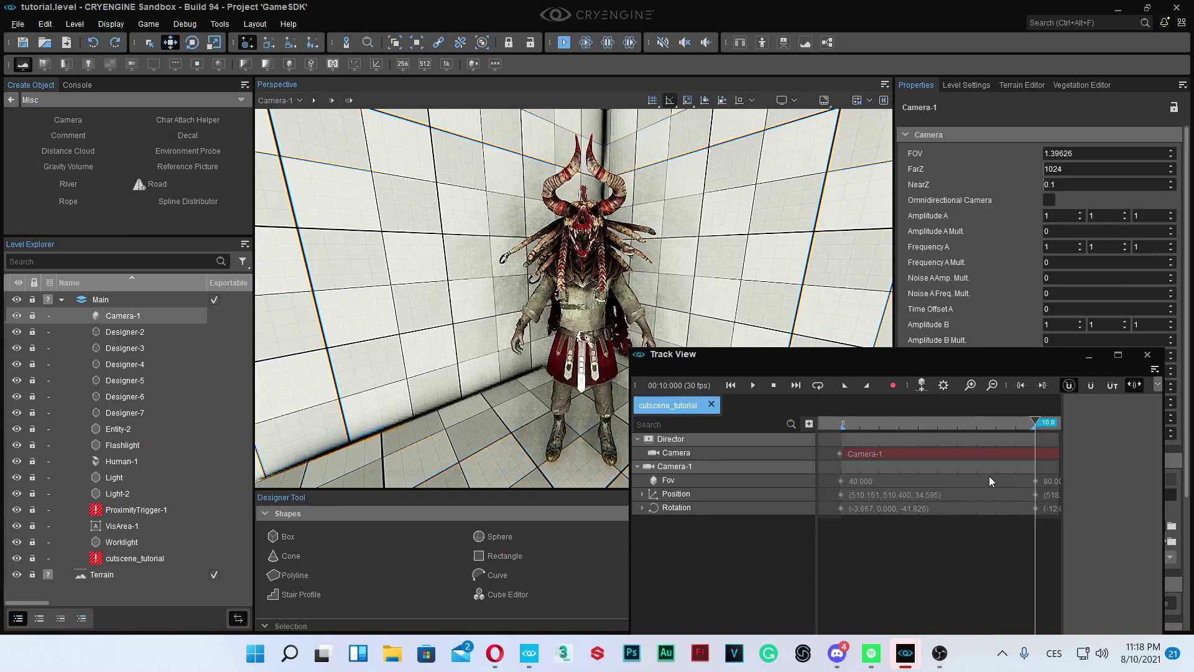
- Close Track View and switch the viewport from Camera-1 to the Default camera
left_click(1148, 356)
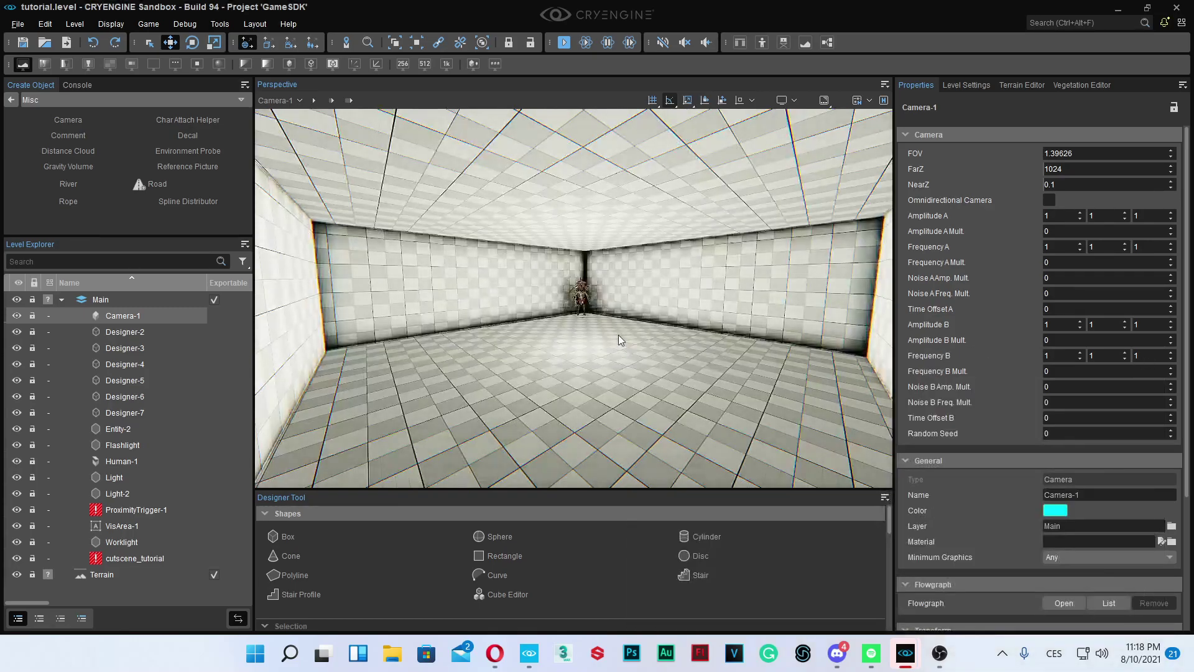
left_click(277, 101)
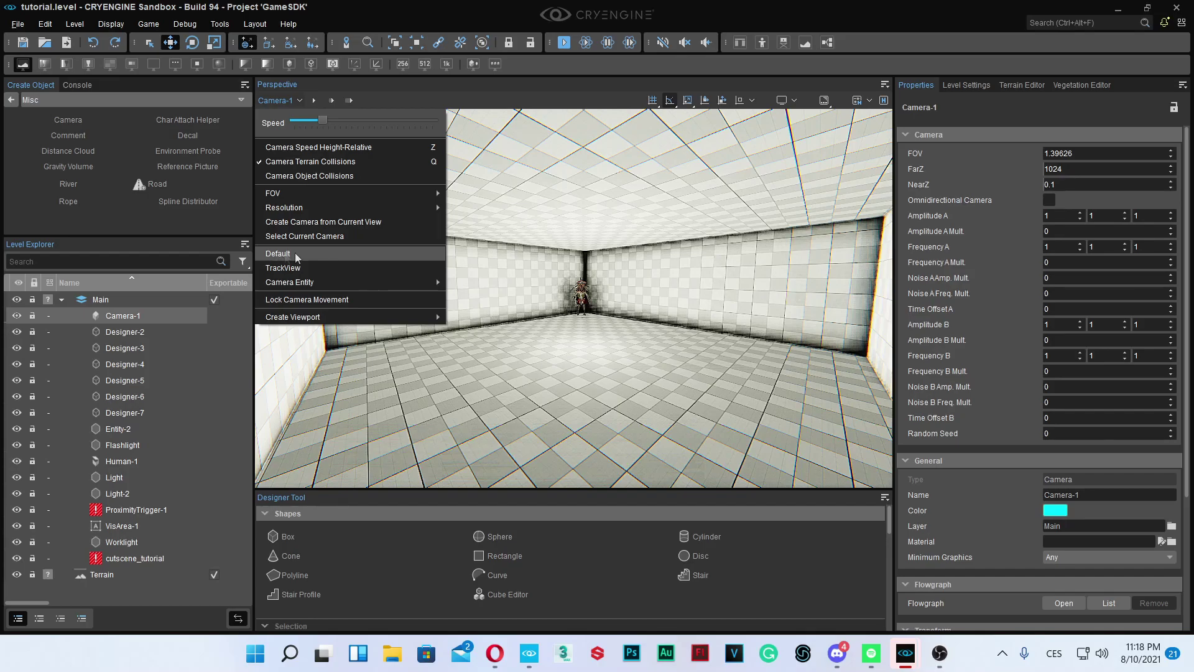
left_click(335, 254)
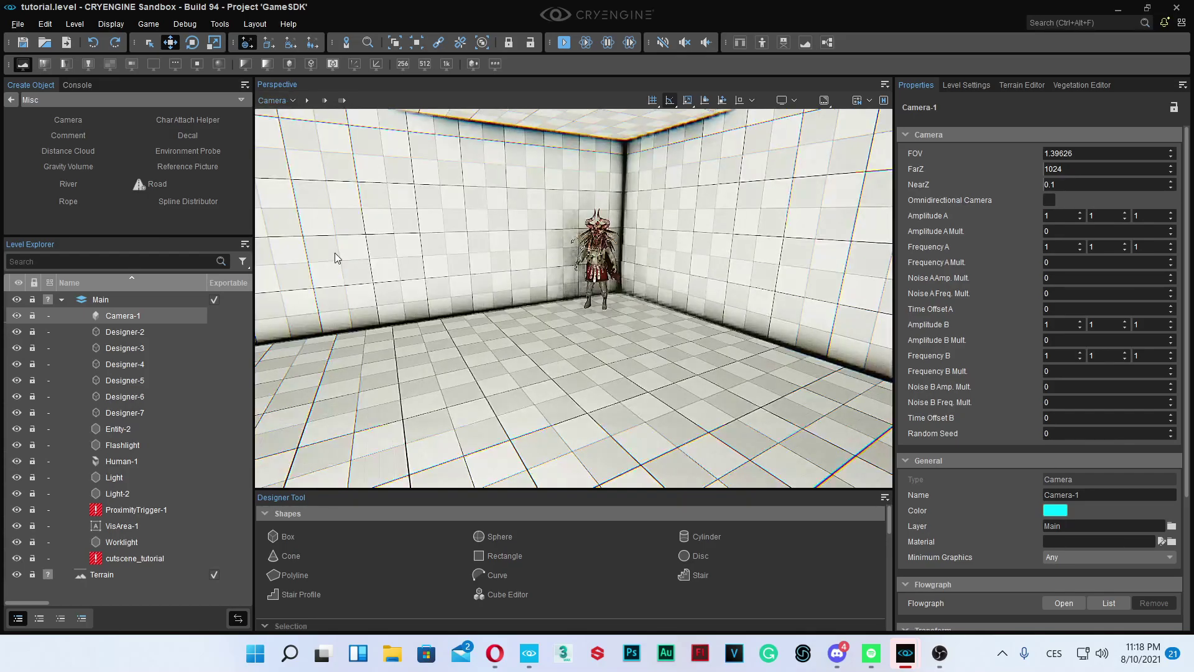
- Deselect Camera-1 and place an empty entity on the room's floor beside the existing entities
right_click_drag(629, 321, 547, 321)
left_click(629, 321)
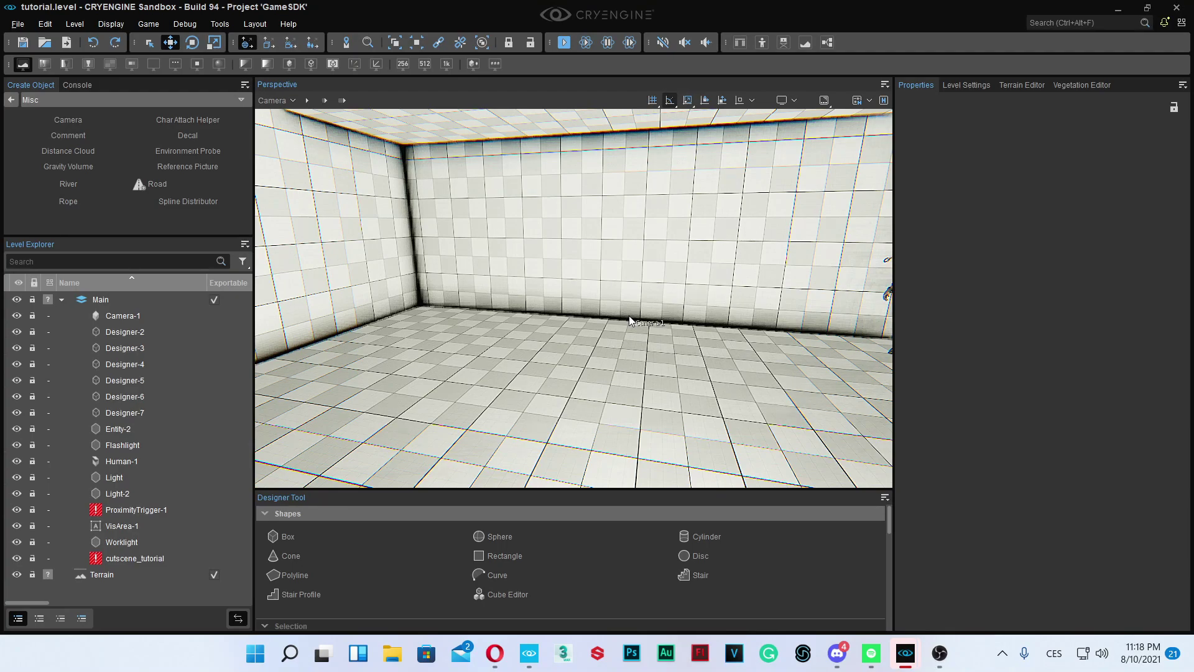
left_click(910, 643)
left_click(12, 100)
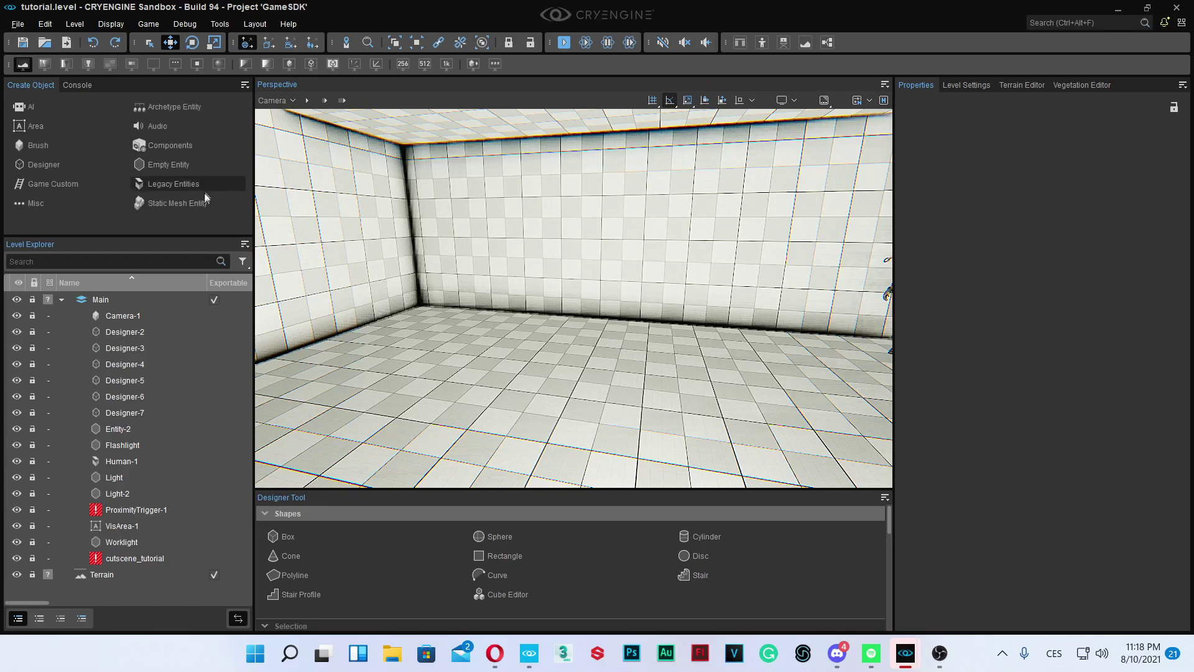
left_click(185, 164)
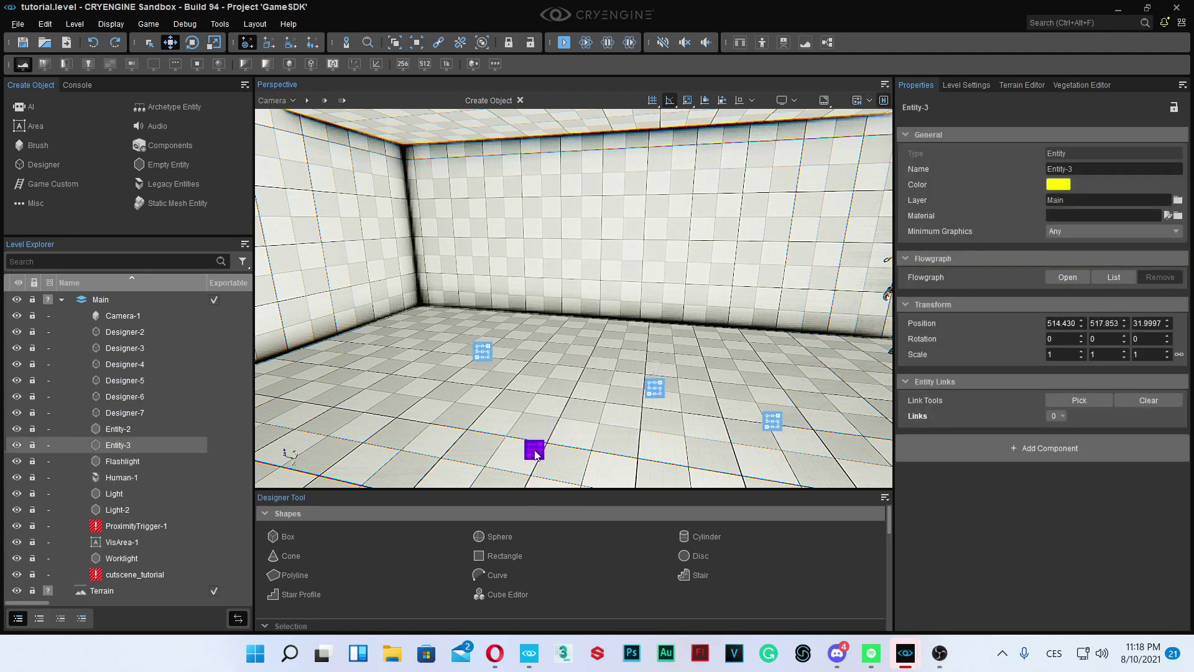
left_click(545, 411)
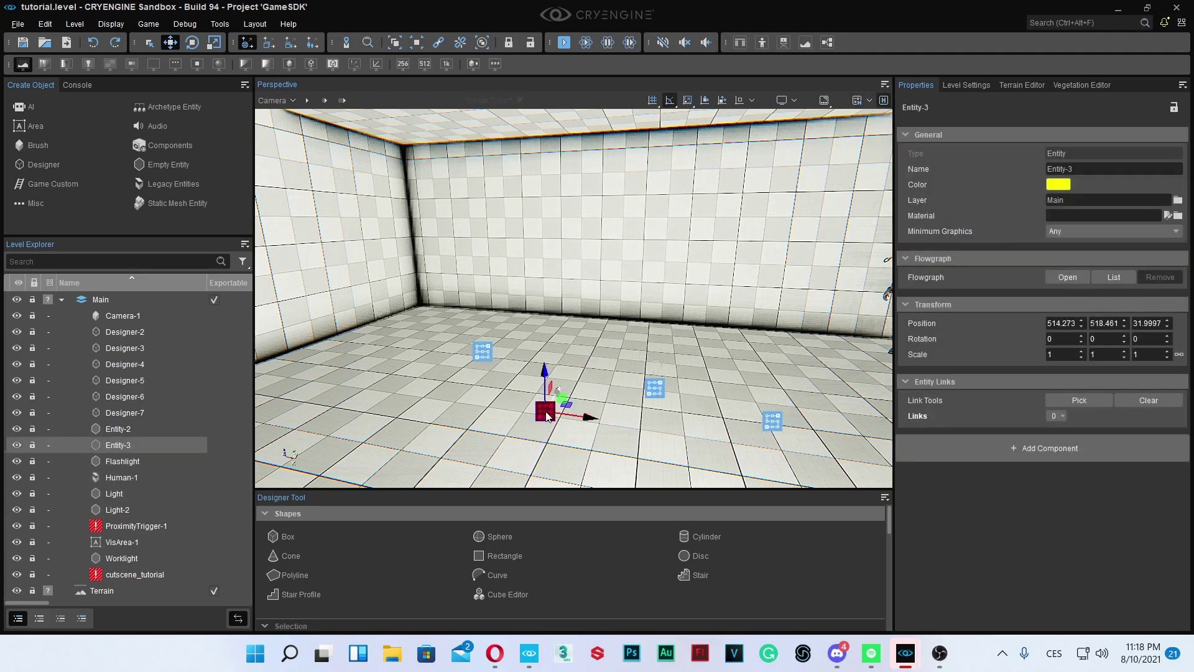
- Rename the new empty entity to Cutscene_Script
left_click(1068, 170)
type("Cutscene")
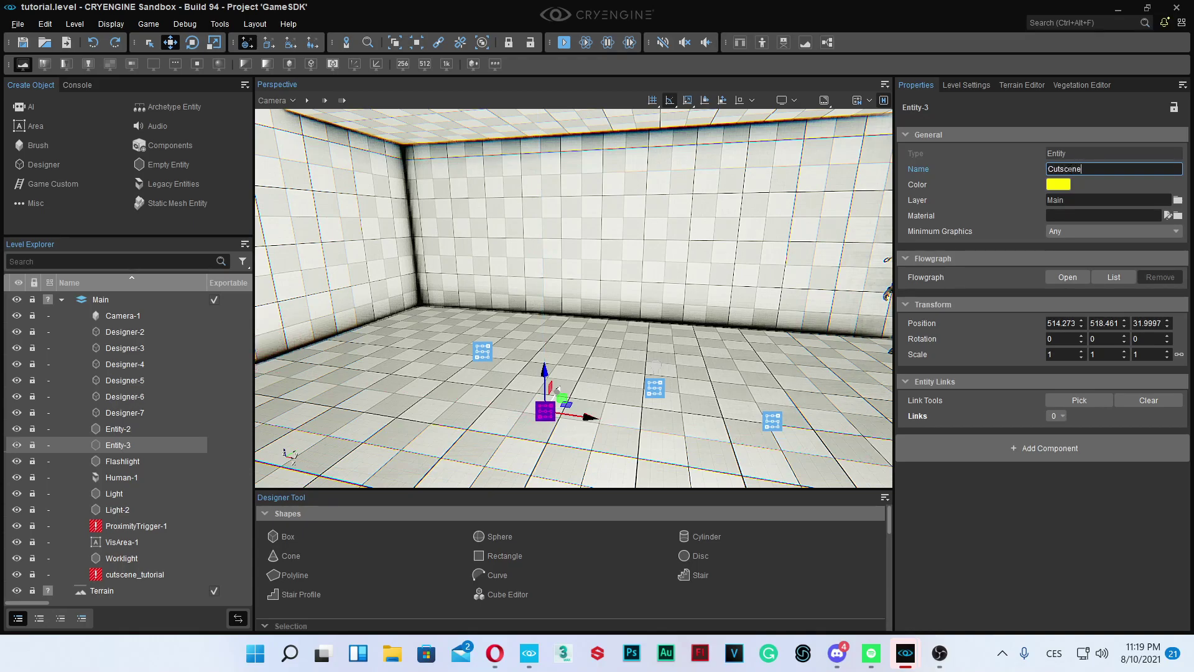
type("_Script")
key("Return")
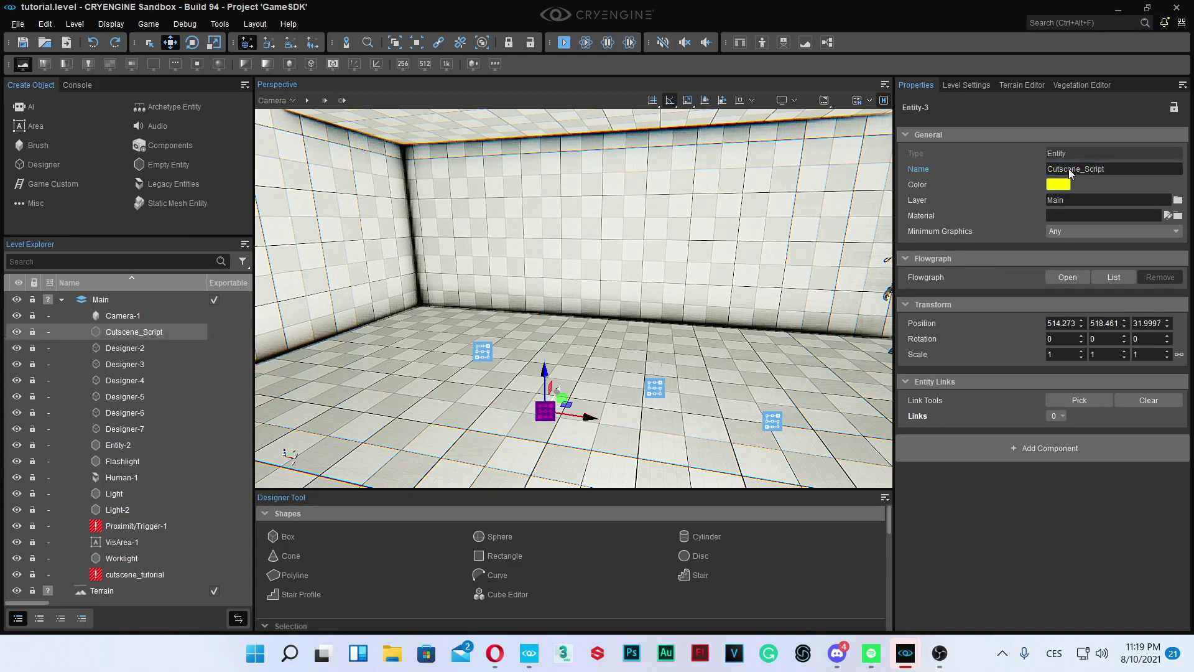
- Create a flow graph for Cutscene_Script in a new group named Cutscene and open it
left_click(1065, 277)
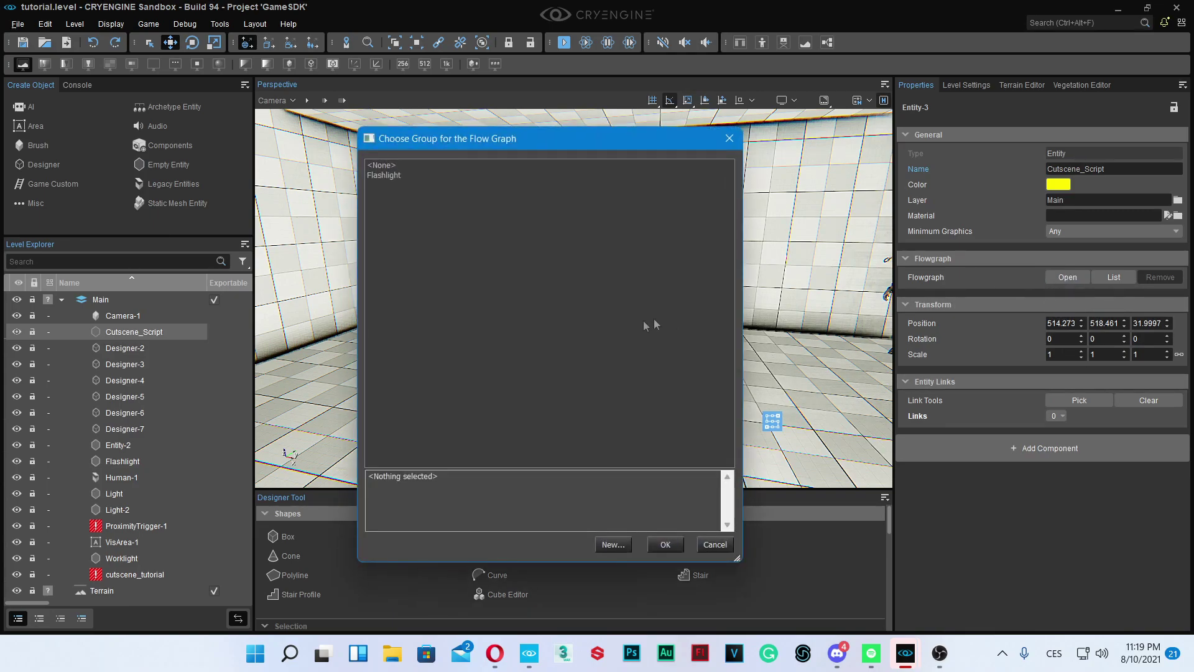
left_click(612, 544)
type("Cutscene")
key("Return")
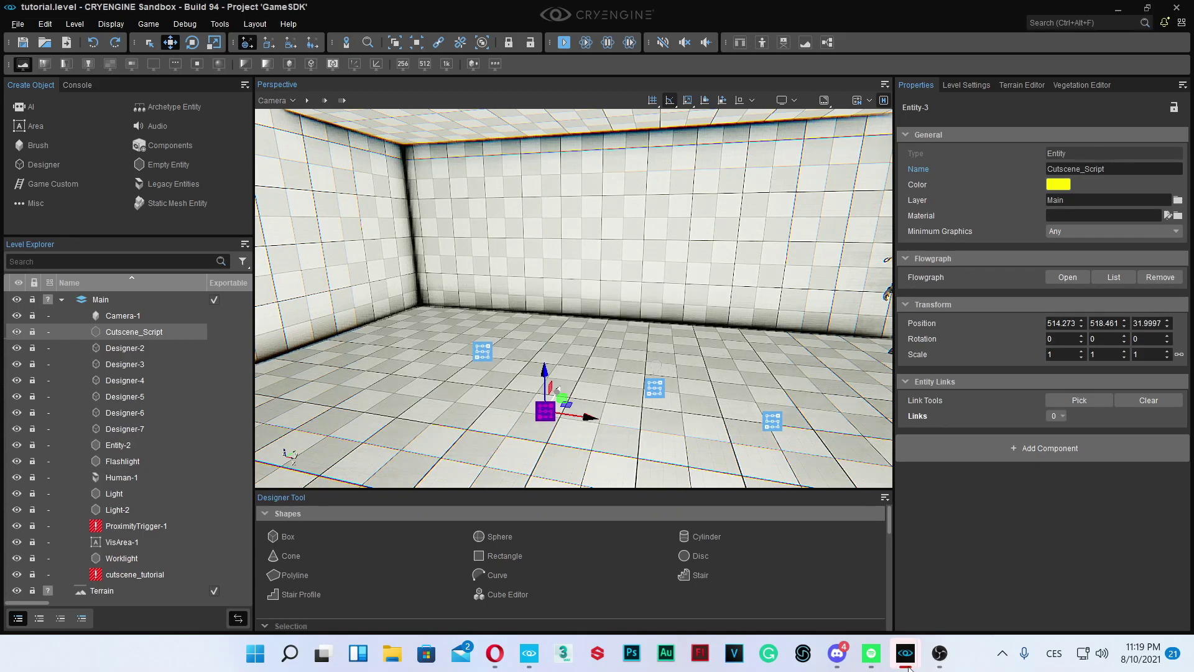
mouse_move(908, 666)
mouse_move(635, 548)
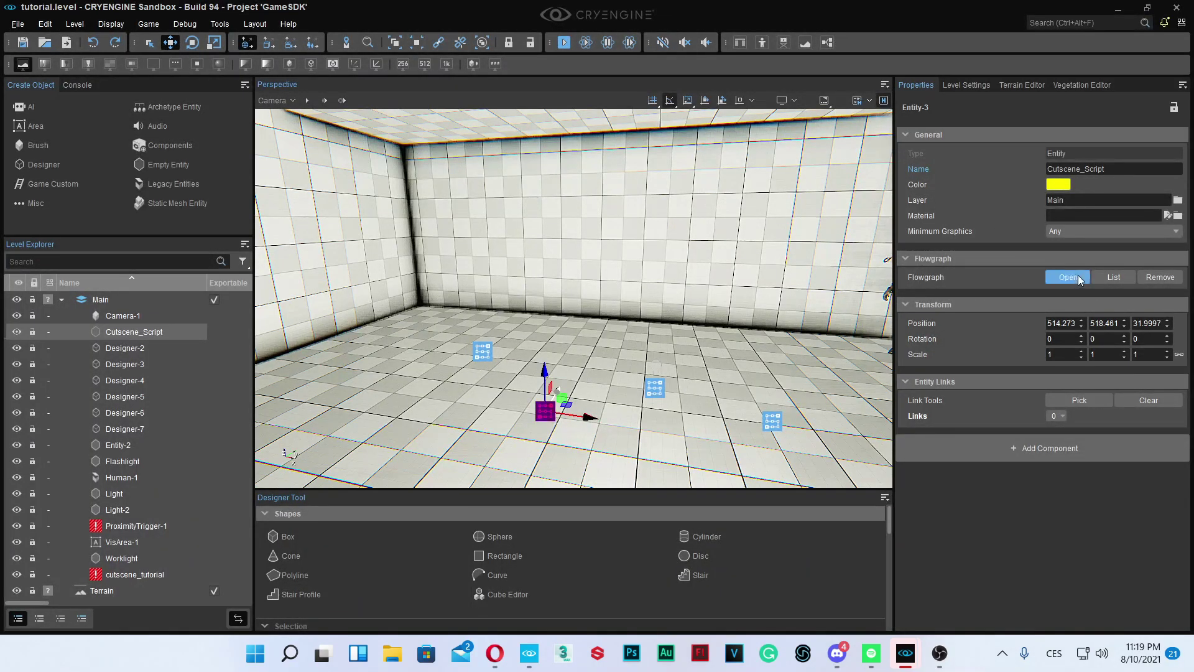
left_click(1077, 276)
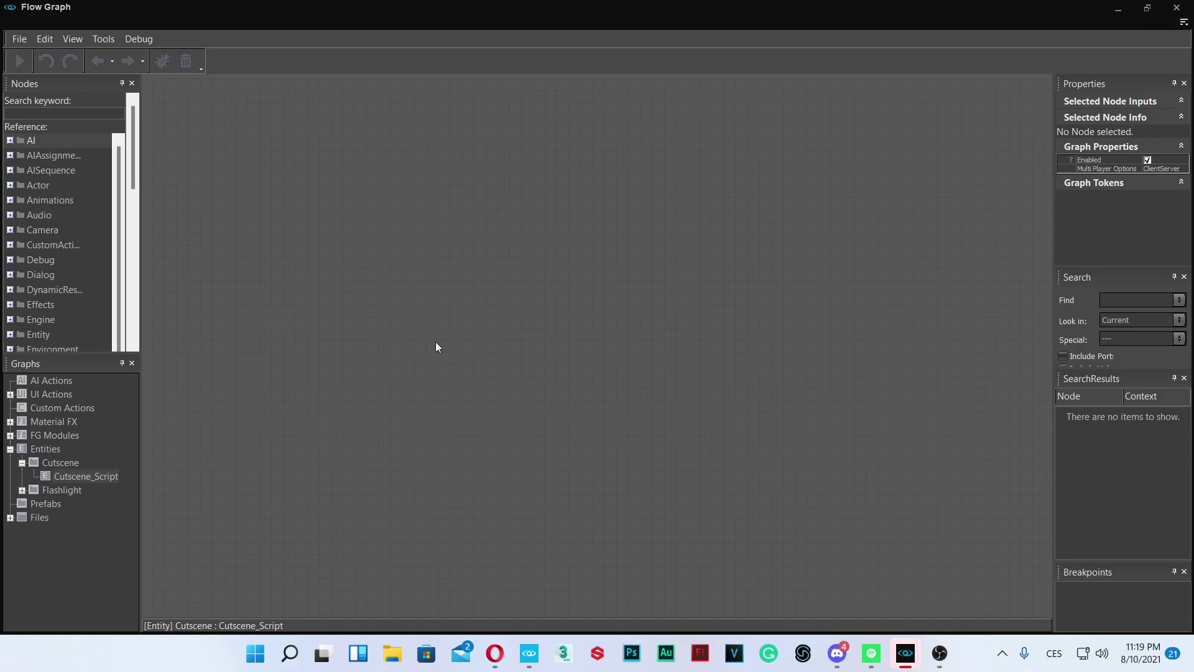
- Add an Animations:PlaySequence node to the Cutscene_Script flow graph
scroll(485, 340, "up", 6)
key("q")
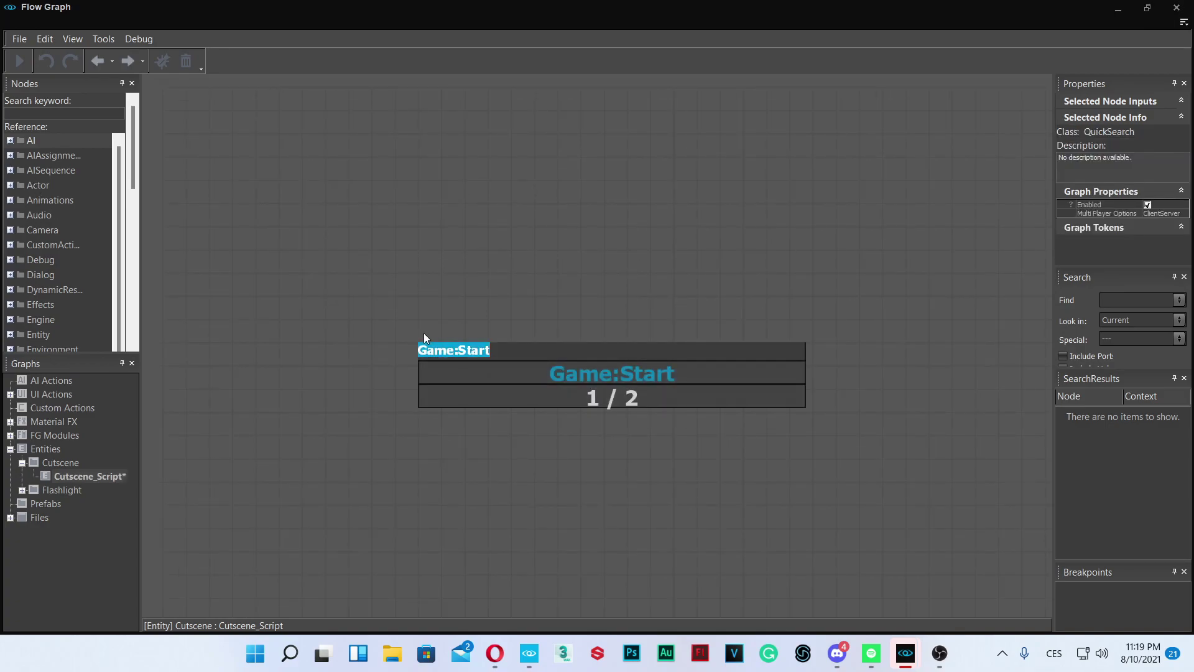
type("playseq")
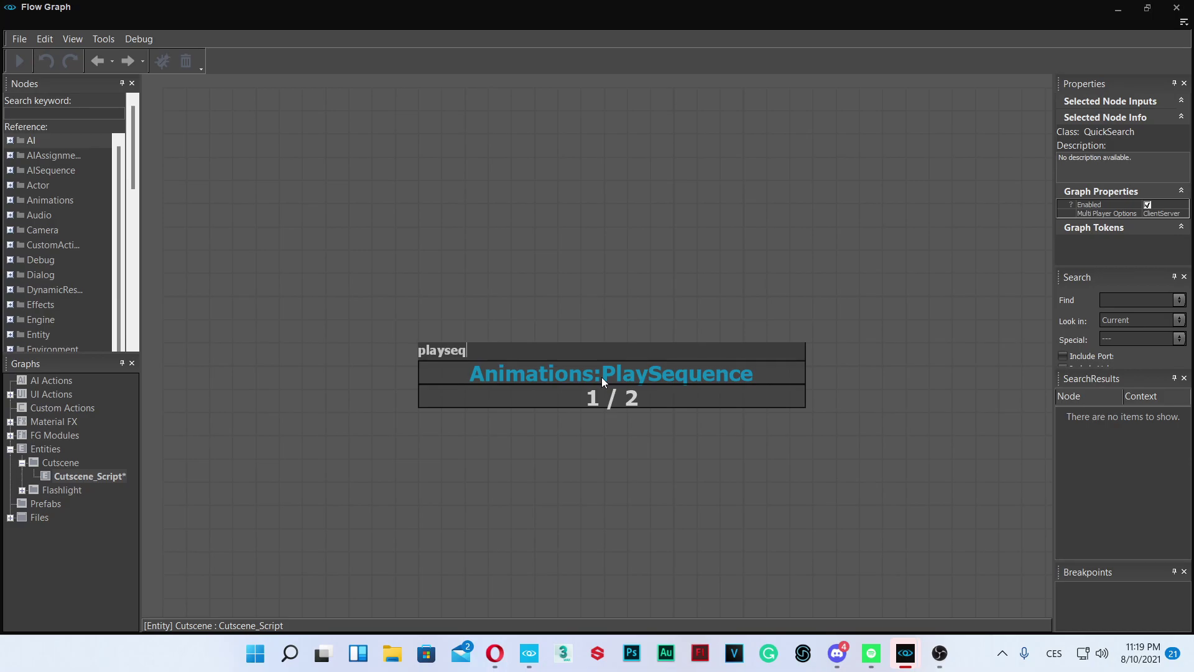
key("Return")
scroll(602, 377, "down", 5)
middle_click_drag(563, 411, 525, 336)
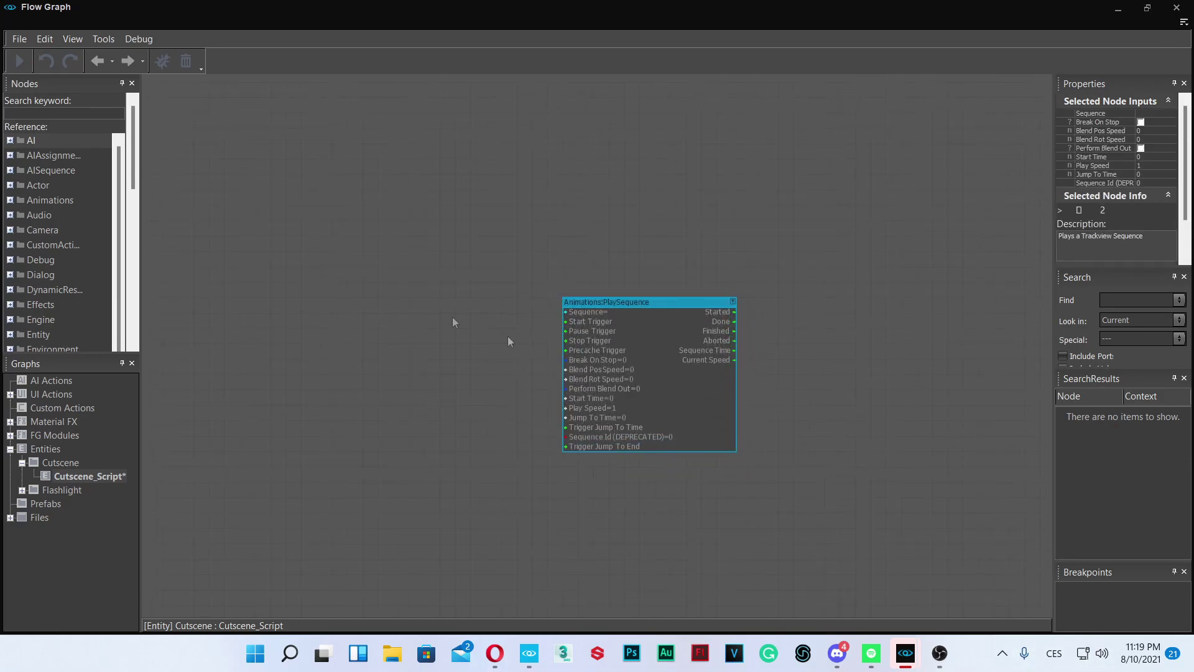
scroll(417, 304, "up", 3)
middle_click_drag(514, 371, 451, 349)
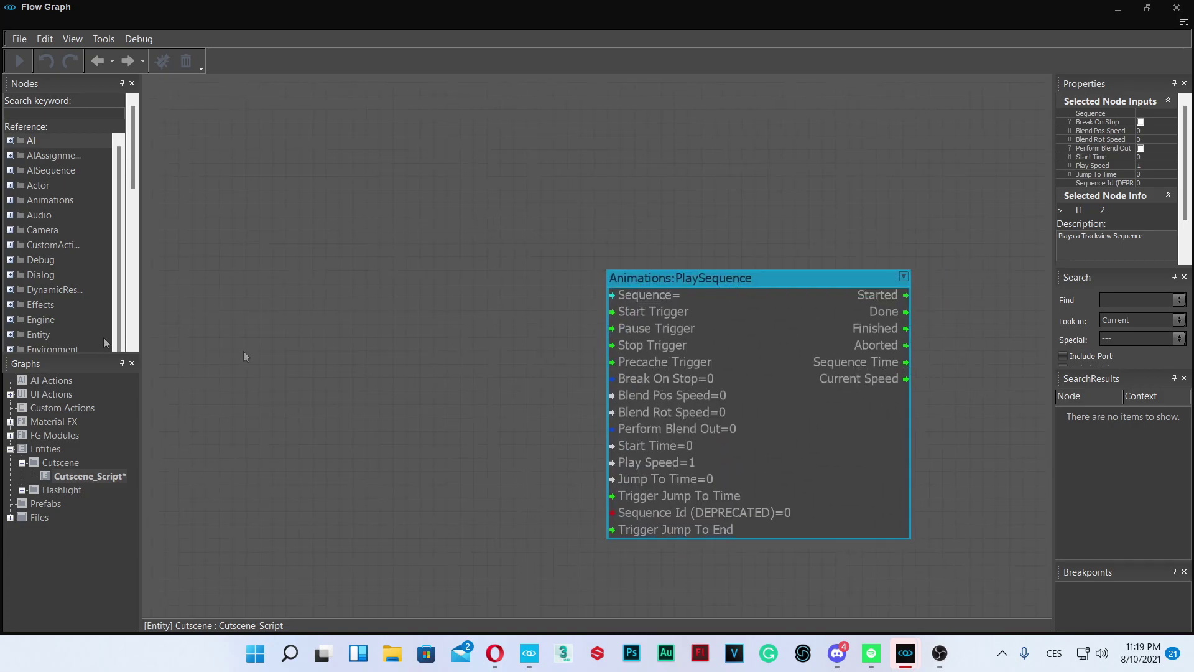
left_click(10, 200)
scroll(50, 320, "down", 4)
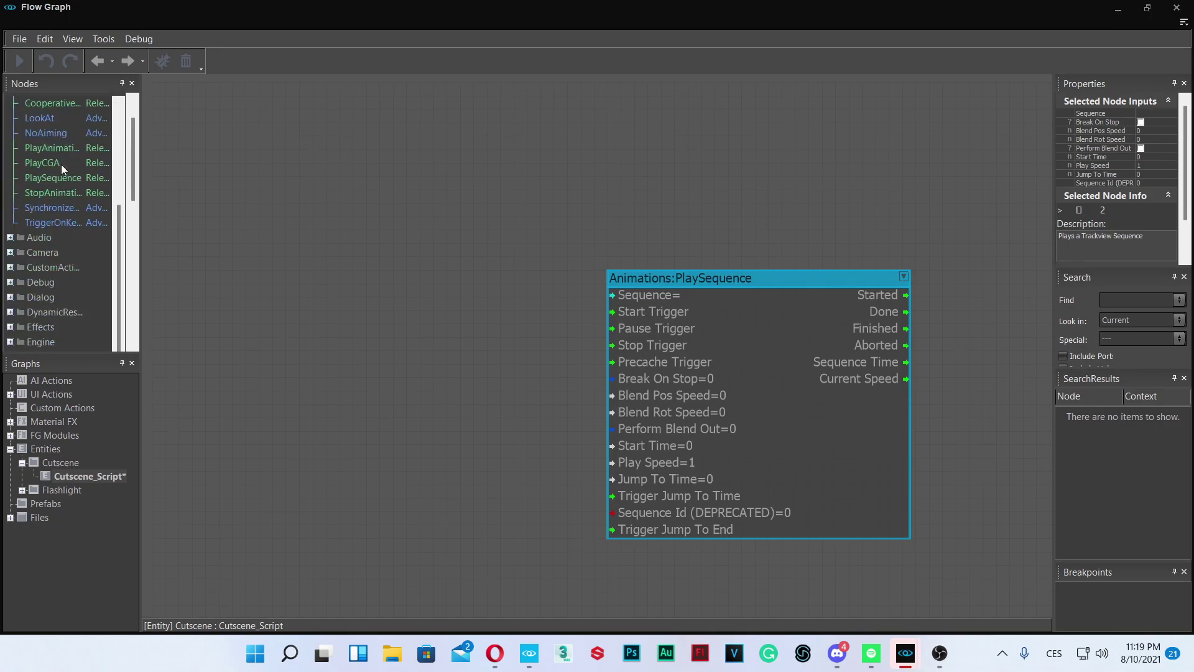
scroll(61, 168, "up", 3)
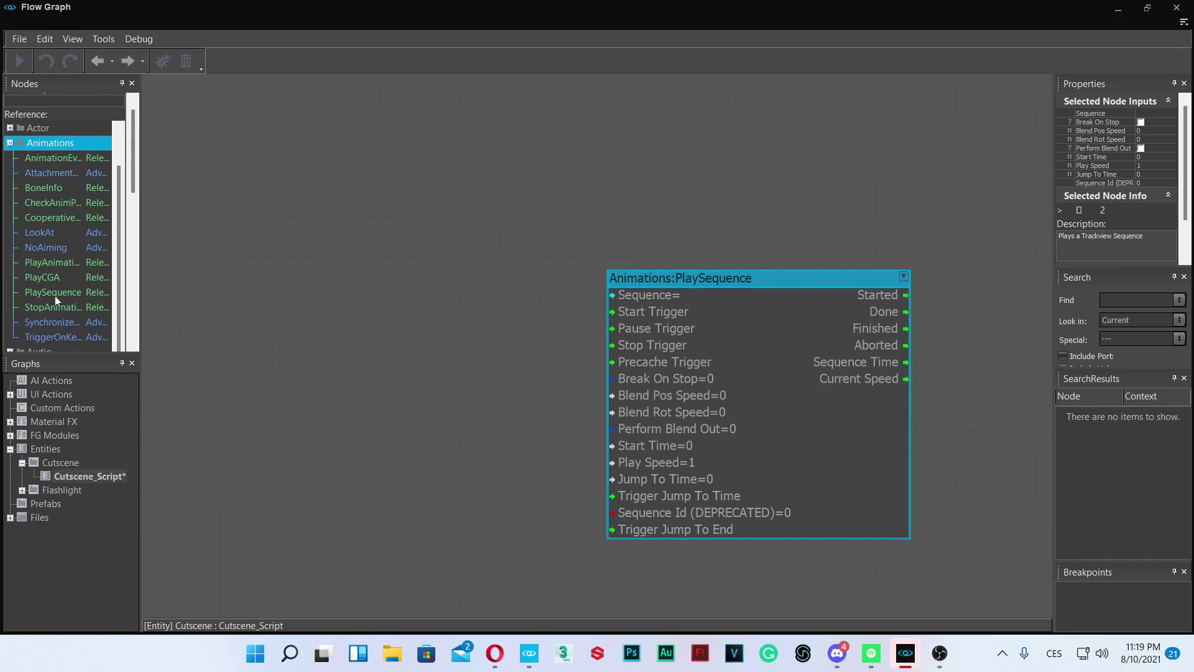
left_click_drag(47, 294, 367, 286)
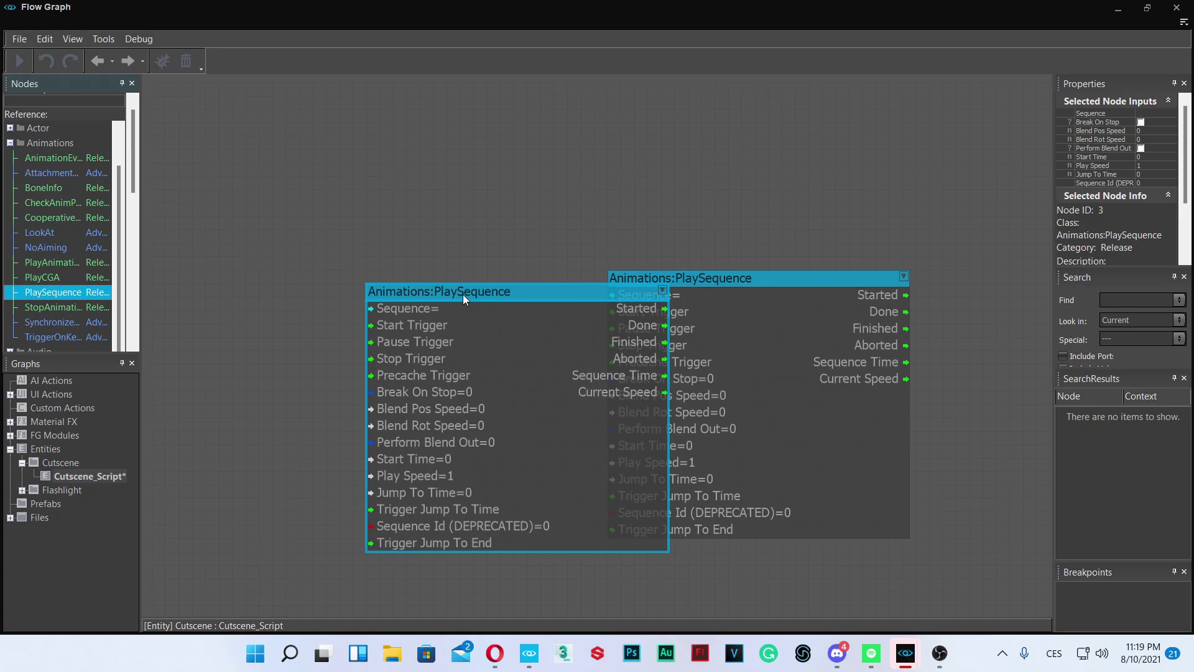
left_click(451, 294)
key("Delete")
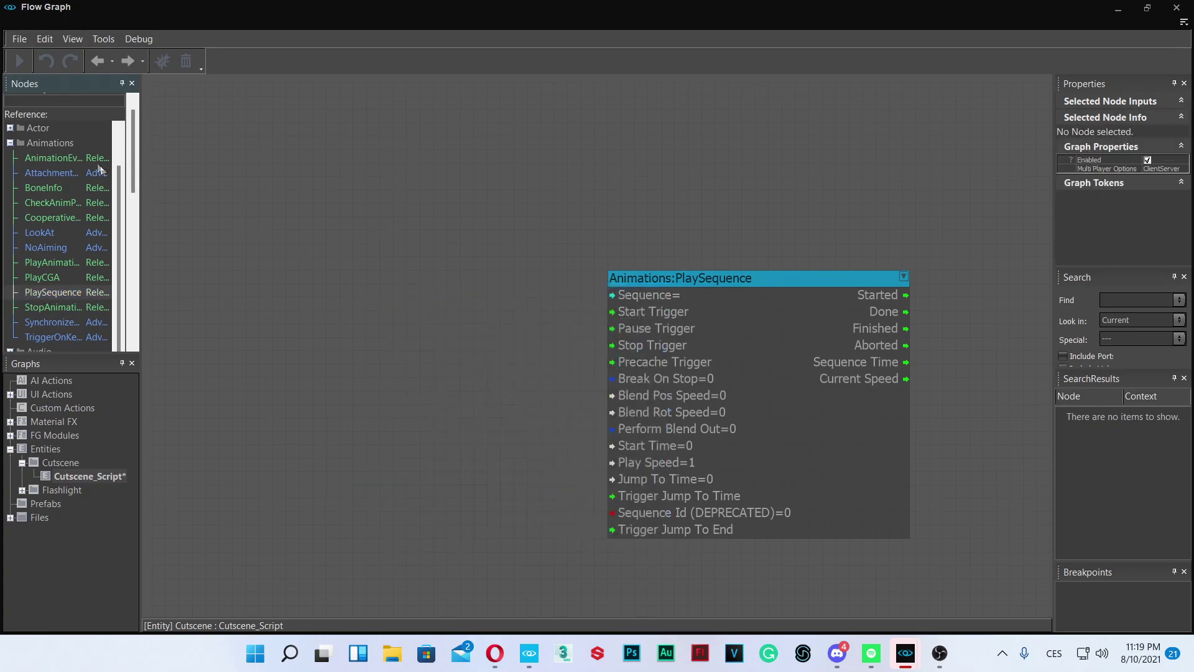
double_click(26, 148)
- Add a Game:Start node to the flow graph on the input side of the PlaySequence node
middle_click_drag(405, 336, 548, 296)
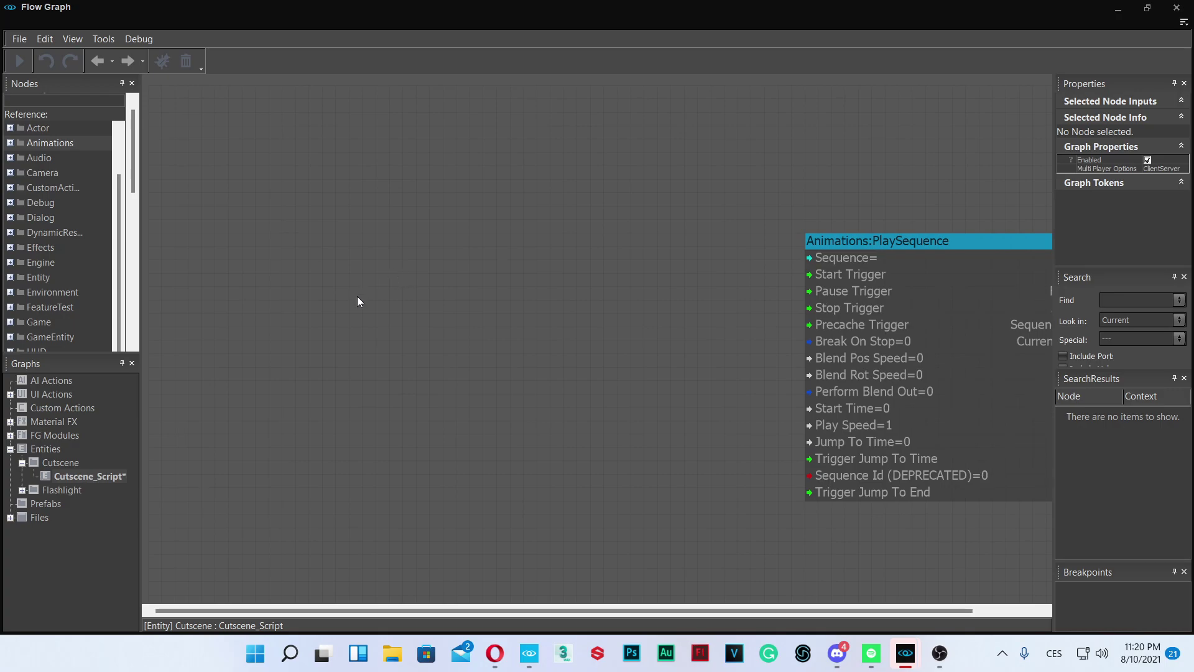
right_click(420, 261)
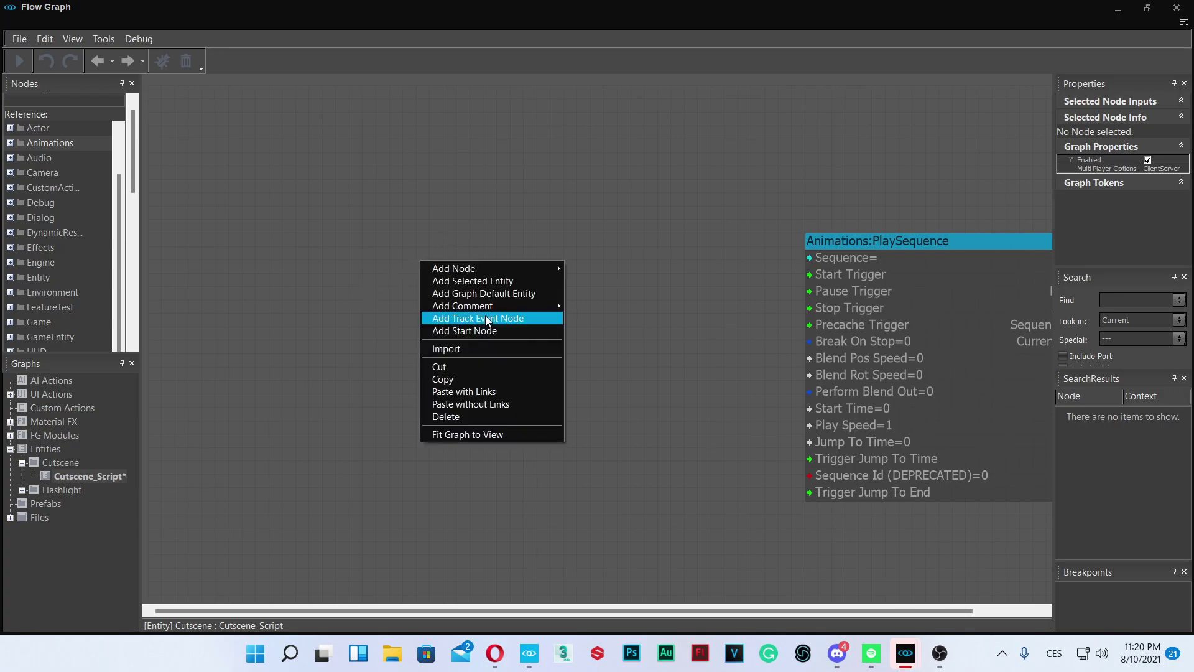
left_click(472, 334)
left_click_drag(487, 271, 501, 258)
left_click(527, 349)
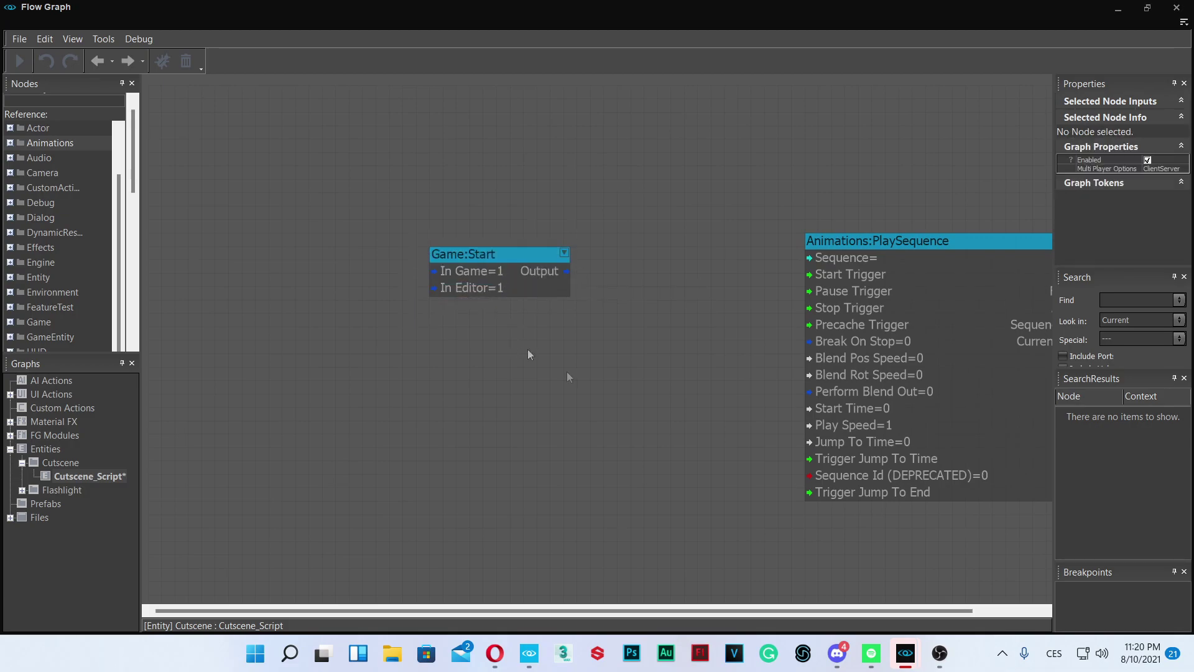
- Return to the level and place a ProximityTrigger legacy entity above the floor in the room's corner area
mouse_move(899, 652)
left_click(521, 583)
right_click_drag(546, 334, 546, 334)
left_click(163, 184)
scroll(150, 212, "down", 3)
scroll(65, 198, "down", 2)
left_click(65, 184)
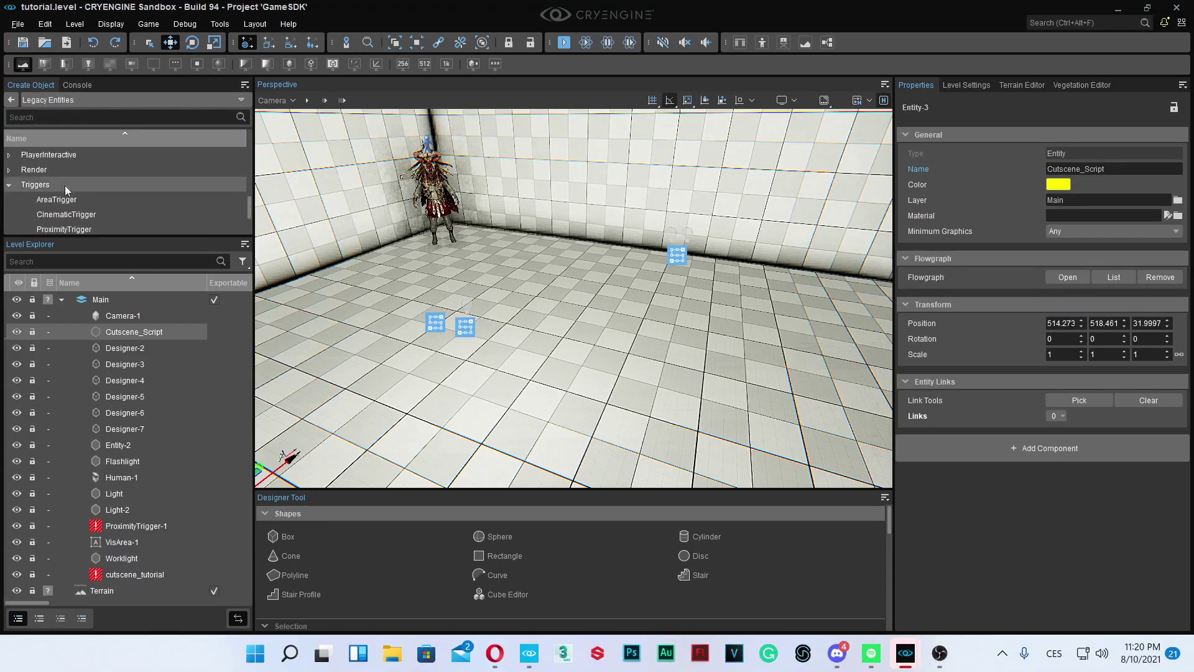
left_click(82, 228)
right_click_drag(557, 156, 537, 195)
right_click_drag(597, 371, 571, 375)
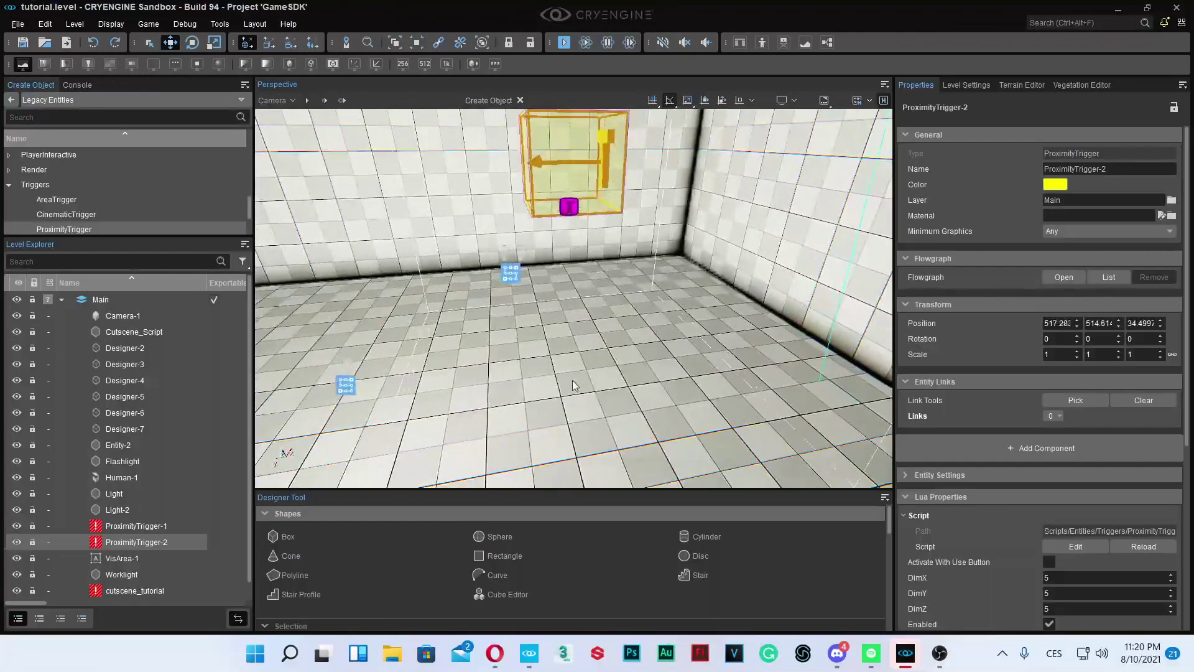
left_click(630, 301)
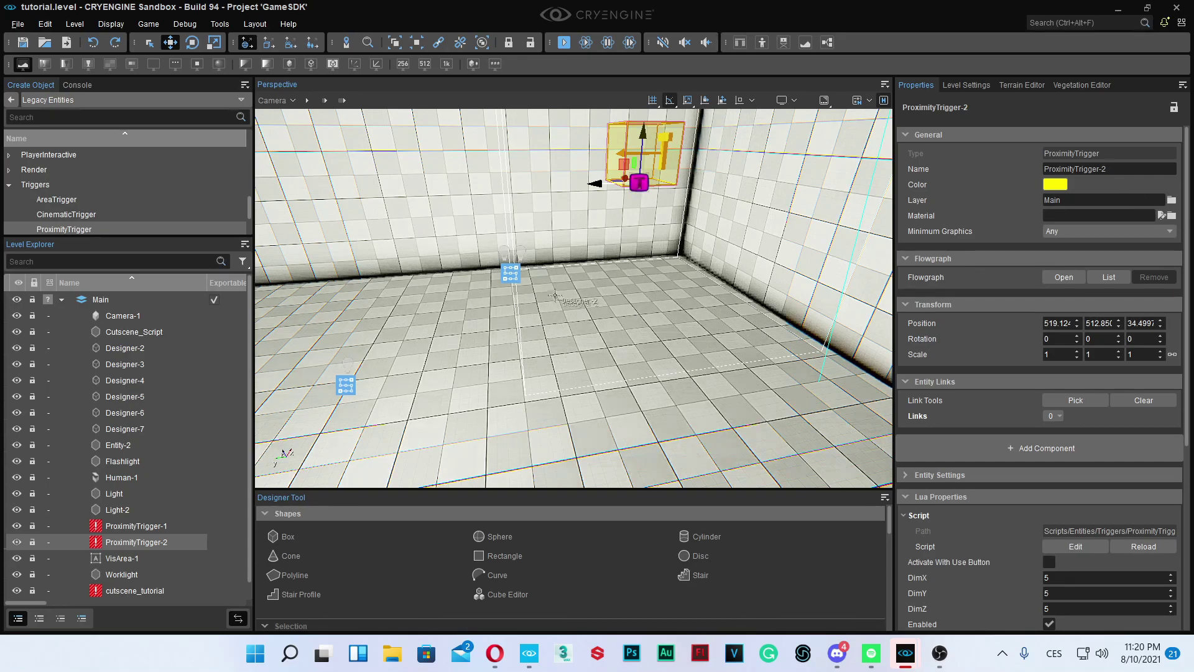
left_click(609, 312)
- Place the default primitive_box.cgf brush on the floor beneath the new proximity trigger
right_click_drag(610, 311, 586, 301)
left_click(12, 101)
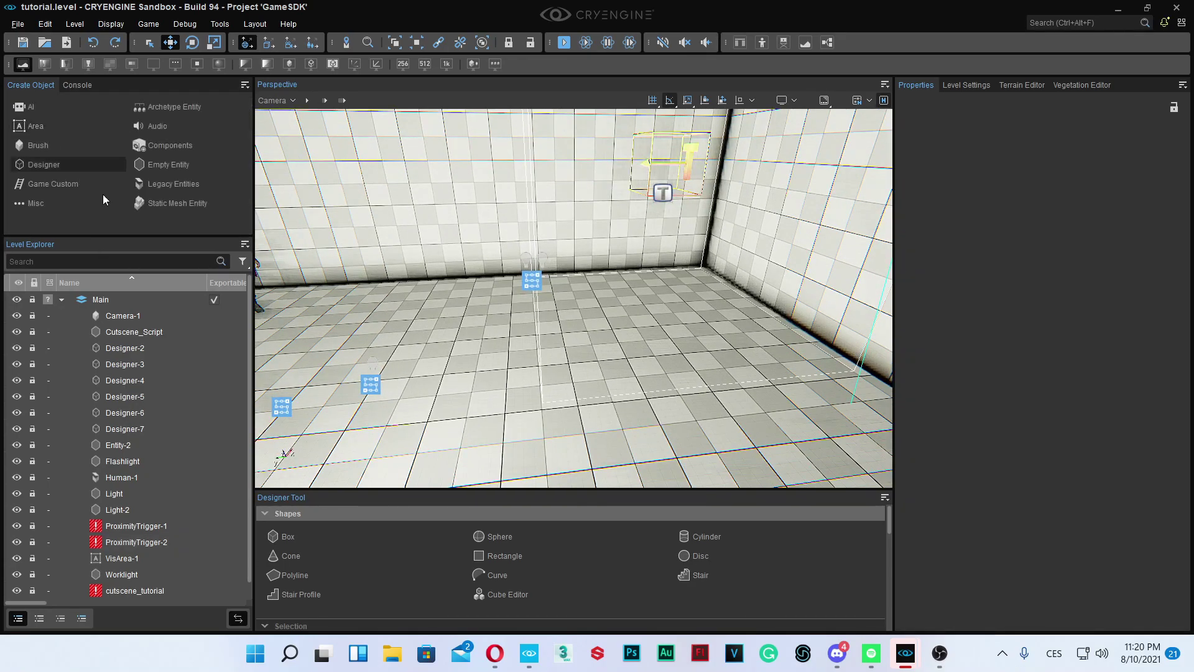
left_click(62, 205)
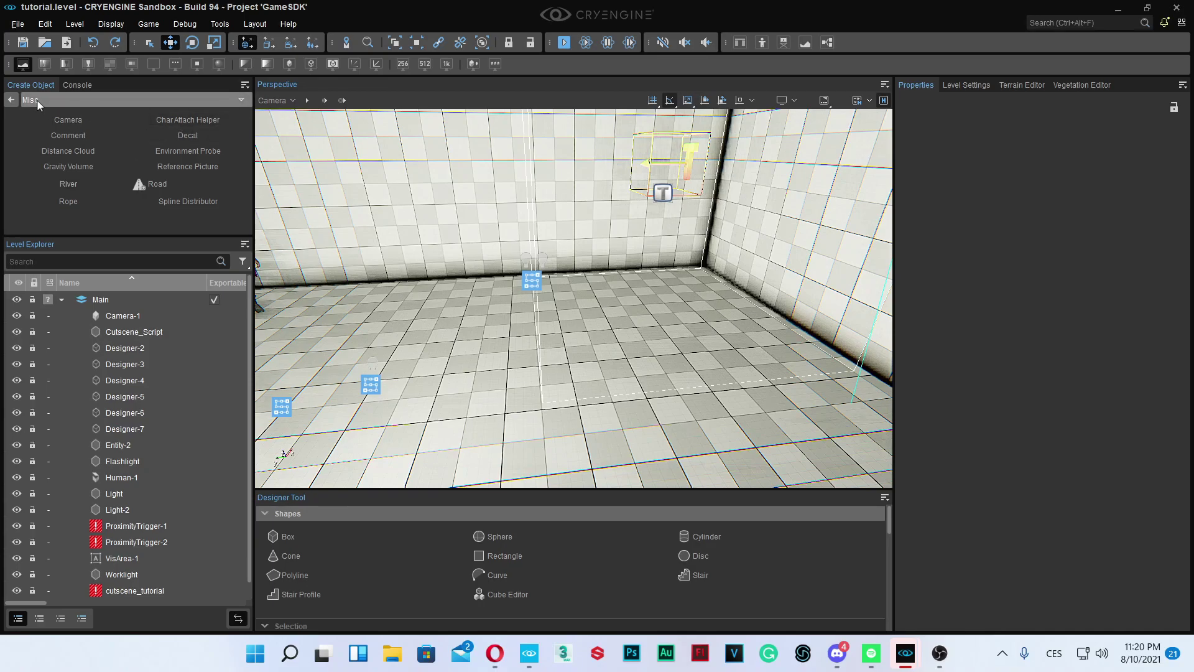
left_click(12, 100)
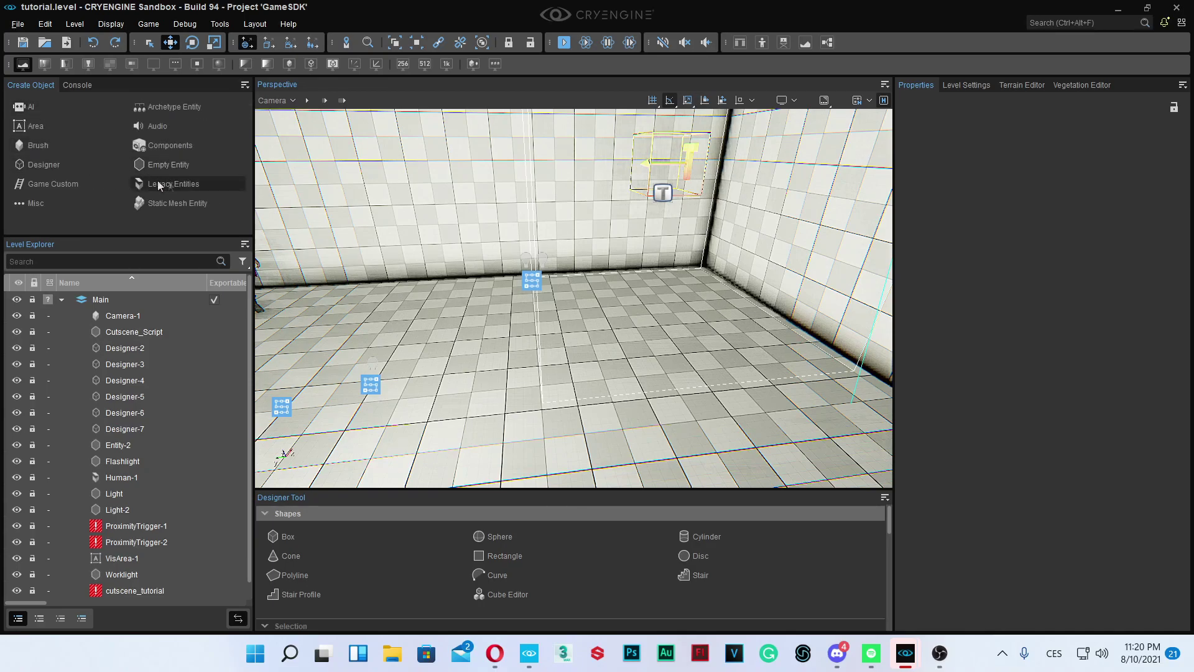
left_click(36, 147)
double_click(79, 145)
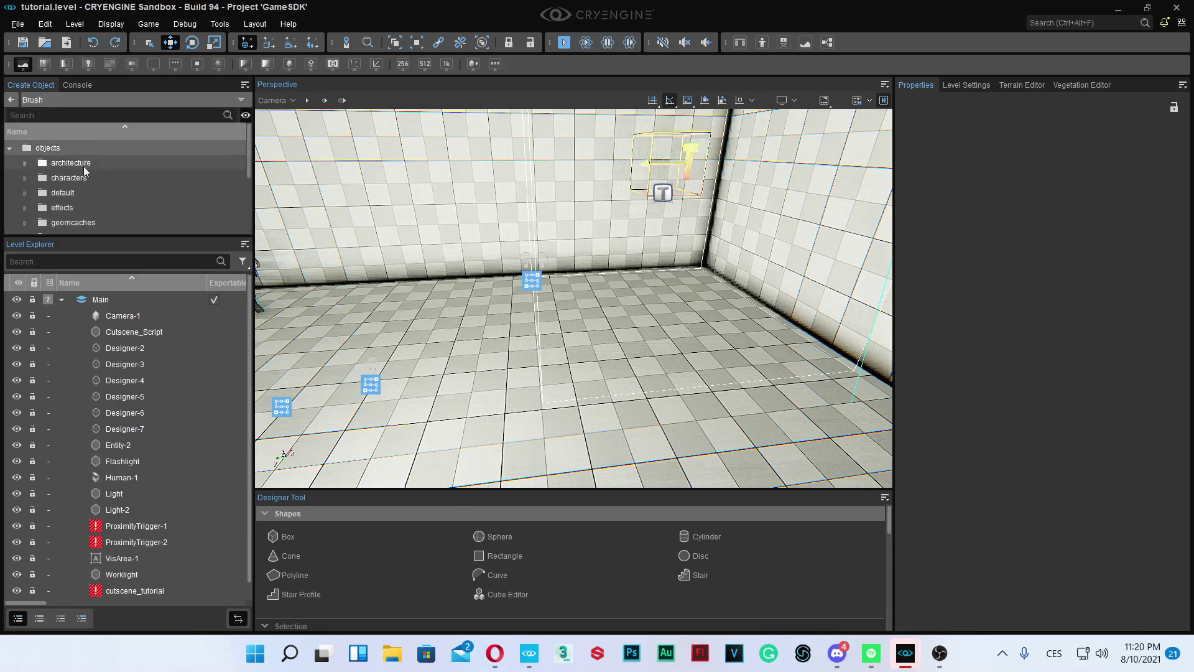
double_click(102, 193)
scroll(114, 210, "down", 1)
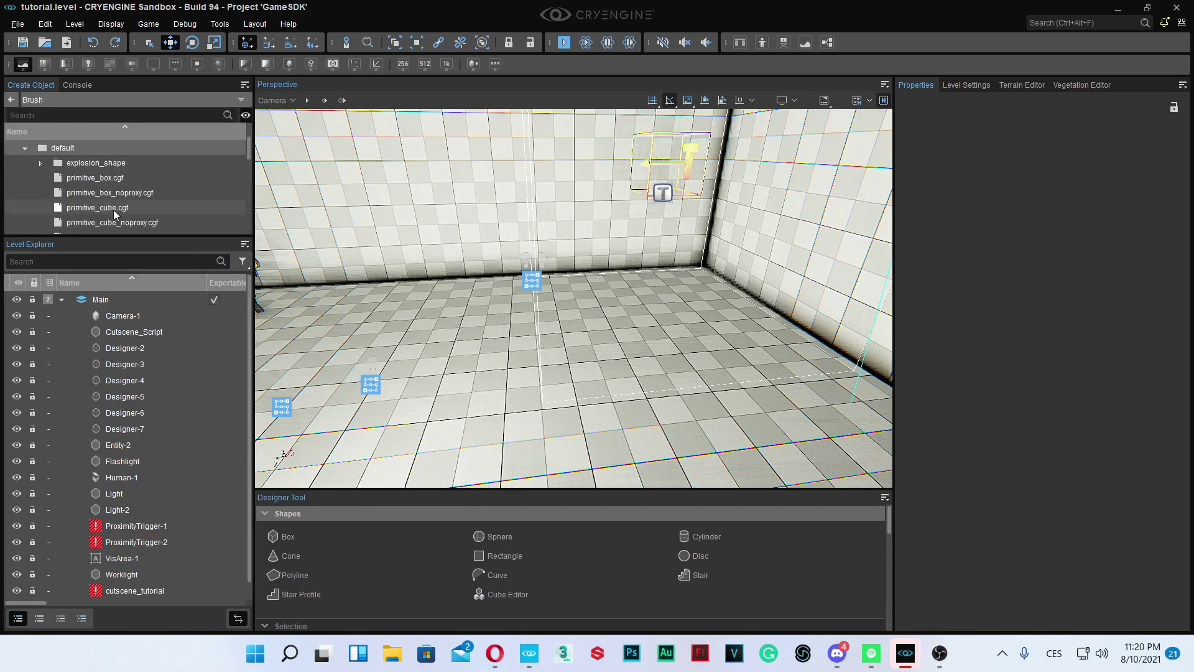
left_click(129, 181)
left_click(150, 208)
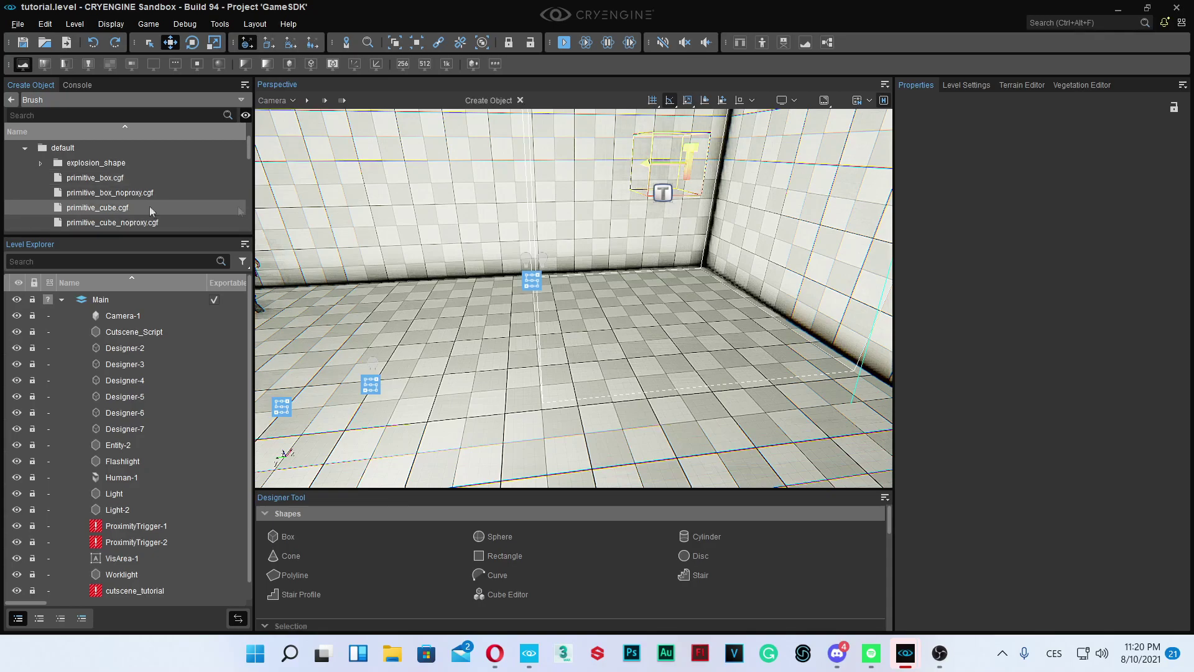
left_click(89, 180)
left_click(658, 320)
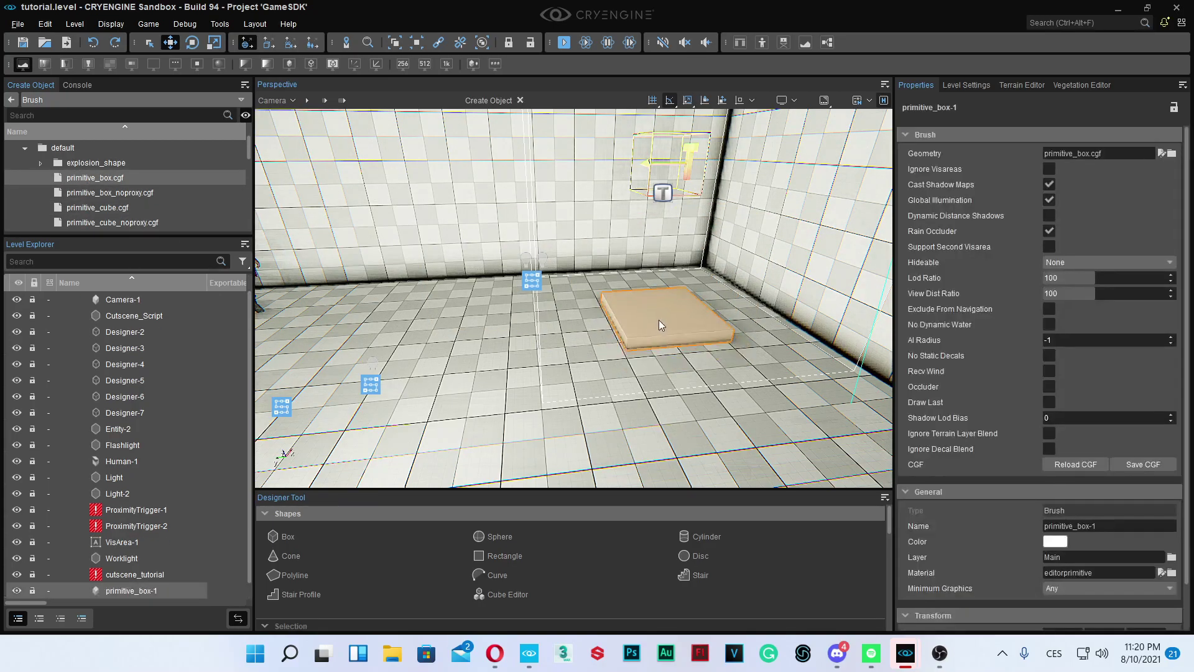
- Scale the primitive box uniformly to 2.3
scroll(1079, 577, "down", 1)
left_click(1077, 614)
left_click(1077, 614)
left_click(1078, 614)
left_click(1077, 614)
left_click(1078, 614)
left_click(1077, 614)
left_click(1078, 614)
left_click(1078, 614)
left_click(1077, 613)
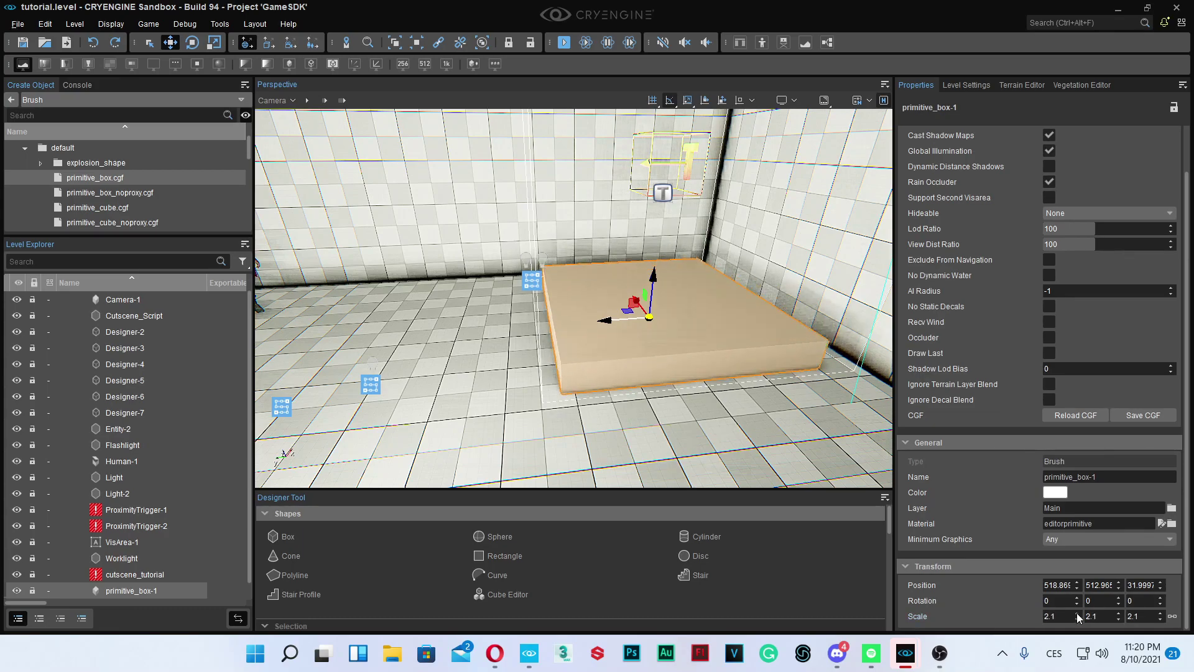
left_click(1077, 613)
left_click(1077, 614)
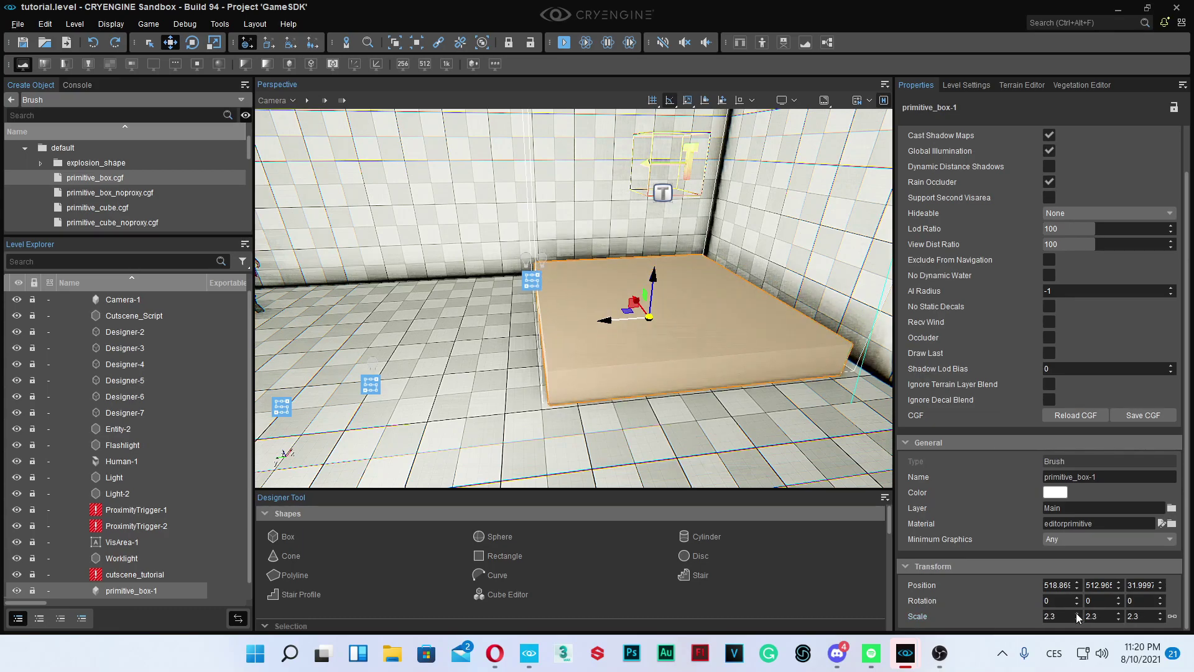
- Flatten the primitive box to a Z scale of 0.8, shift it slightly along the floor and deselect it
left_click(1160, 618)
left_click(1160, 619)
left_click(1160, 618)
left_click(1161, 618)
left_click(1160, 619)
left_click(1160, 618)
left_click(1160, 618)
left_click(1160, 619)
left_click(1160, 619)
left_click(1161, 618)
left_click(1160, 619)
left_click(1161, 618)
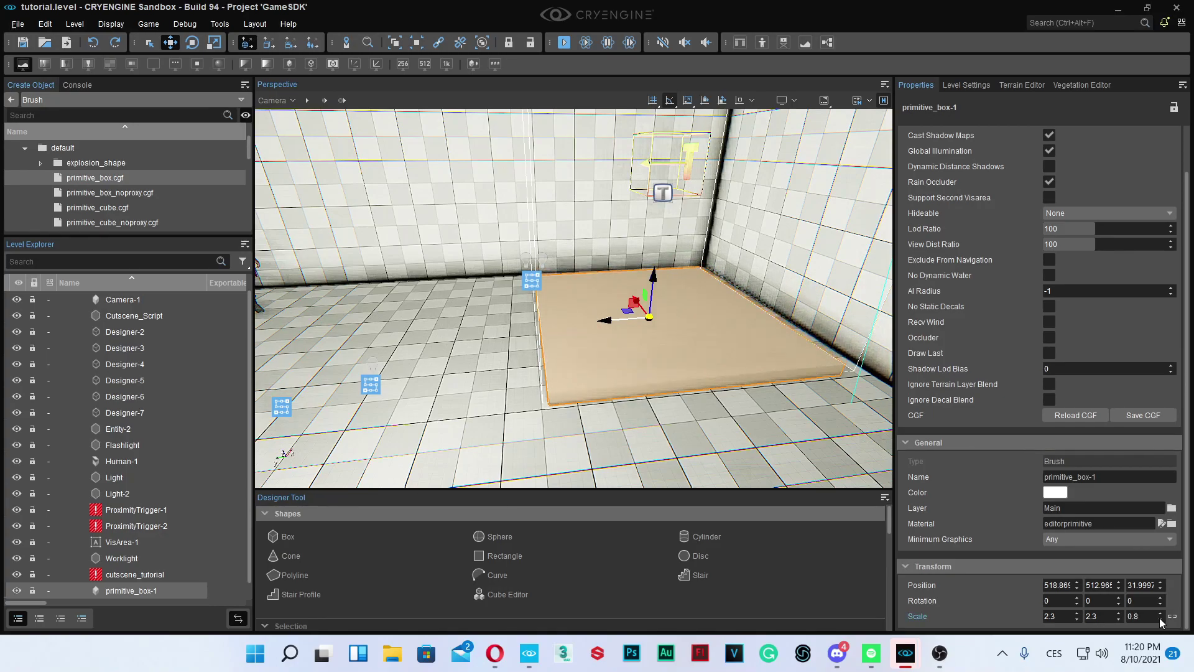
left_click_drag(622, 323, 641, 301)
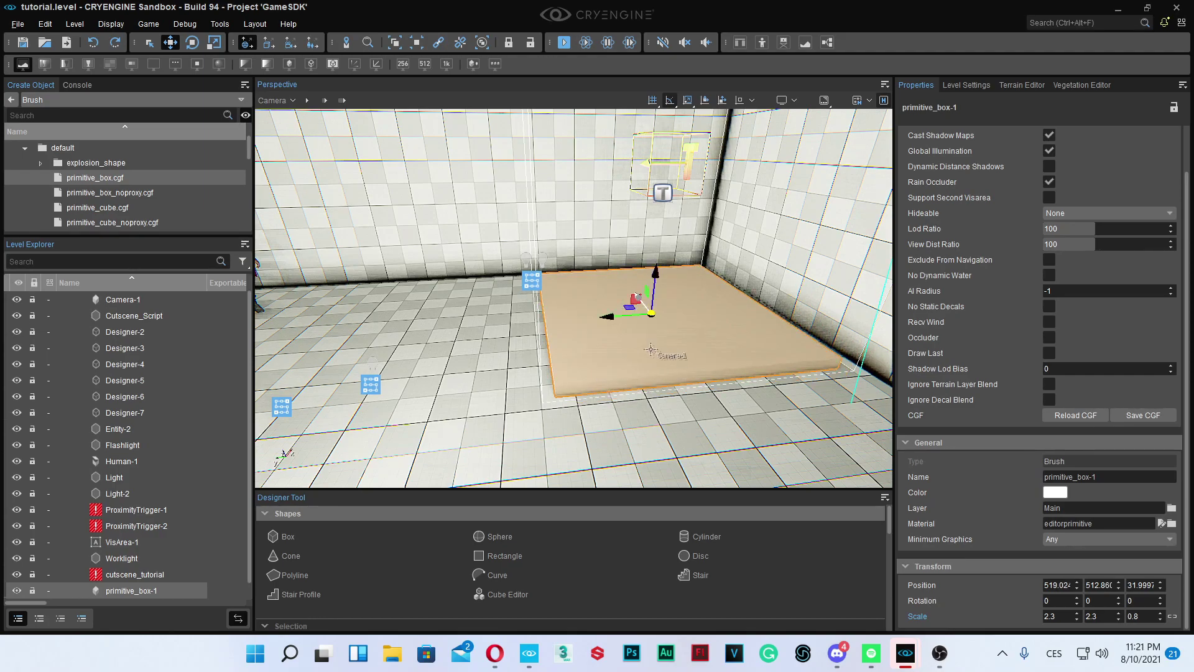
key("Escape")
- Select the new proximity trigger above the box and add it as an entity node below Game:Start in the flow graph
key("w")
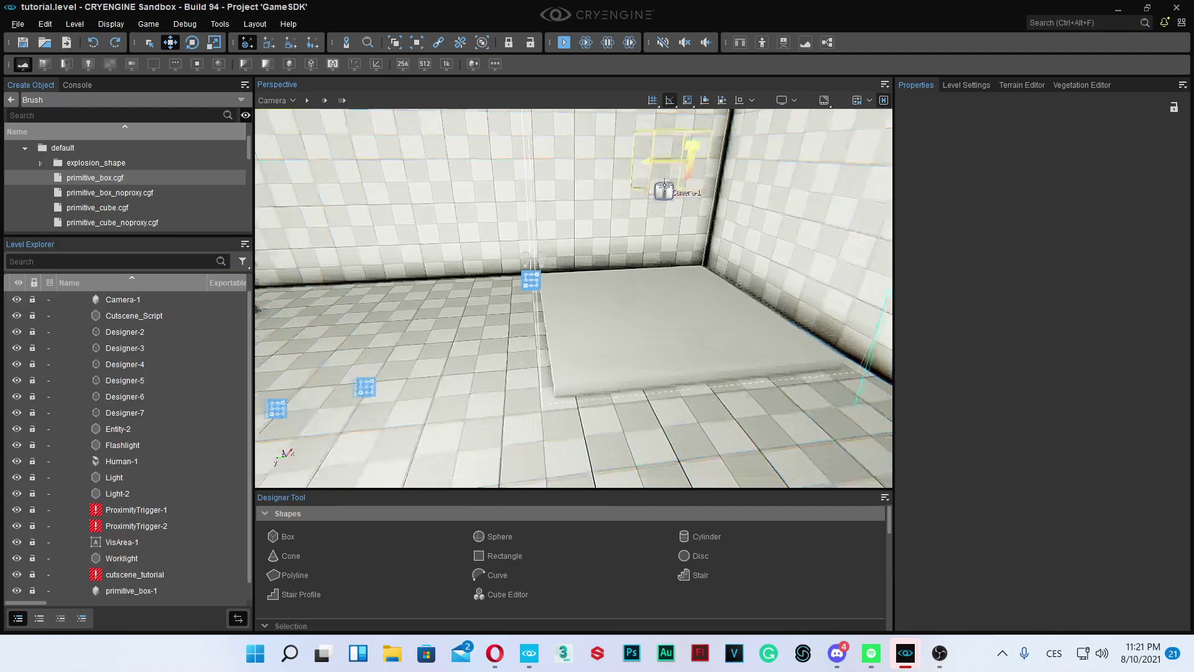
scroll(664, 185, "up", 2)
left_click(689, 161)
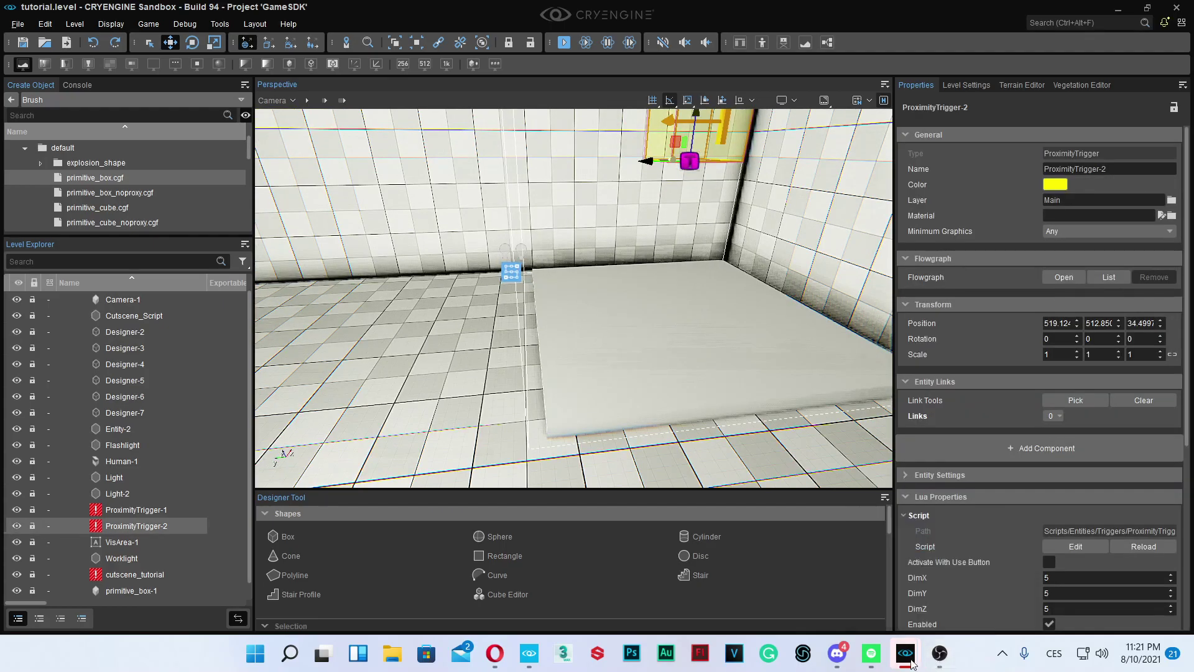
mouse_move(911, 664)
left_click(1110, 570)
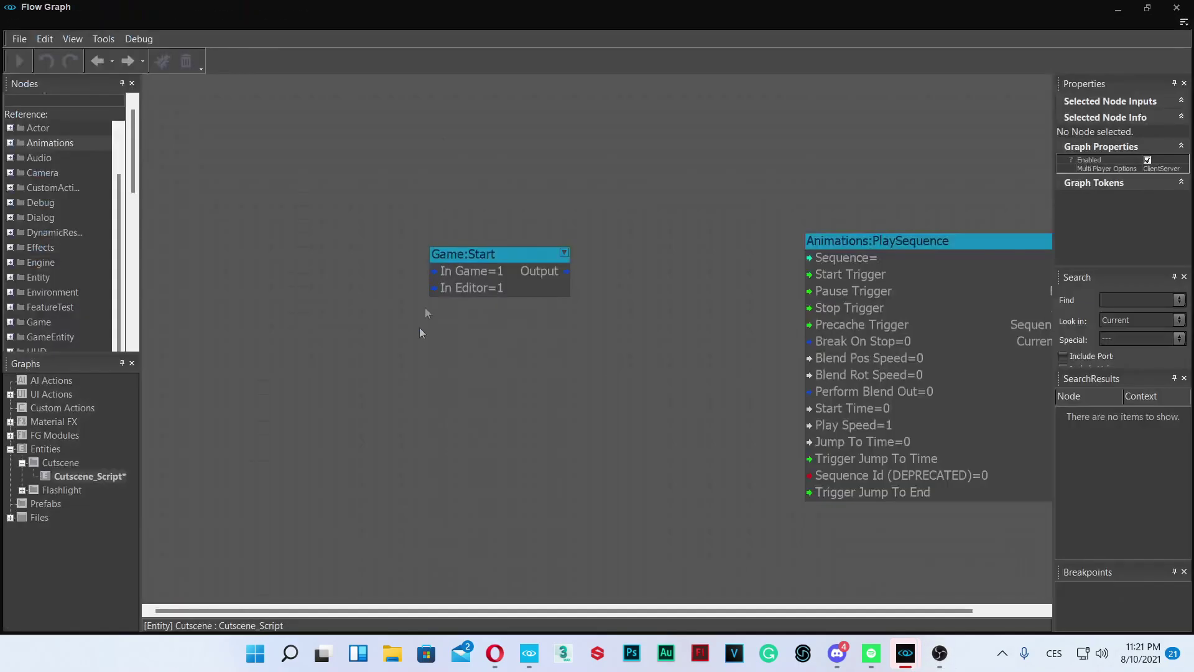
right_click(445, 351)
left_click(496, 373)
left_click_drag(508, 356, 492, 340)
left_click(353, 405)
- Move the Game:Start and ProximityTrigger nodes together farther away from the PlaySequence node
right_click_drag(353, 410, 425, 320)
scroll(425, 320, "down", 2)
scroll(426, 320, "down", 2)
left_click_drag(395, 174, 566, 312)
left_click_drag(521, 270, 423, 261)
left_click(272, 361)
- Add a Debug:InputKey node beneath the ProximityTrigger node in the flow graph
right_click_drag(287, 389, 567, 335)
scroll(603, 334, "up", 4)
right_click_drag(668, 327, 525, 377)
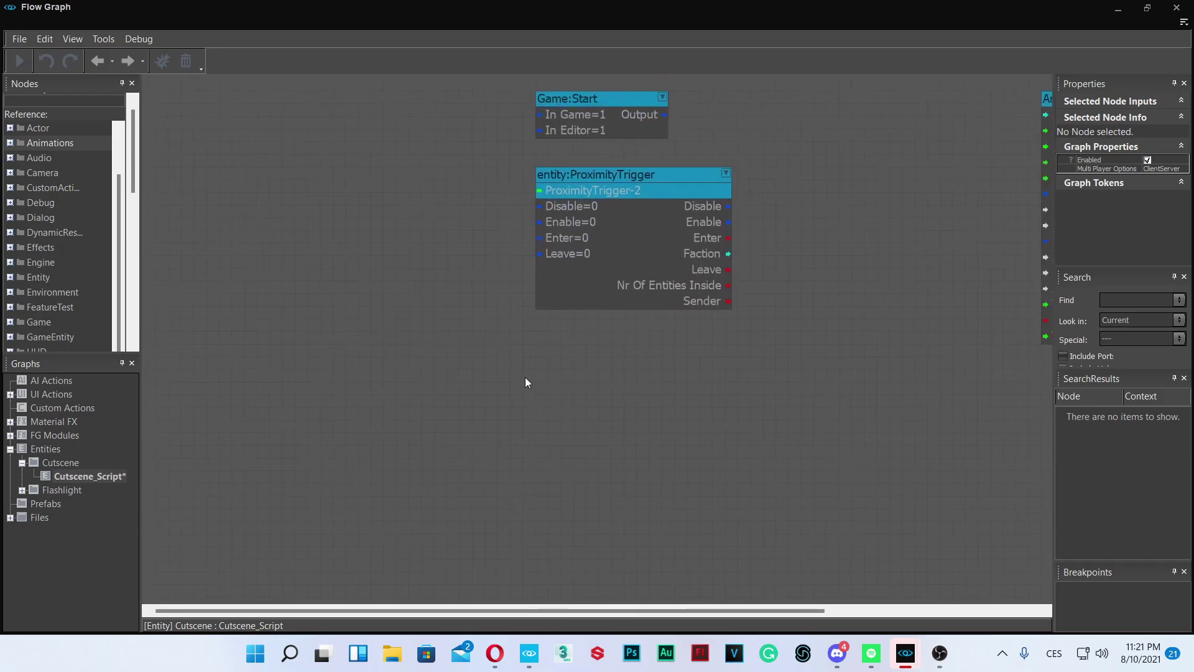
left_click(10, 203)
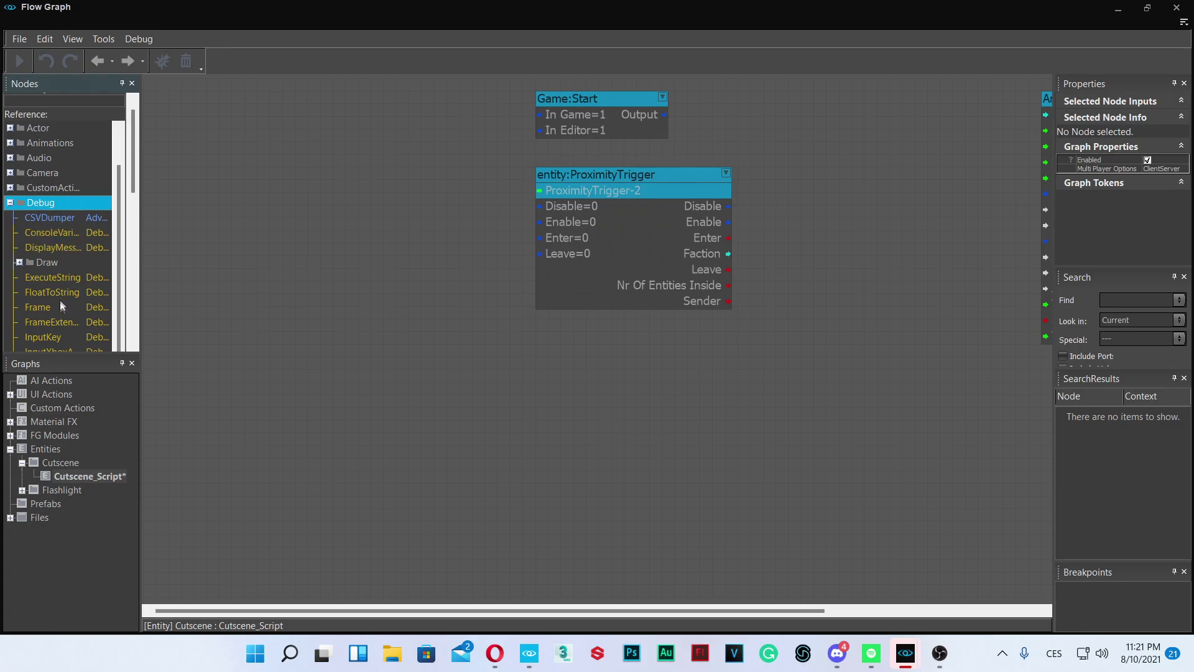
left_click_drag(59, 334, 563, 335)
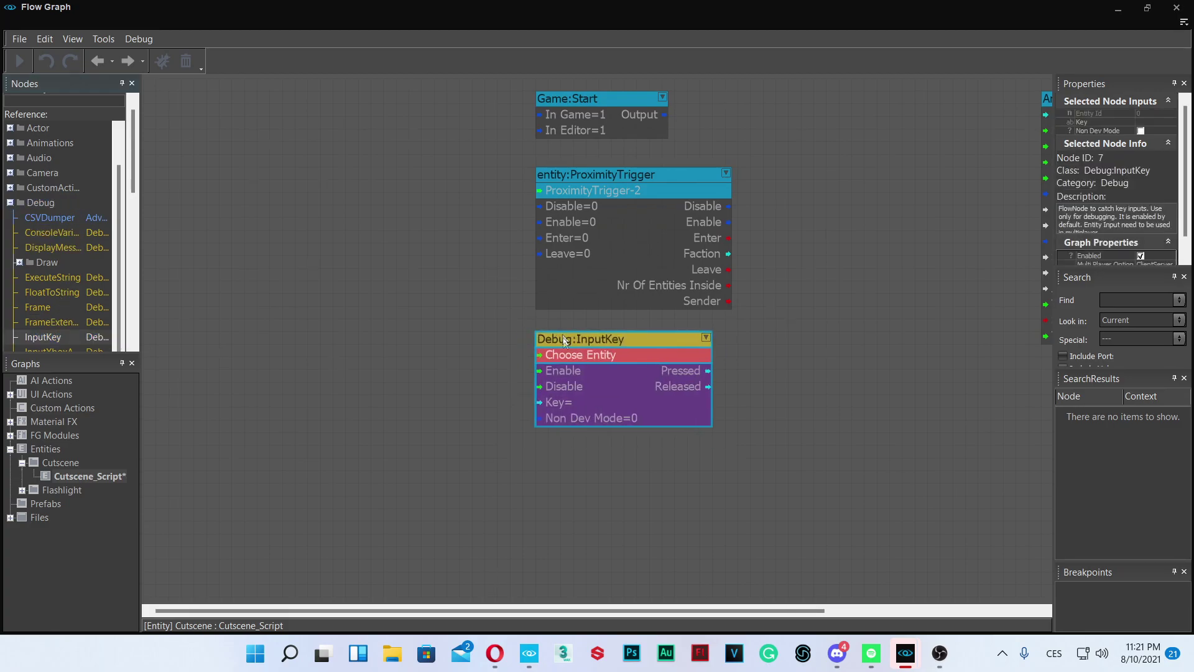
- Set the Key input of the Debug:InputKey node to o and deselect the node
left_click(1149, 123)
left_click_drag(1126, 122, 1113, 122)
type("o")
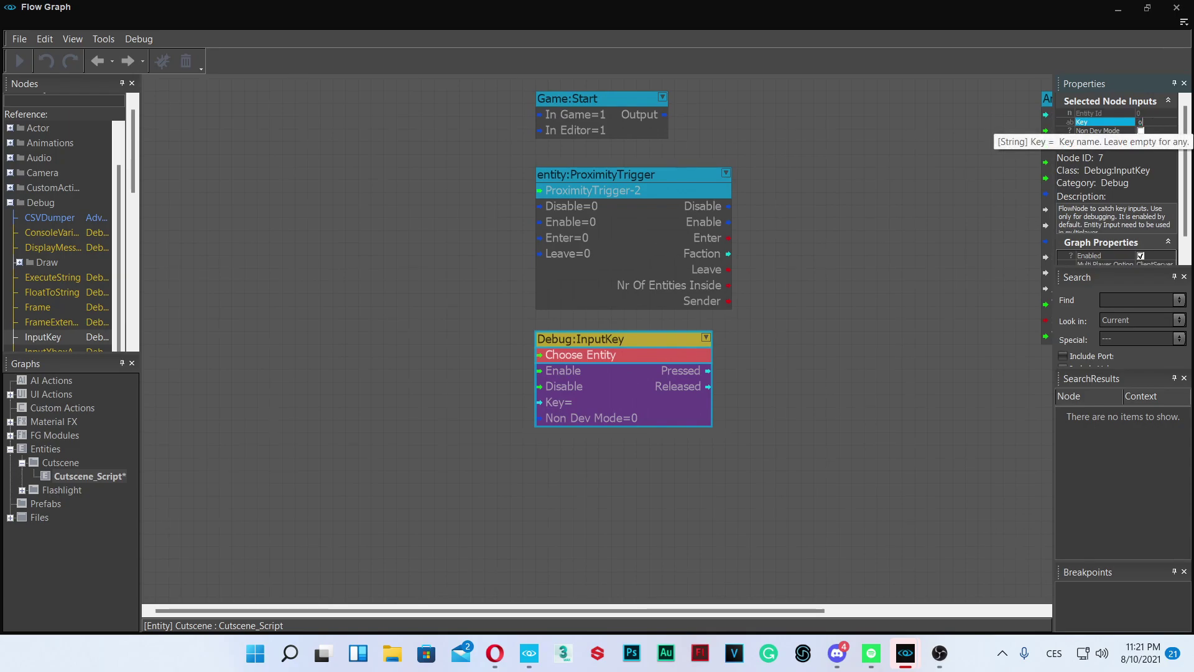
left_click(834, 326)
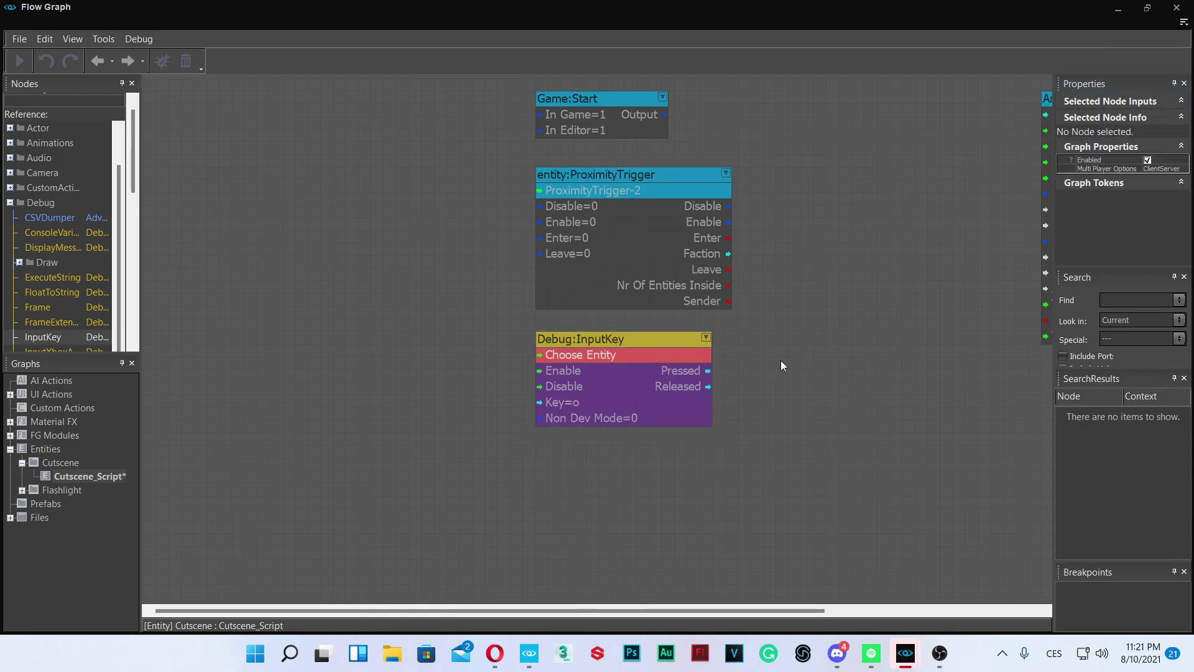
- Move the Game:Start, ProximityTrigger and InputKey nodes together farther from the PlaySequence node and slightly upward
middle_click_drag(779, 361, 688, 391)
scroll(842, 286, "down", 3)
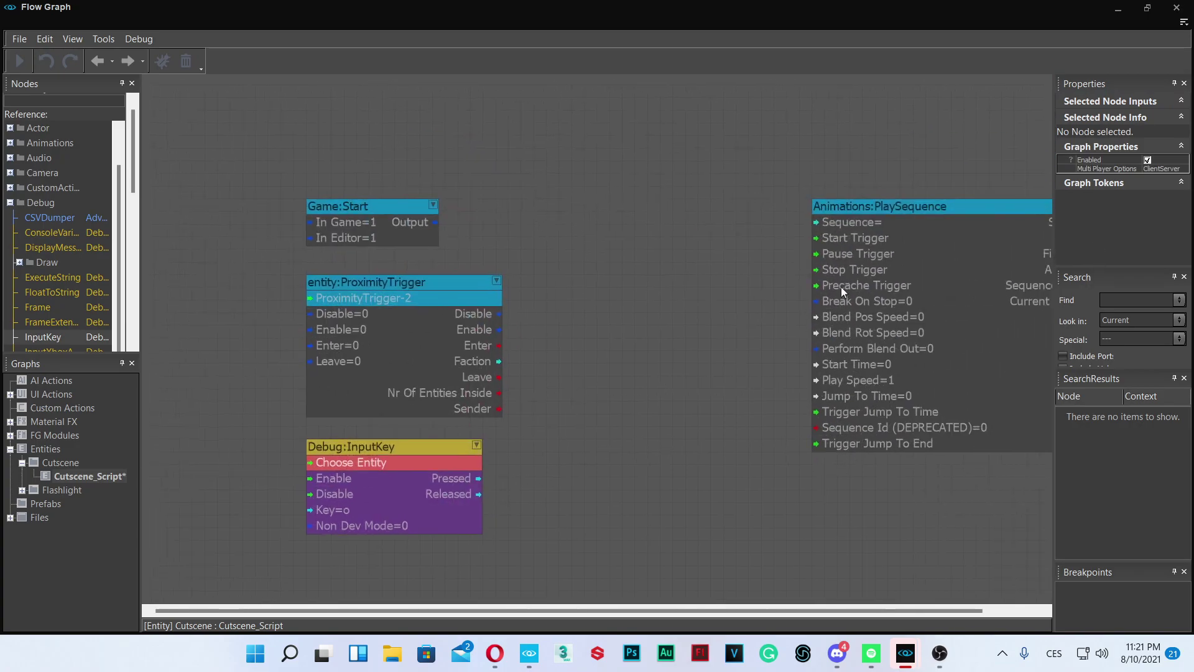
left_click_drag(423, 172, 683, 496)
scroll(571, 302, "down", 1)
left_click_drag(570, 290, 465, 290)
left_click(398, 316)
scroll(429, 315, "up", 4)
left_click_drag(321, 159, 731, 554)
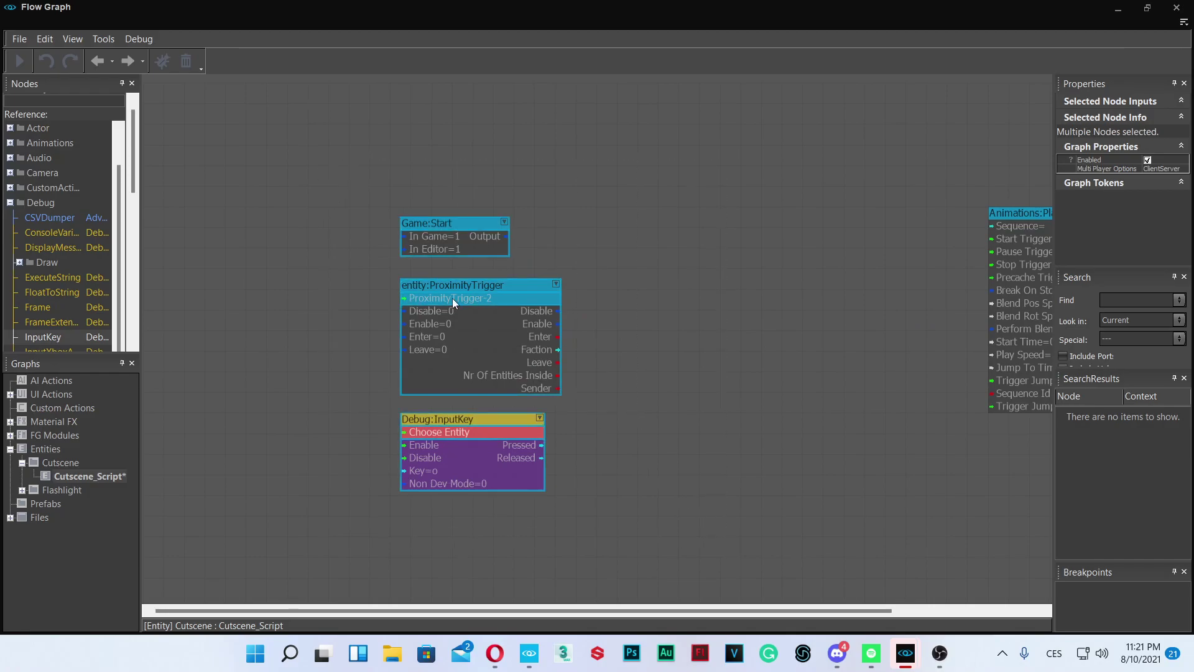
left_click_drag(458, 285, 459, 254)
left_click(884, 349)
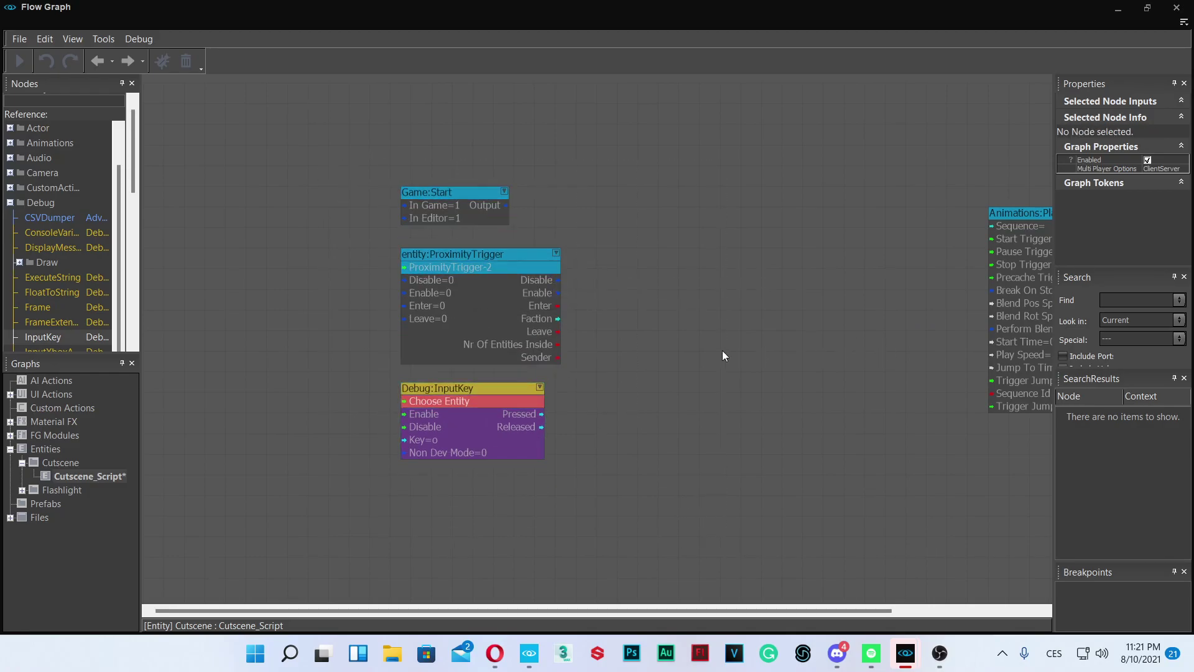
- Add a Logic:Multiplexer node and place it between the trigger nodes and the PlaySequence node
middle_click_drag(722, 351, 486, 358)
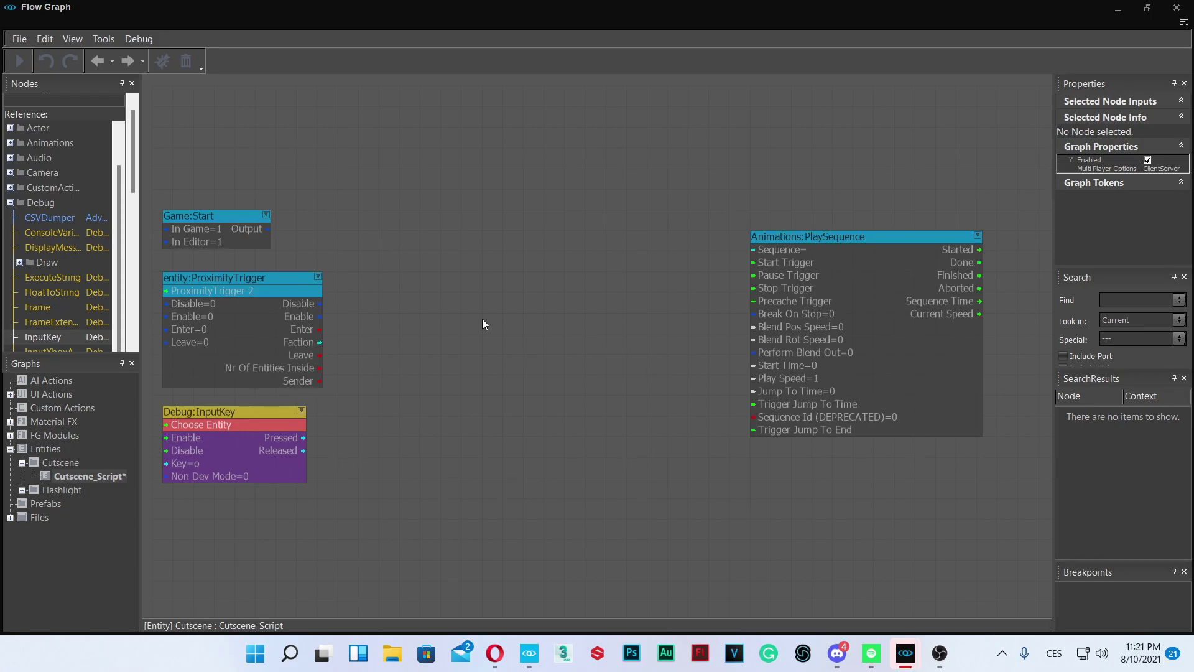
middle_click_drag(483, 318, 581, 311)
left_click_drag(446, 326, 557, 485)
left_click(558, 360)
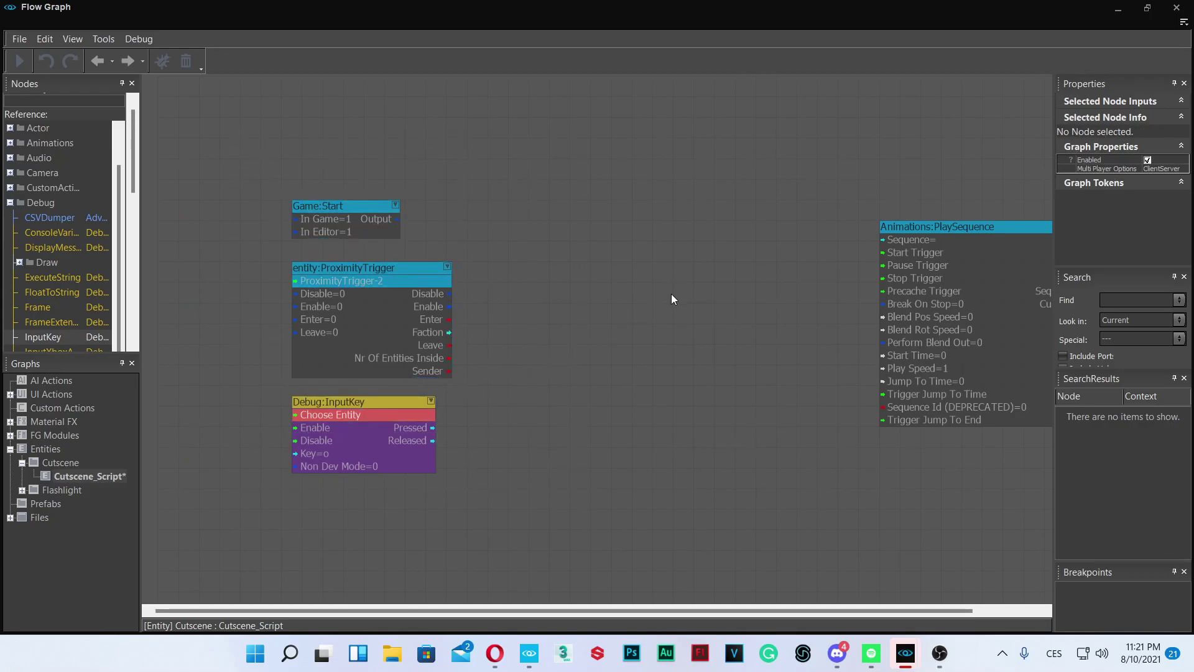
type("qmulti")
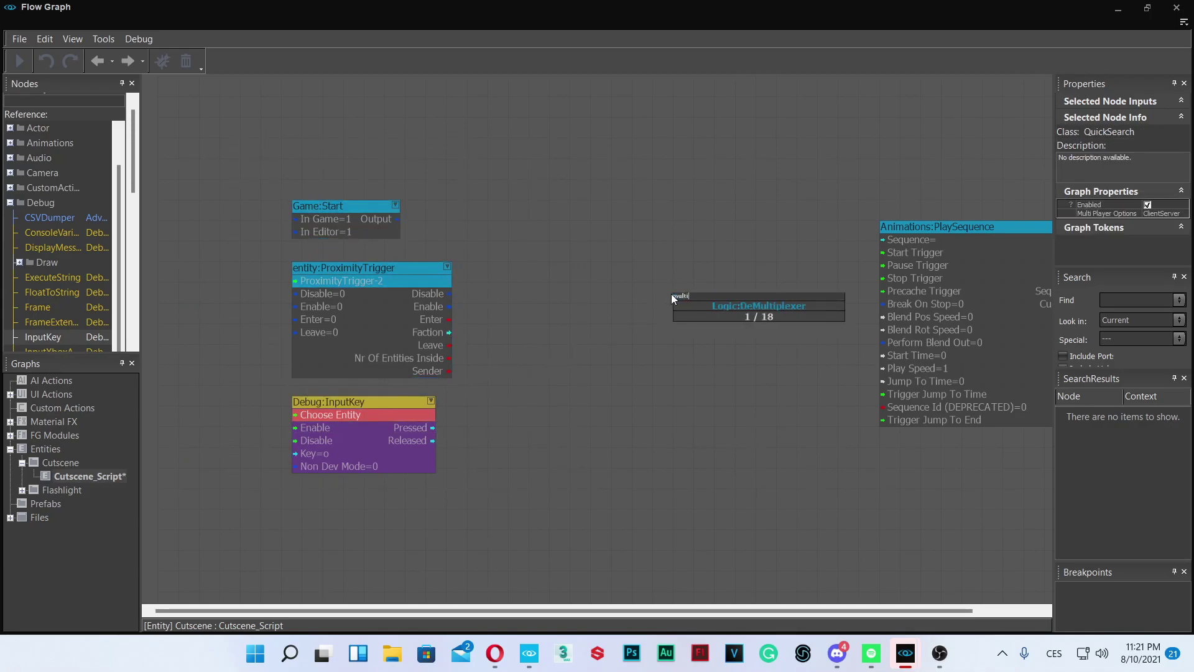
key("Down")
key("Return")
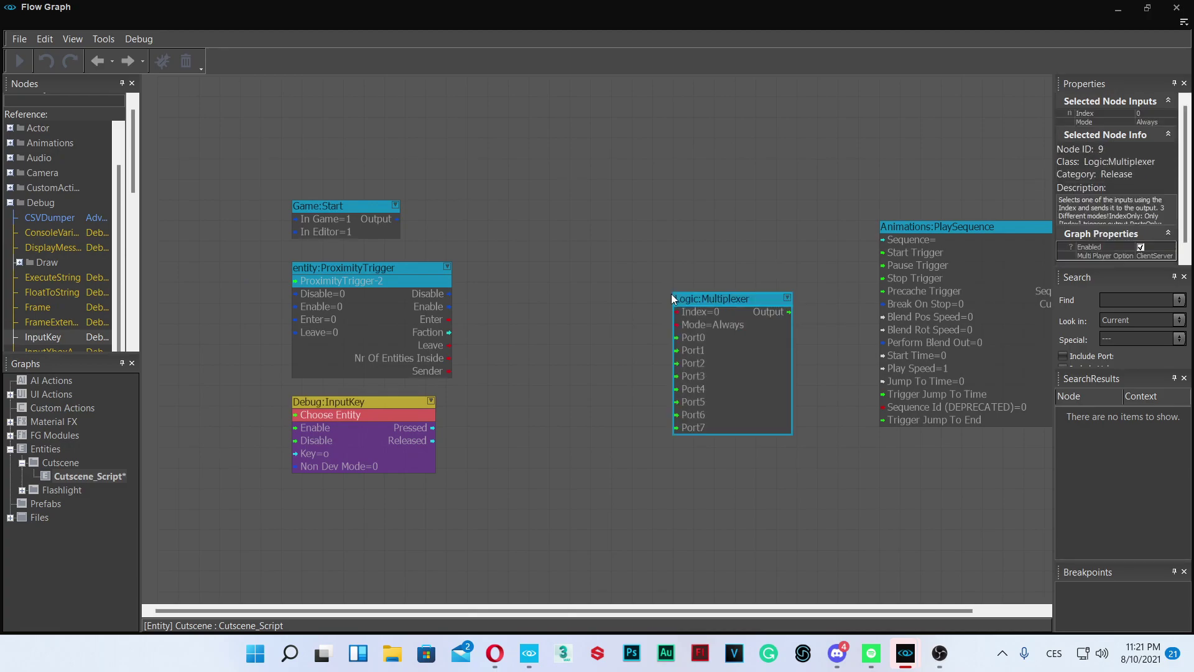
left_click_drag(687, 297, 605, 256)
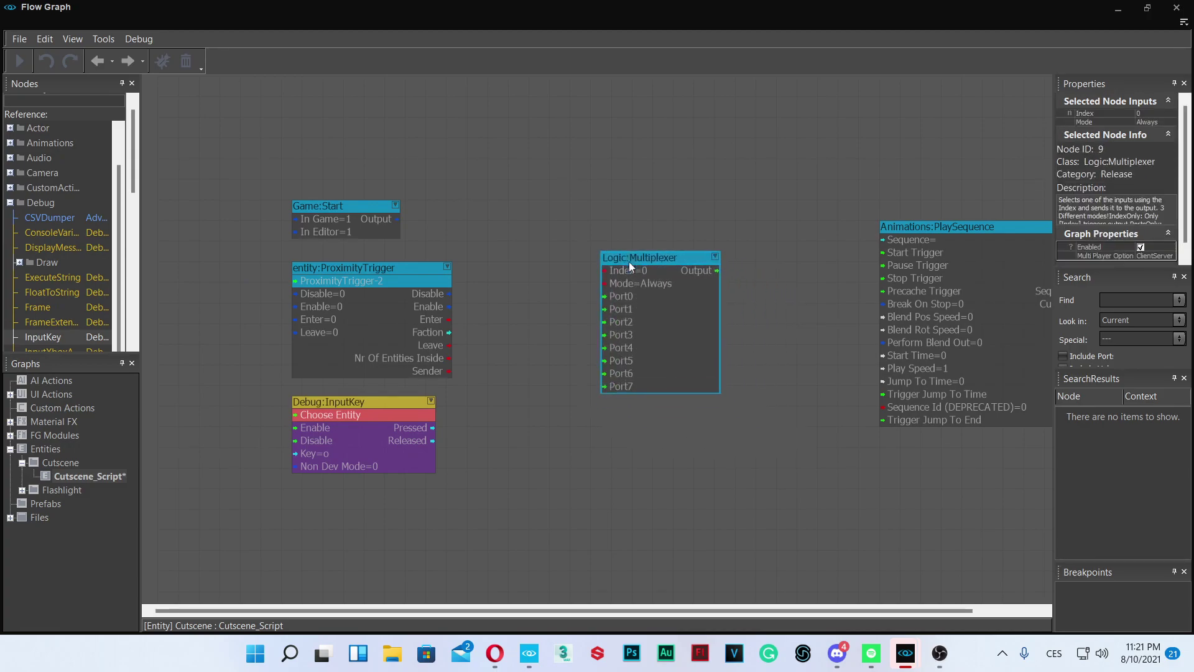
left_click(521, 270)
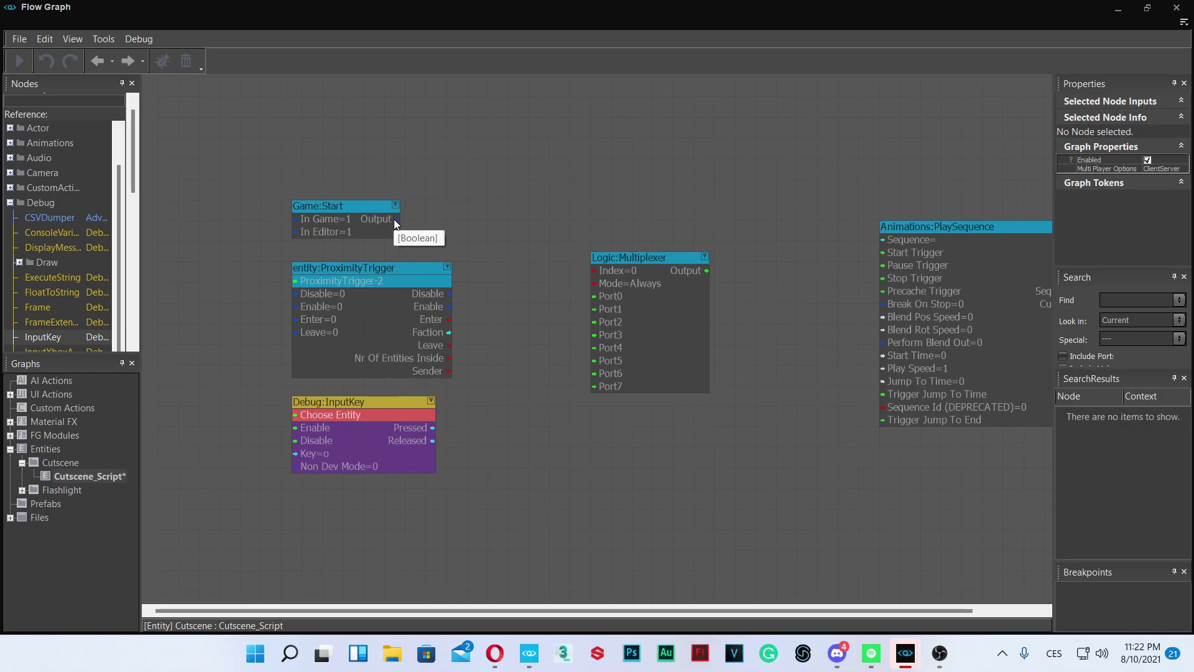
- Connect Game:Start Output to the Multiplexer's Port0, ProximityTrigger Enter to Port1 and InputKey Pressed to Port2
left_click_drag(395, 221, 594, 293)
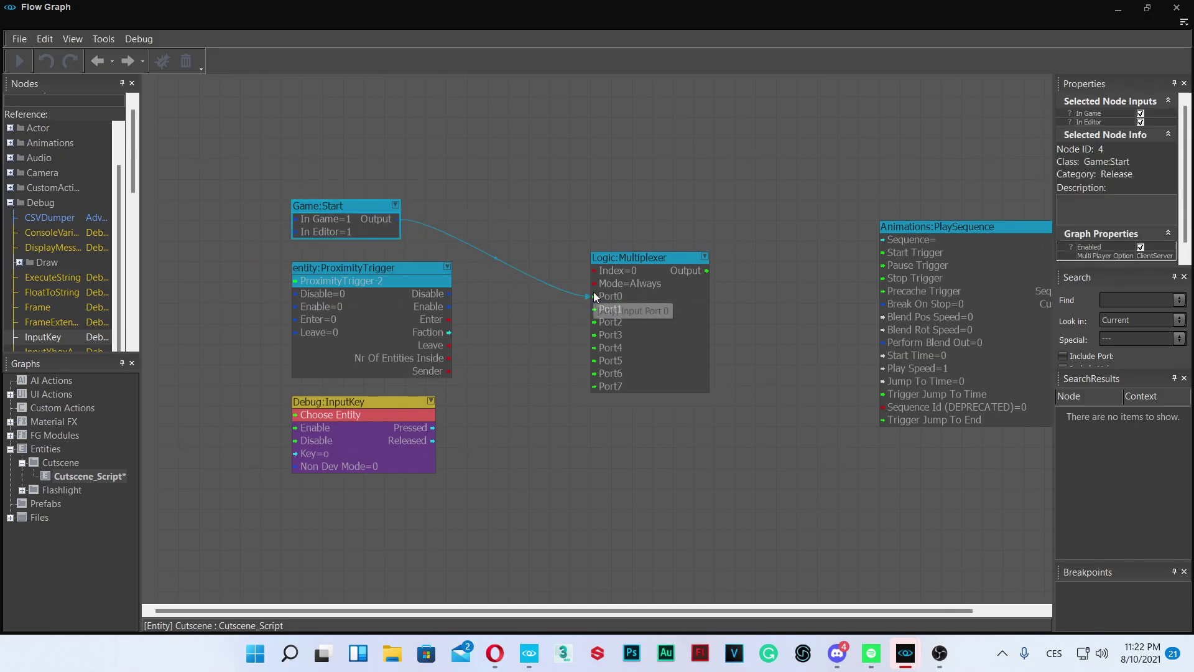
left_click_drag(449, 319, 607, 311)
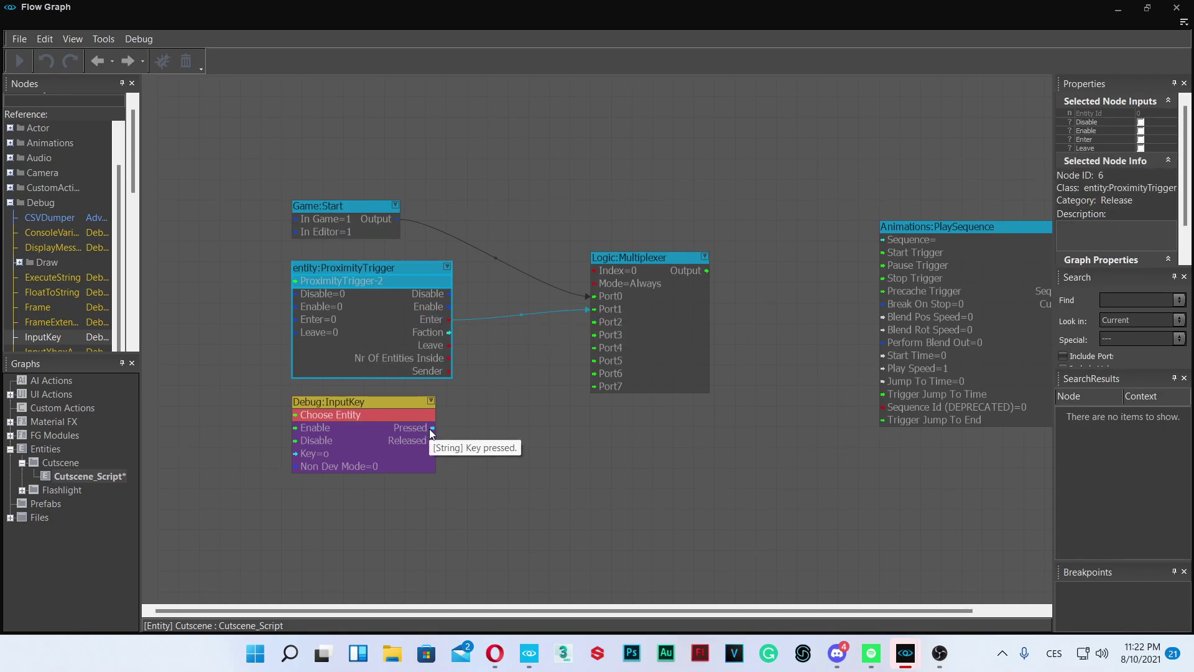
left_click_drag(431, 428, 458, 408)
left_click_drag(570, 328, 598, 323)
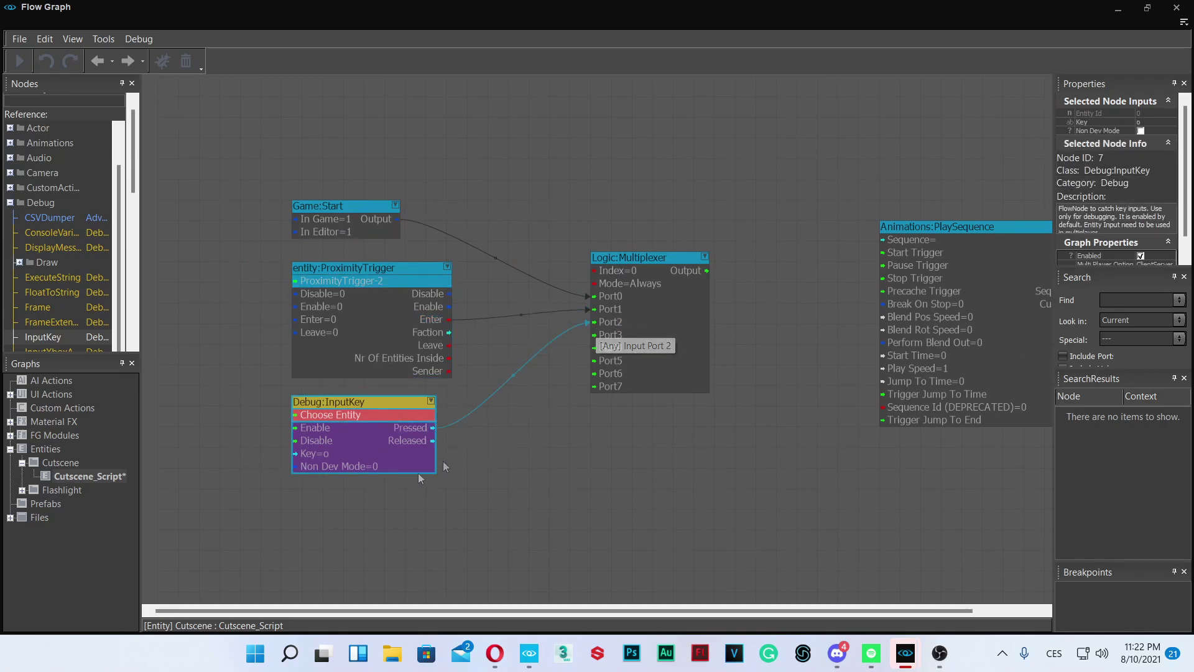
- Connect Game:Start Output to InputKey Enable, and the Multiplexer Output to PlaySequence's Start Trigger
right_click_drag(268, 328, 369, 330)
left_click_drag(498, 219, 409, 430)
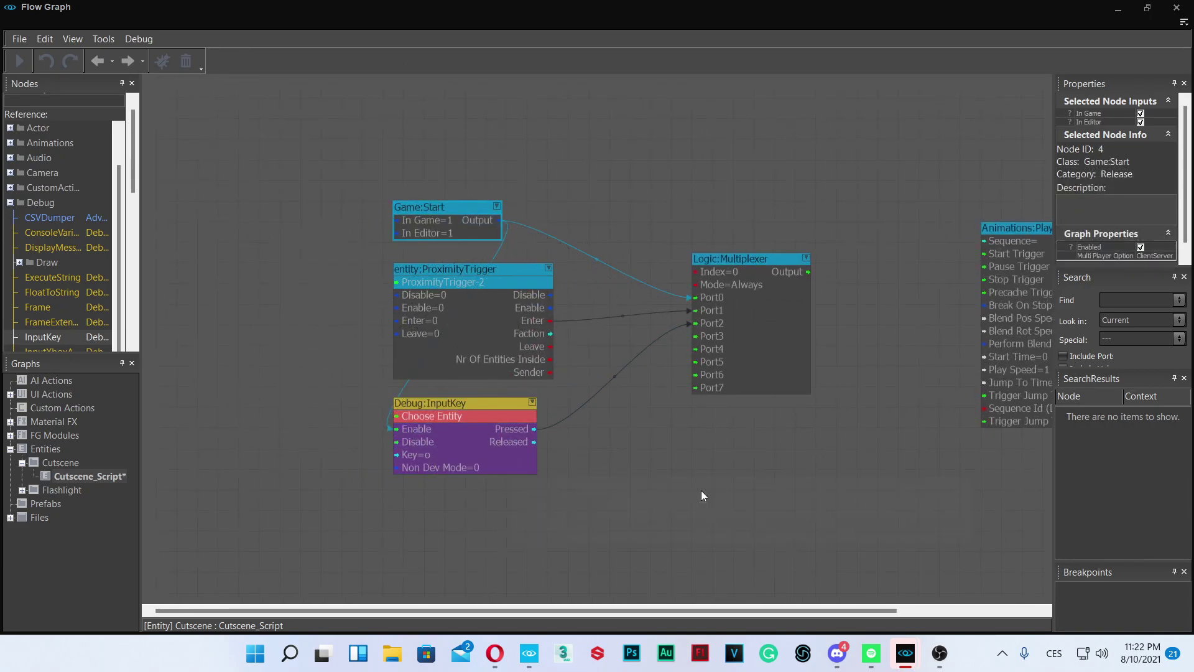
right_click_drag(701, 490, 459, 507)
left_click(610, 283)
scroll(609, 285, "up", 2)
left_click_drag(555, 290, 830, 260)
left_click(677, 396)
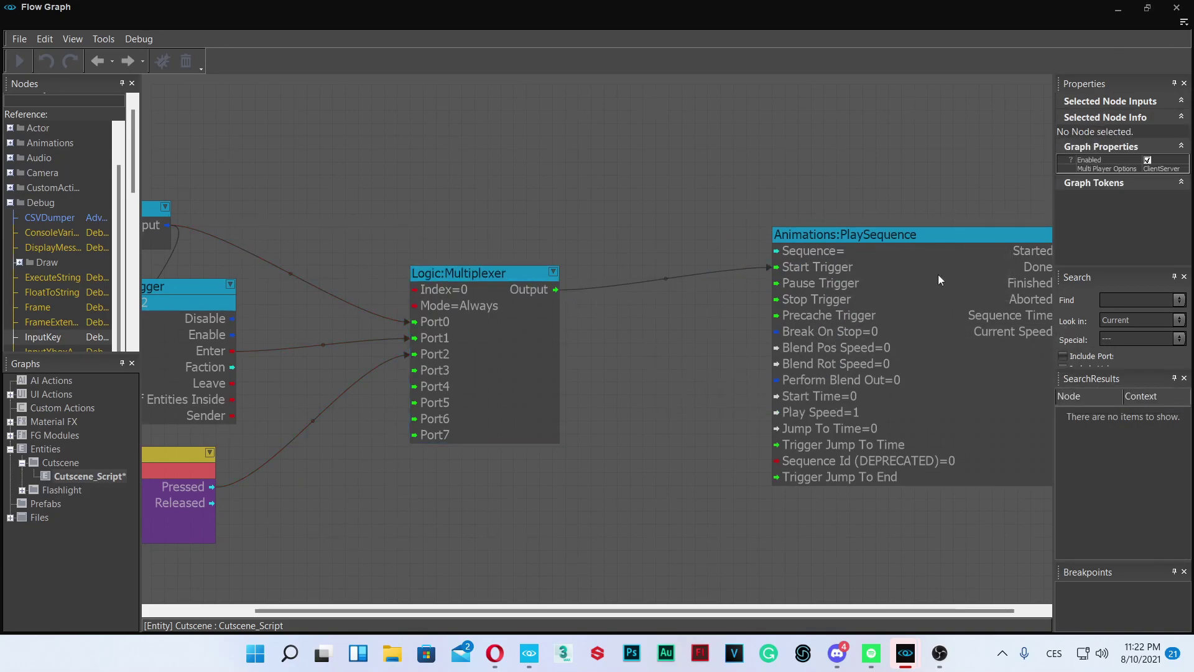
- Assign the cutscene_tutorial sequence to the PlaySequence node's Sequence input and save the flow graph
scroll(834, 281, "up", 2)
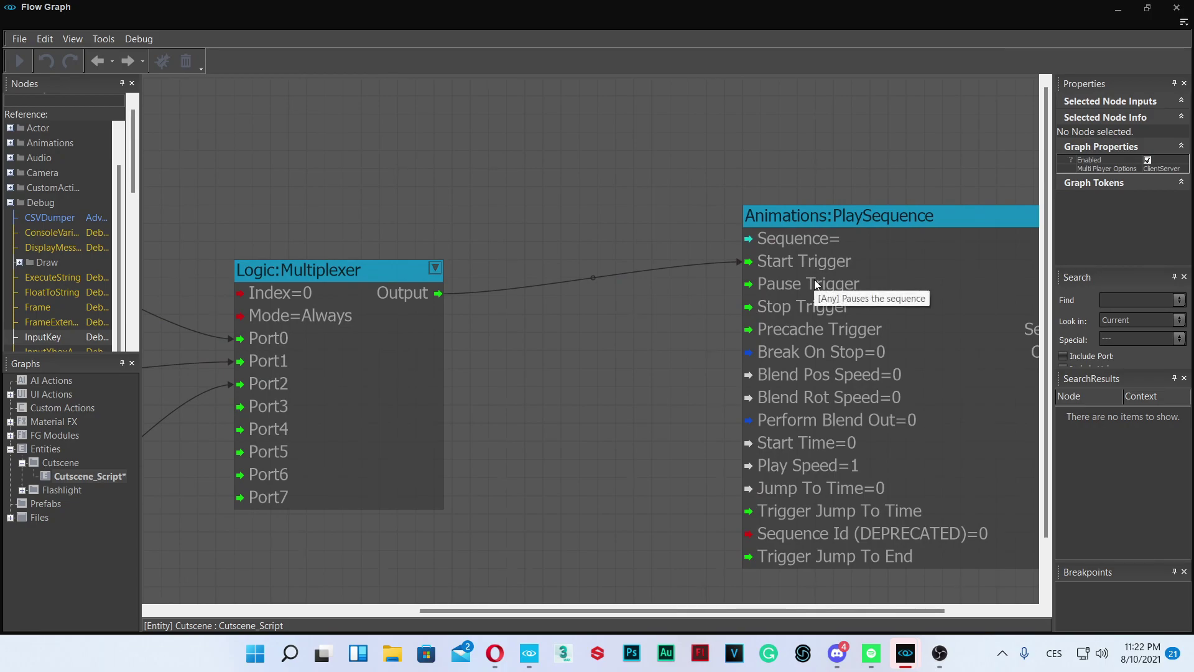
middle_click_drag(800, 283, 630, 286)
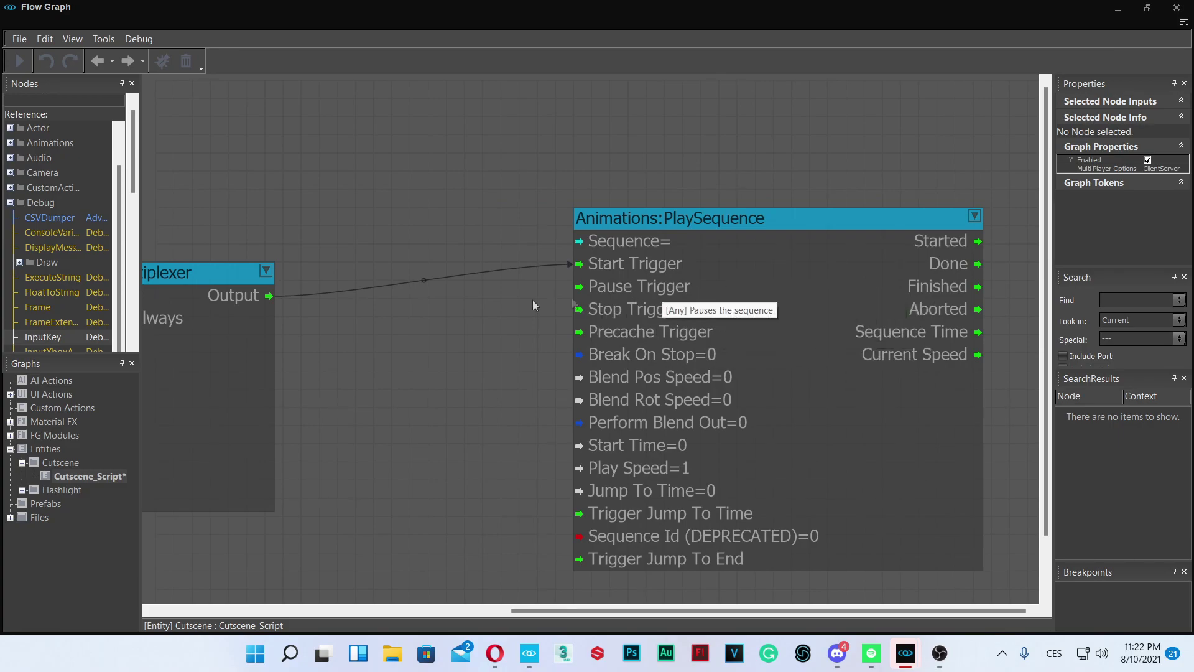
left_click(641, 333)
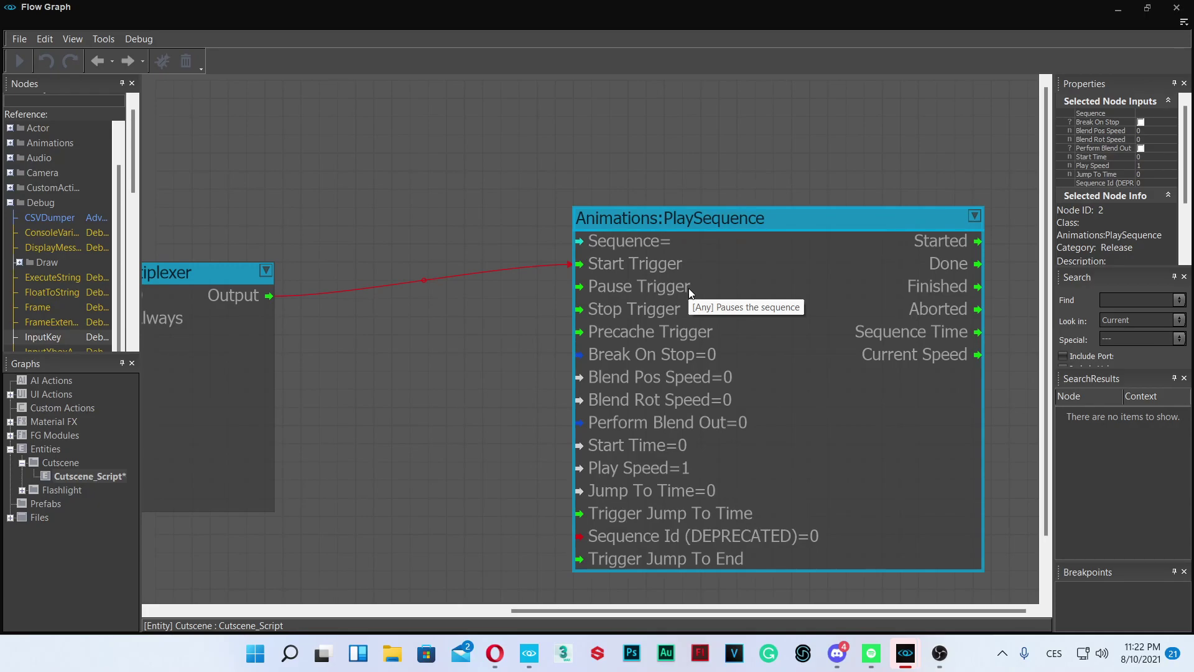
scroll(689, 289, "down", 1)
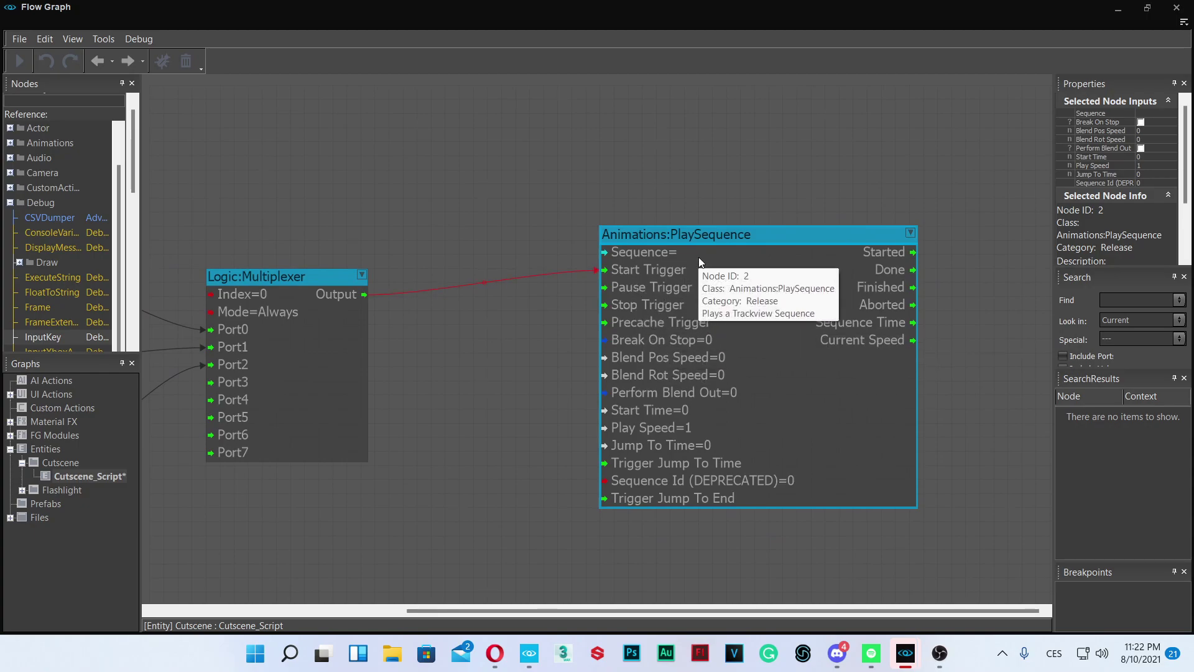
left_click(1152, 112)
left_click(1173, 114)
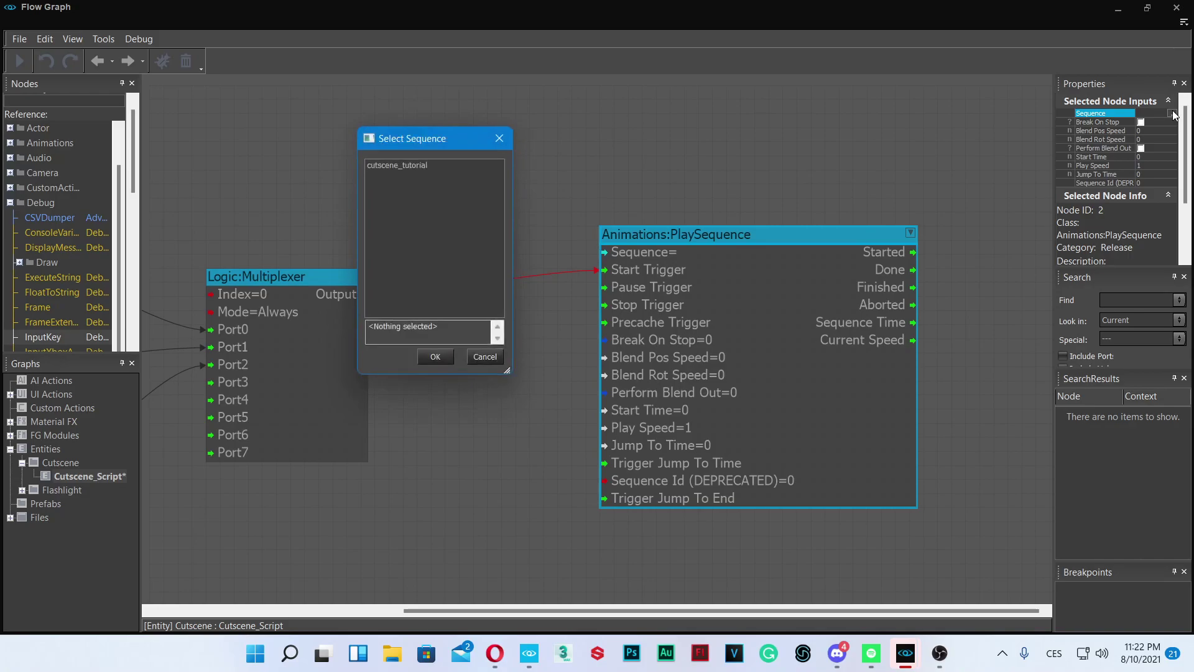
left_click(372, 166)
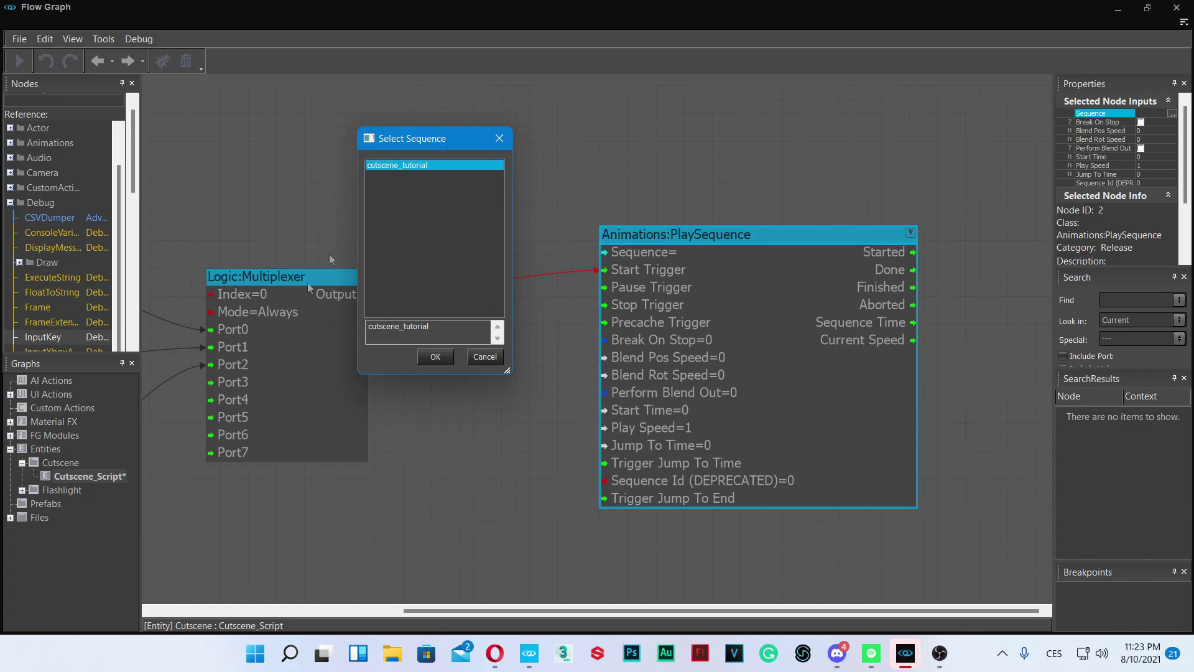
left_click(442, 359)
left_click(465, 423)
middle_click_drag(456, 428, 846, 342)
scroll(846, 342, "down", 5)
scroll(846, 342, "up", 2)
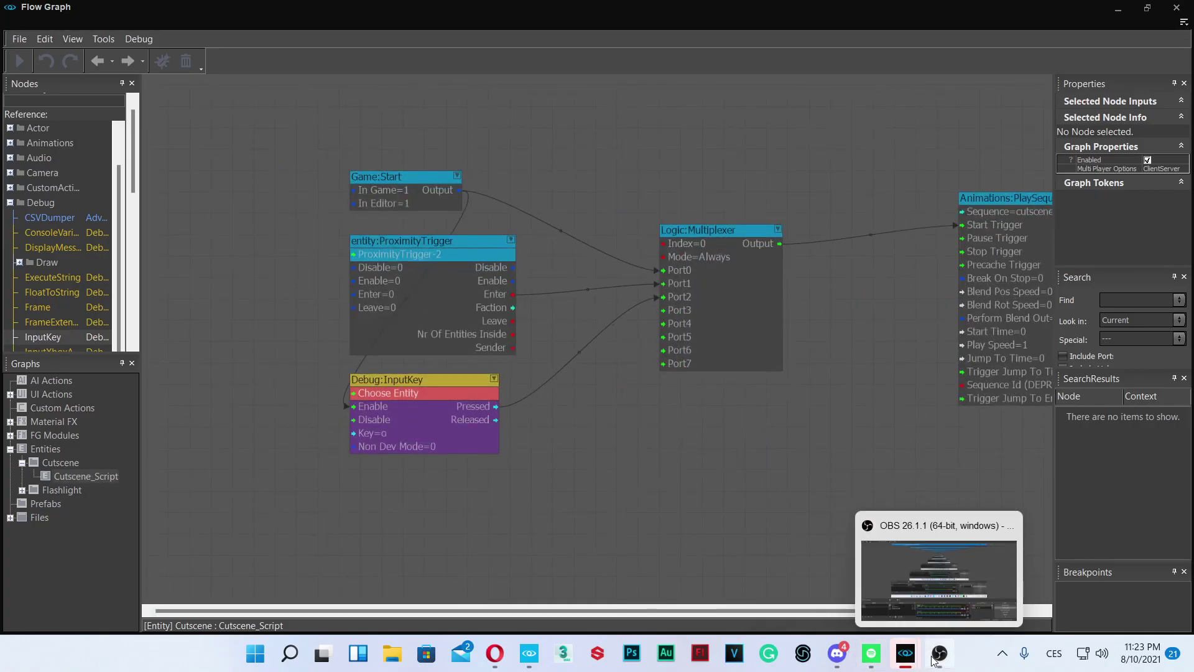
- Switch to the CRYENGINE Sandbox level editor and deselect the proximity trigger above the box
mouse_move(919, 655)
left_click(458, 536)
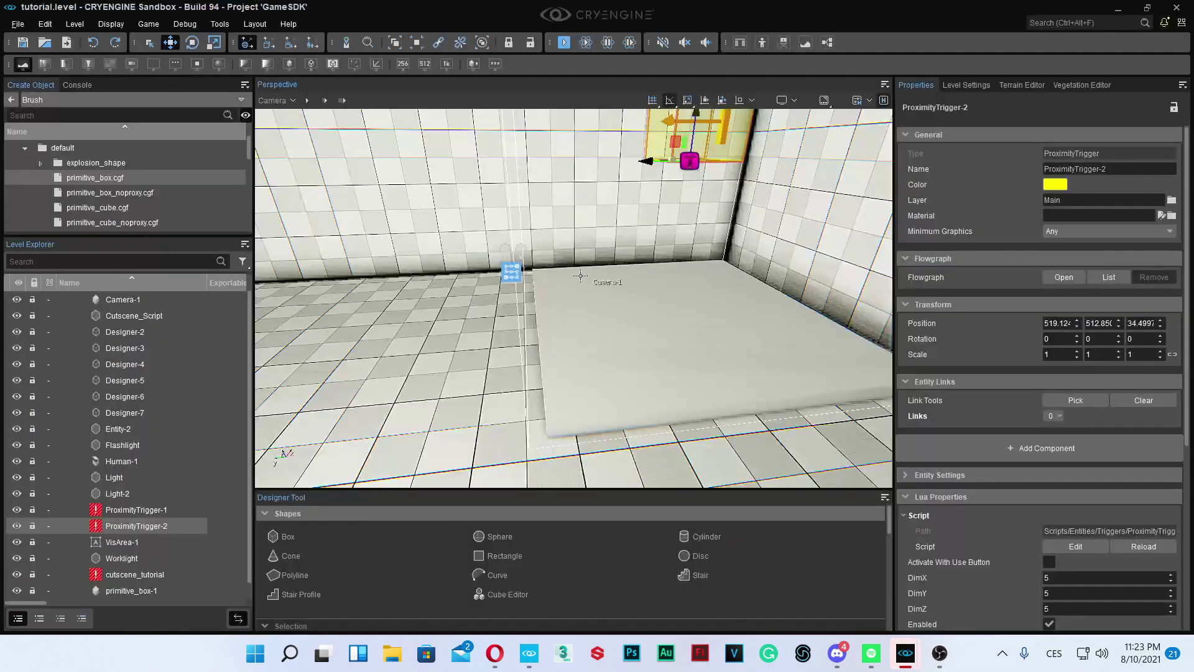
right_click_drag(589, 280, 778, 280)
left_click(589, 280)
right_click_drag(574, 299, 684, 349)
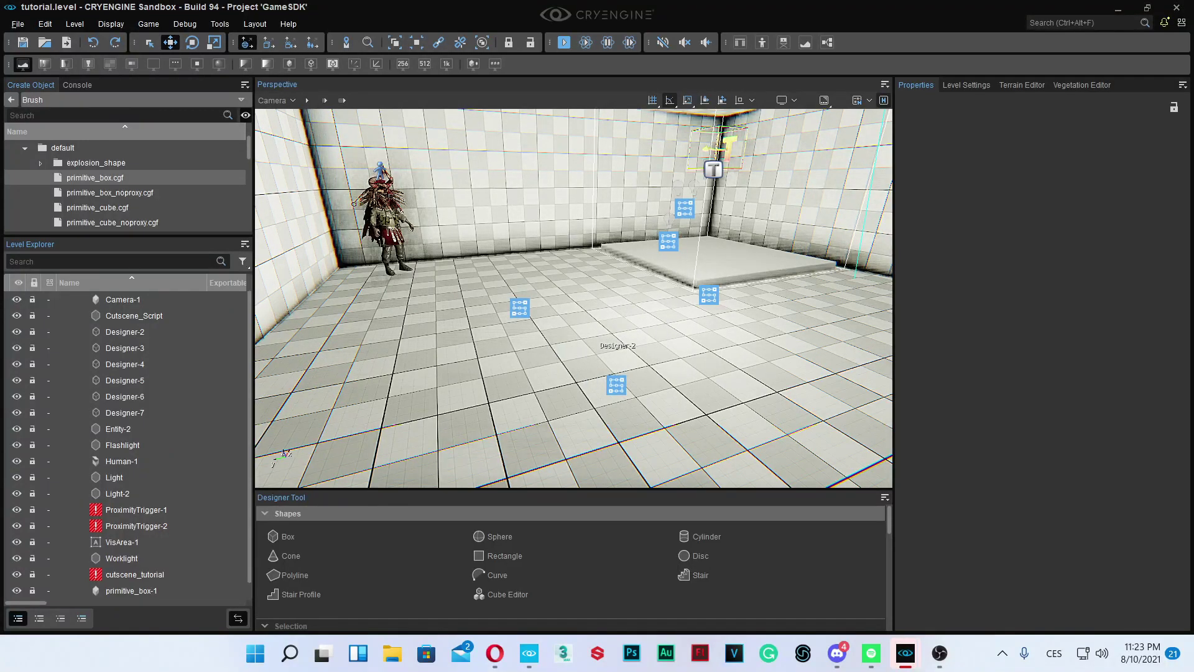
- Run the level in game mode and walk through the room to test the cutscene
key("ctrl+g")
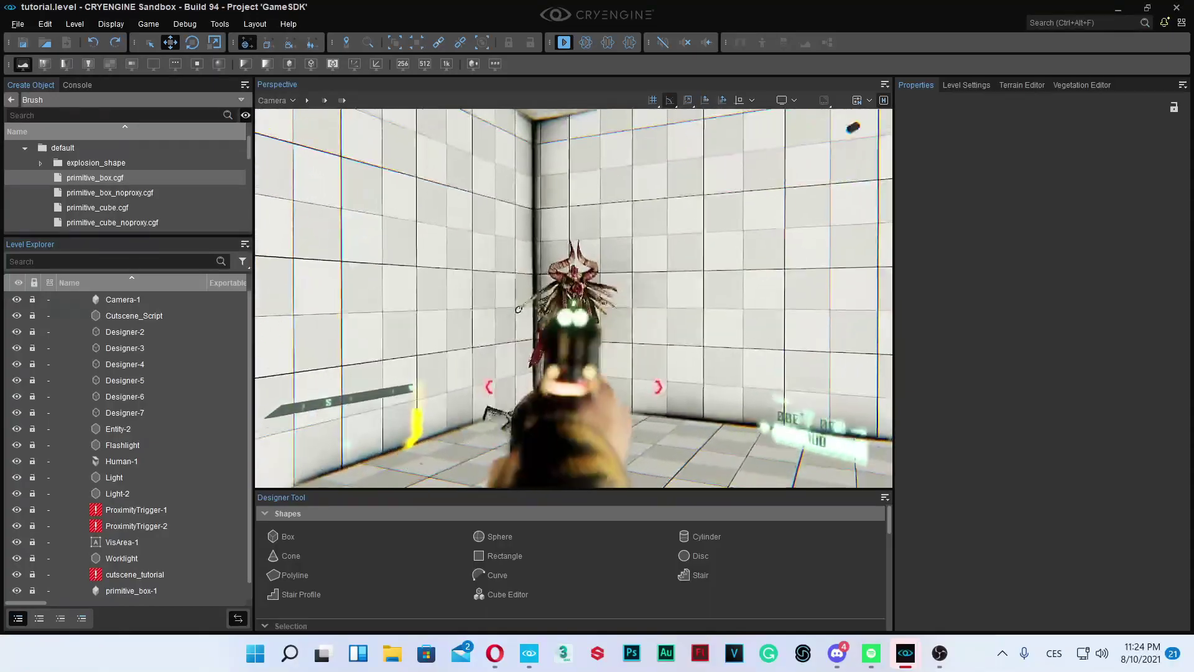
key("r")
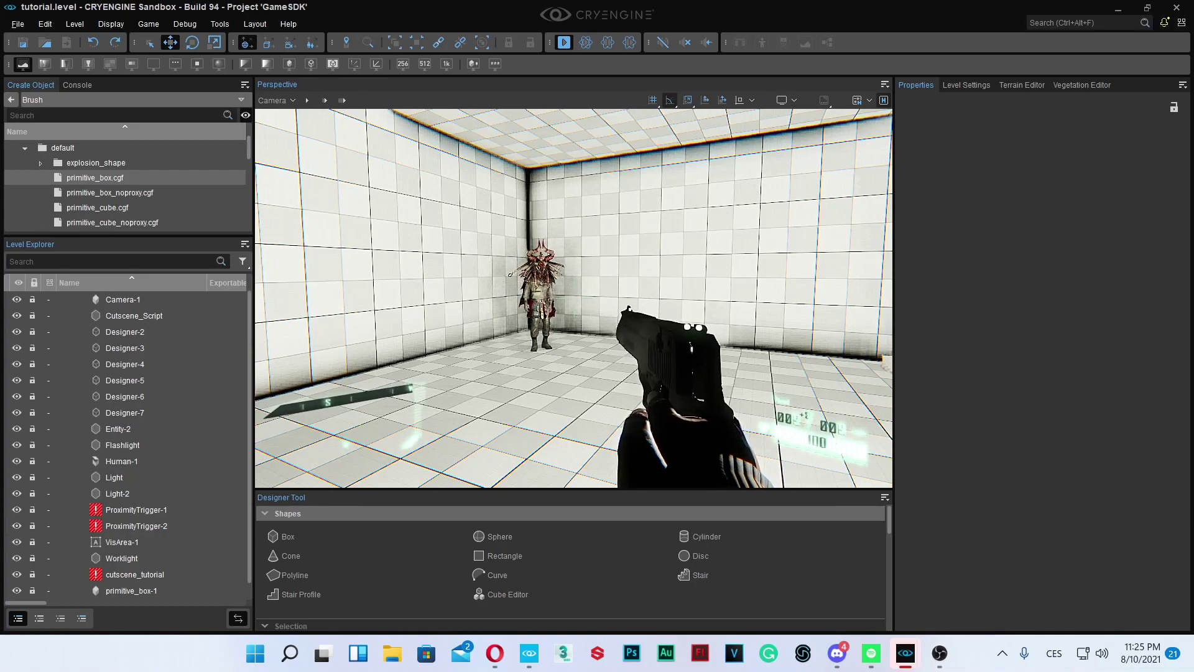
key("w")
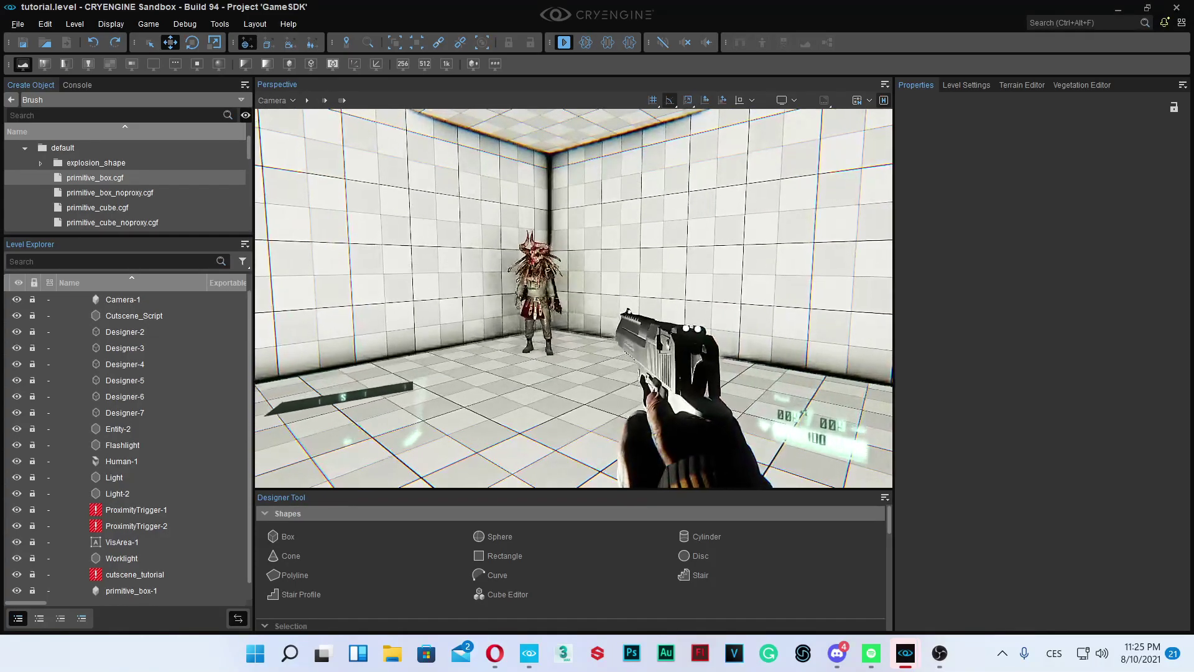